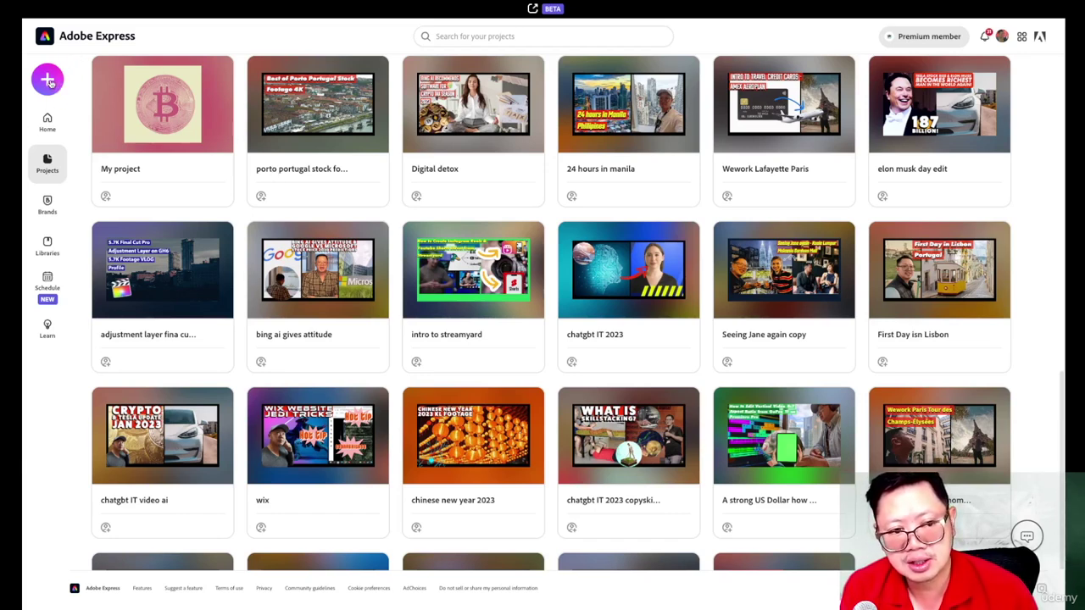
Open the Create new panel listing quick actions for image, video and PDF tasks.
click(49, 80)
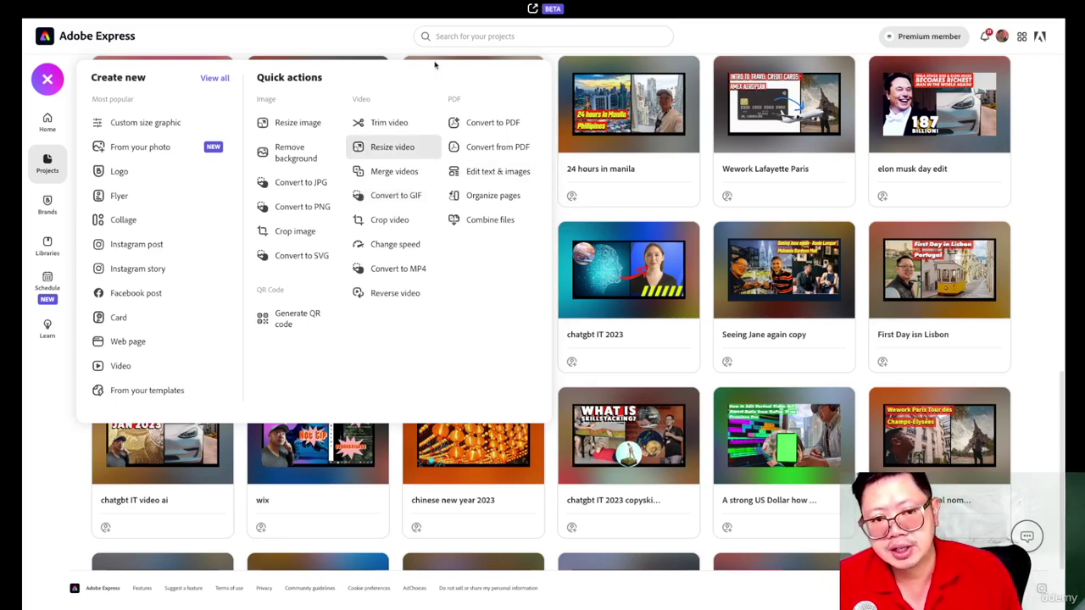
Close the Create new panel to reach the beta home page.
click(399, 22)
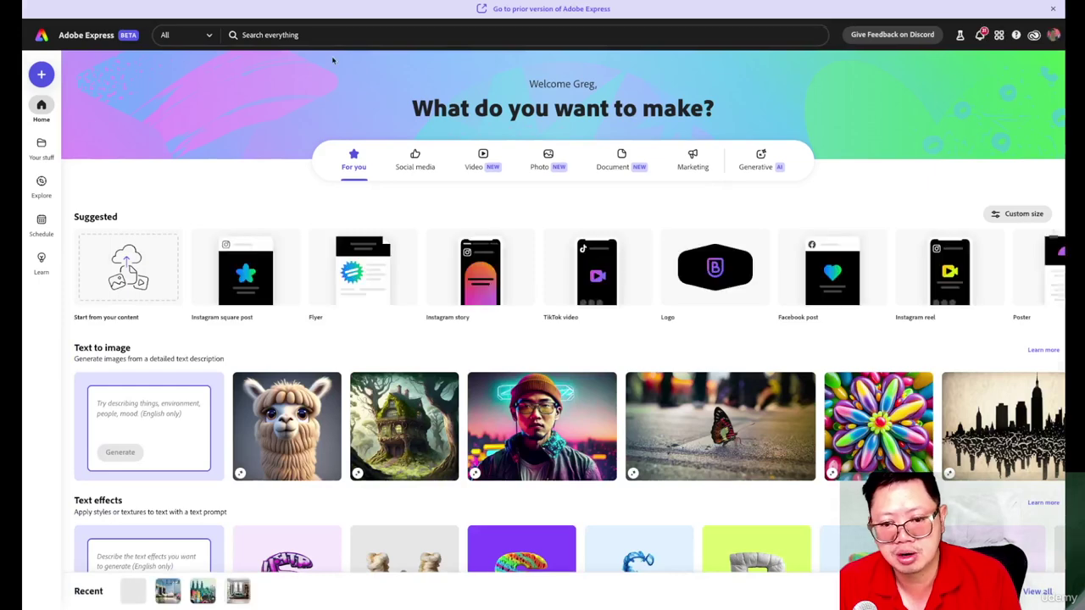
scroll(334, 59, down, 3)
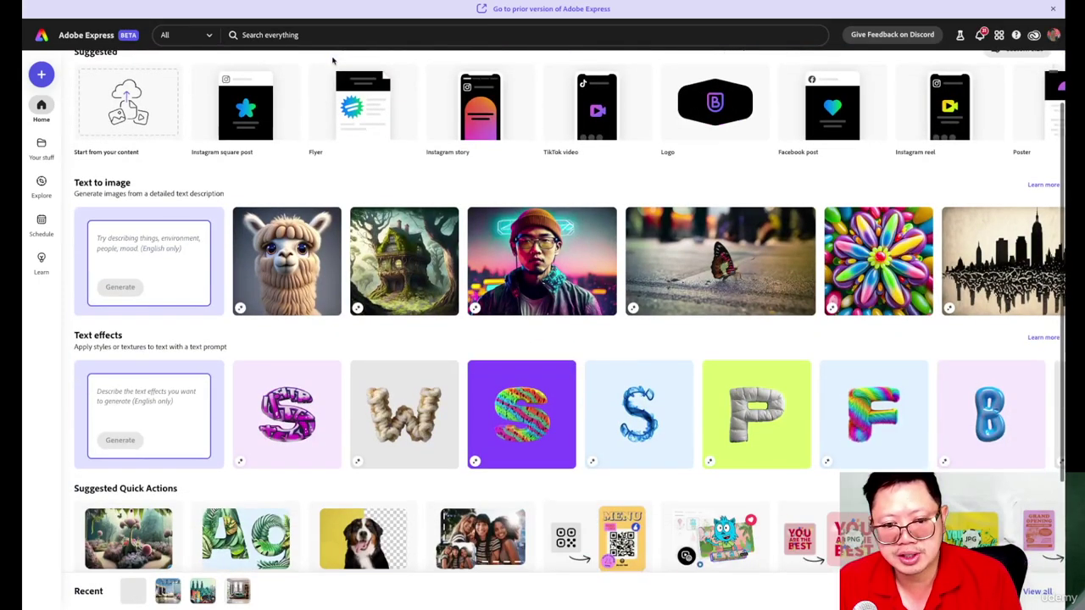
scroll(333, 59, down, 2)
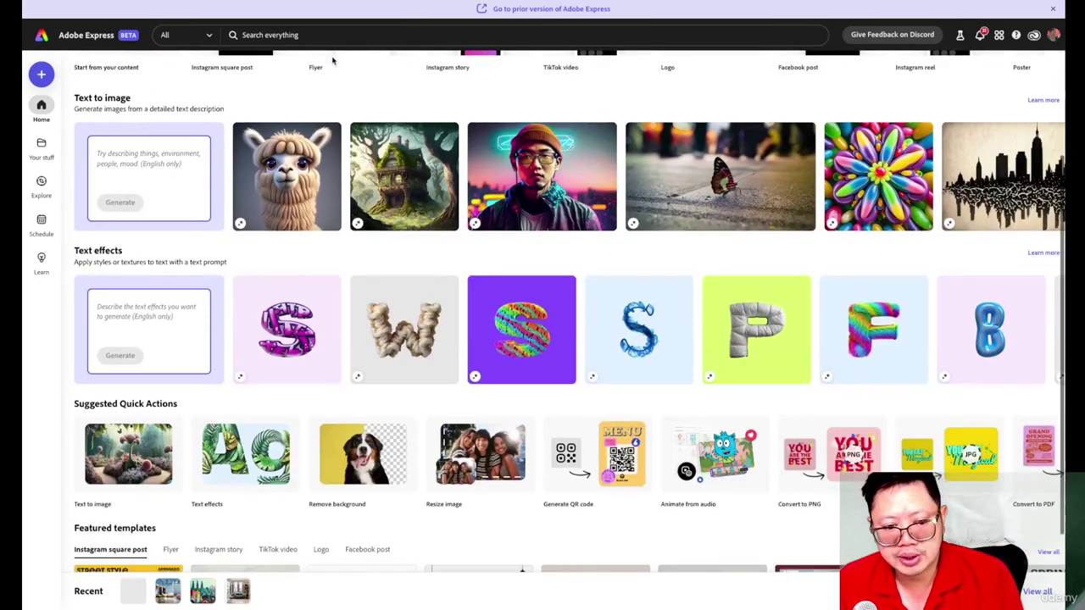
scroll(334, 59, down, 1)
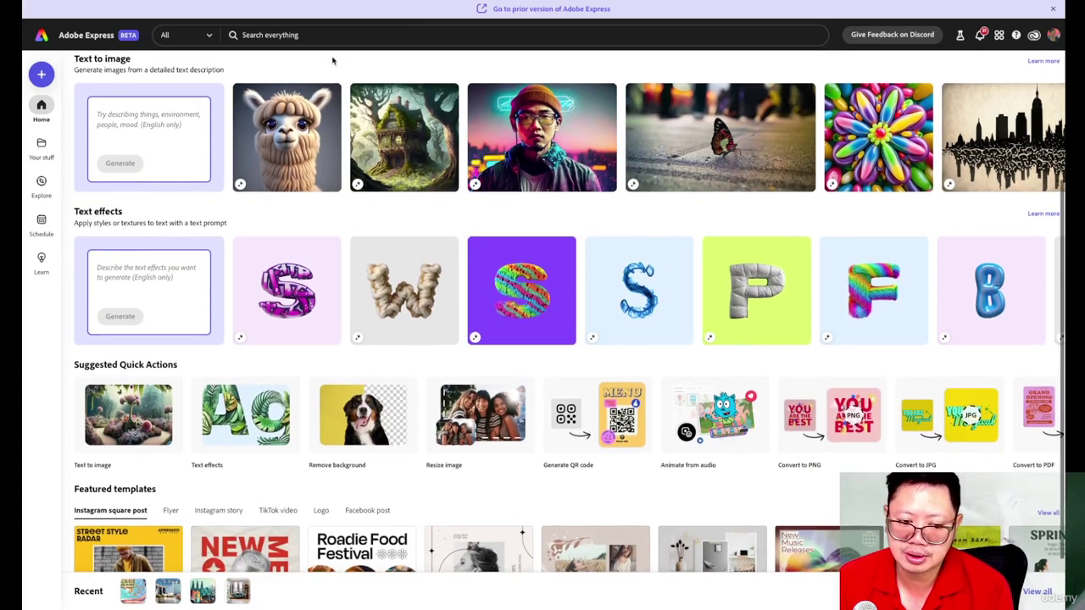
scroll(333, 59, up, 3)
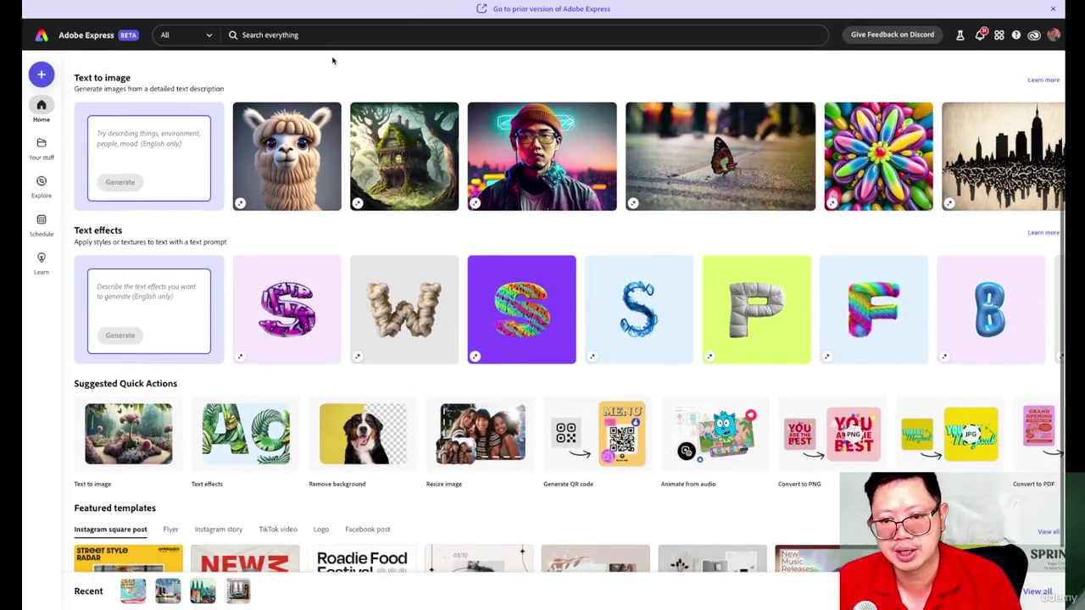
scroll(333, 59, up, 3)
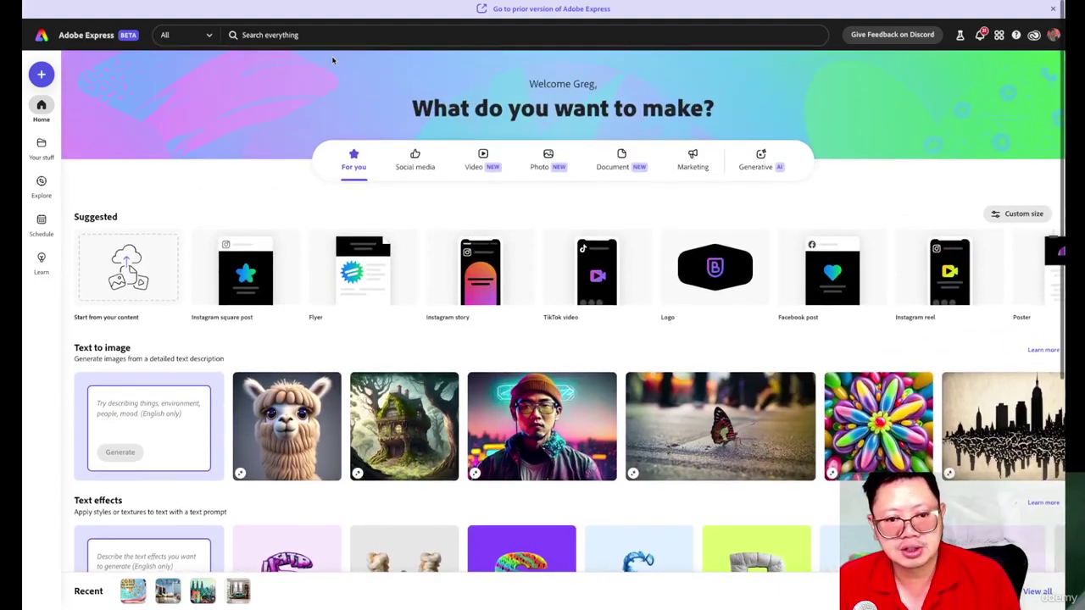
scroll(333, 60, down, 3)
scroll(381, 93, down, 2)
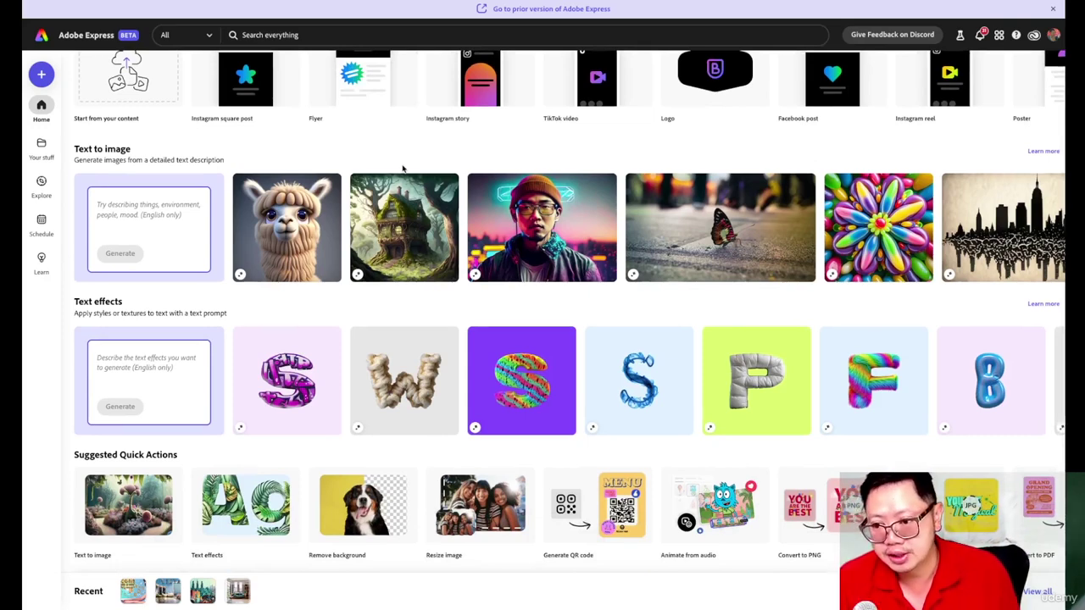
scroll(403, 168, down, 1)
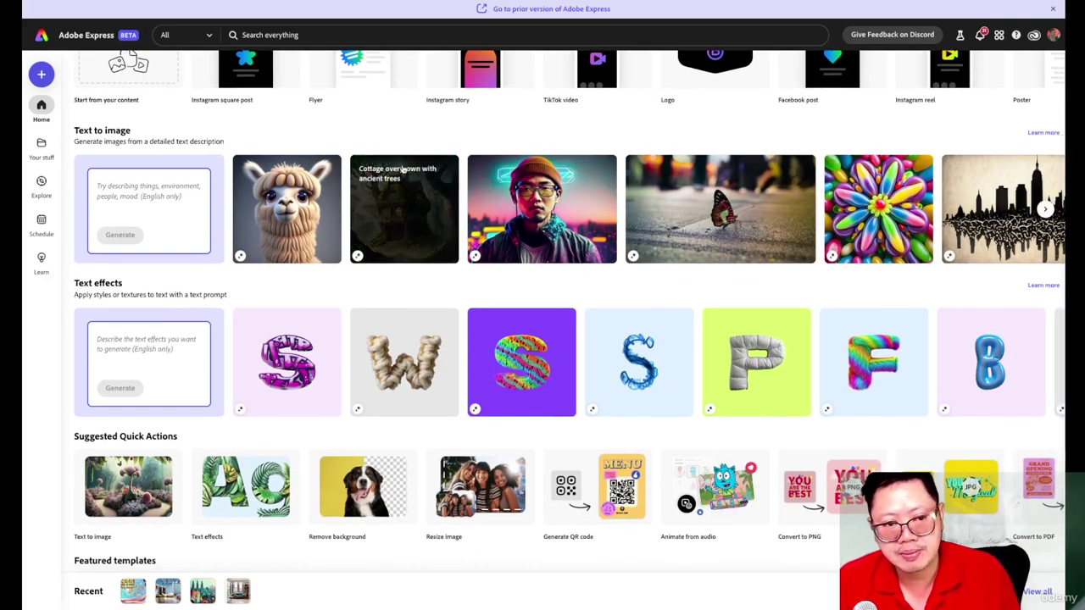
scroll(292, 191, up, 3)
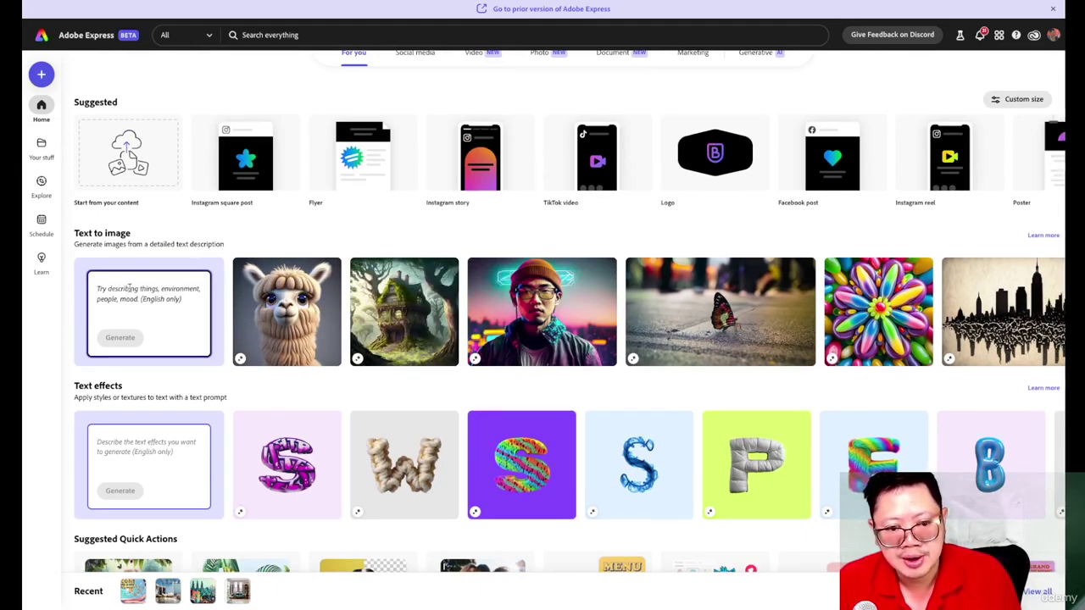
Start from the 3d fluffy llama text-to-image sample and place the white fluffy llama result.
click(169, 285)
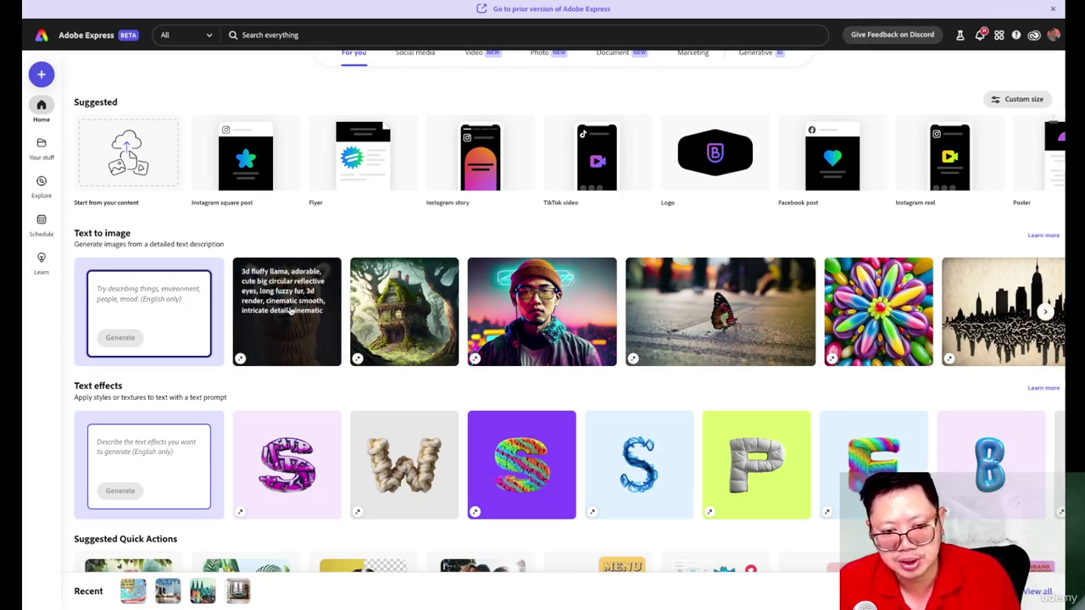
click(249, 356)
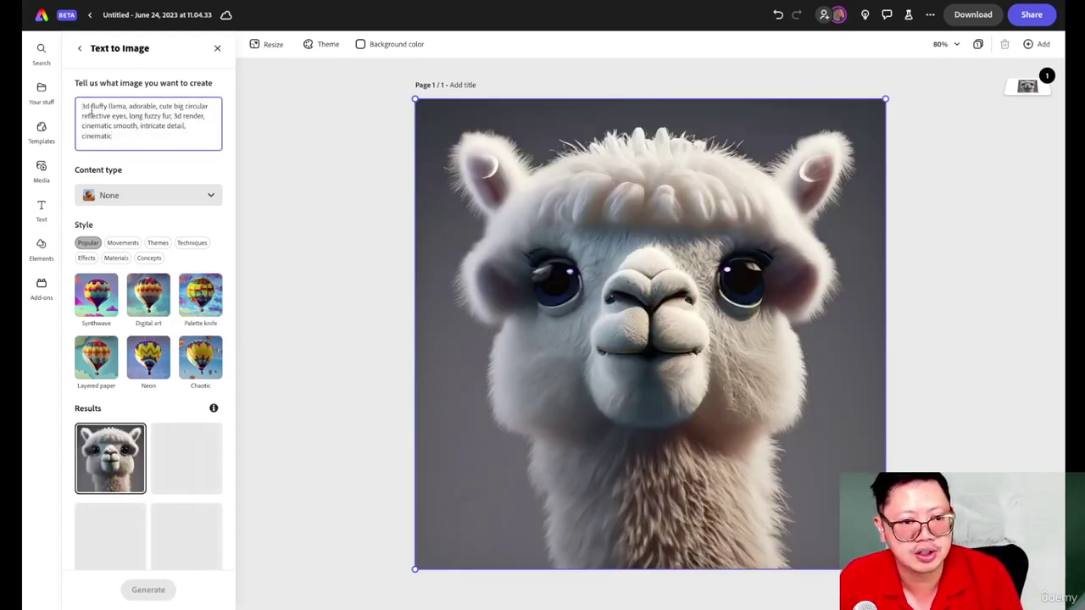
drag(90, 106, 127, 106)
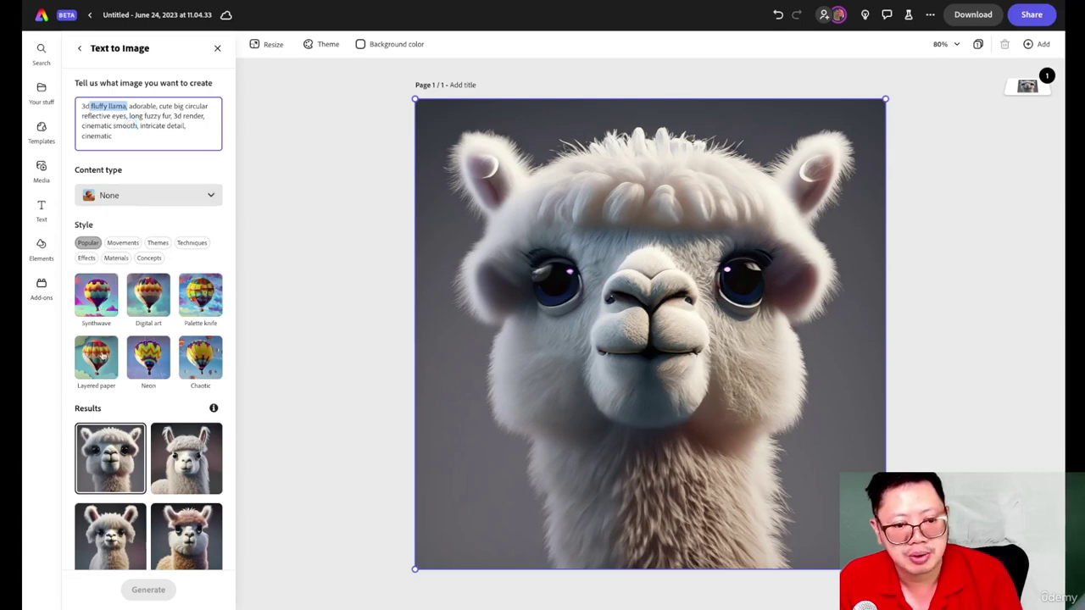
click(188, 446)
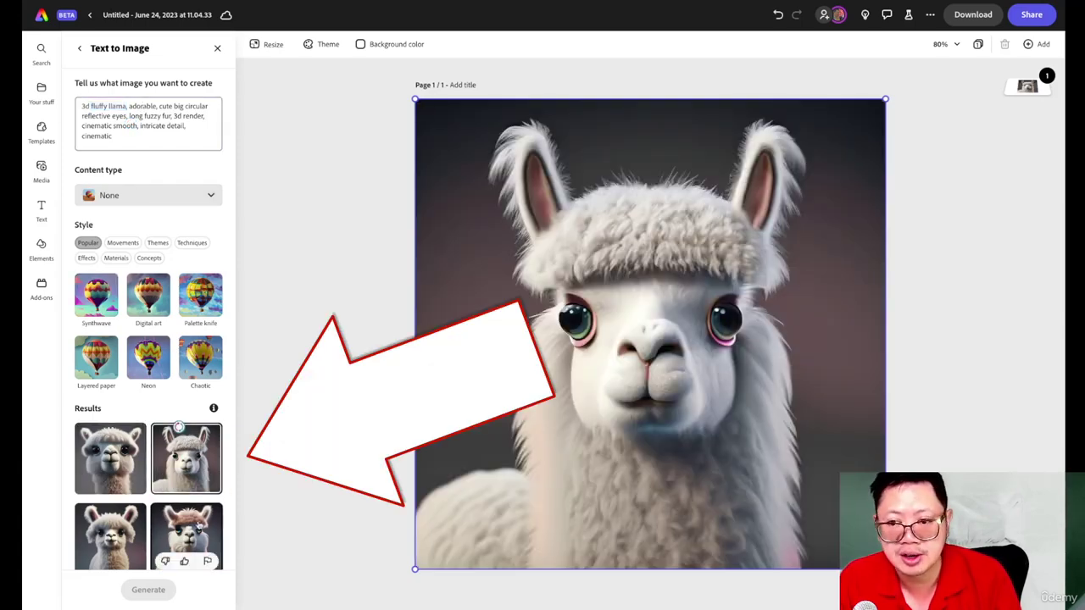
click(190, 520)
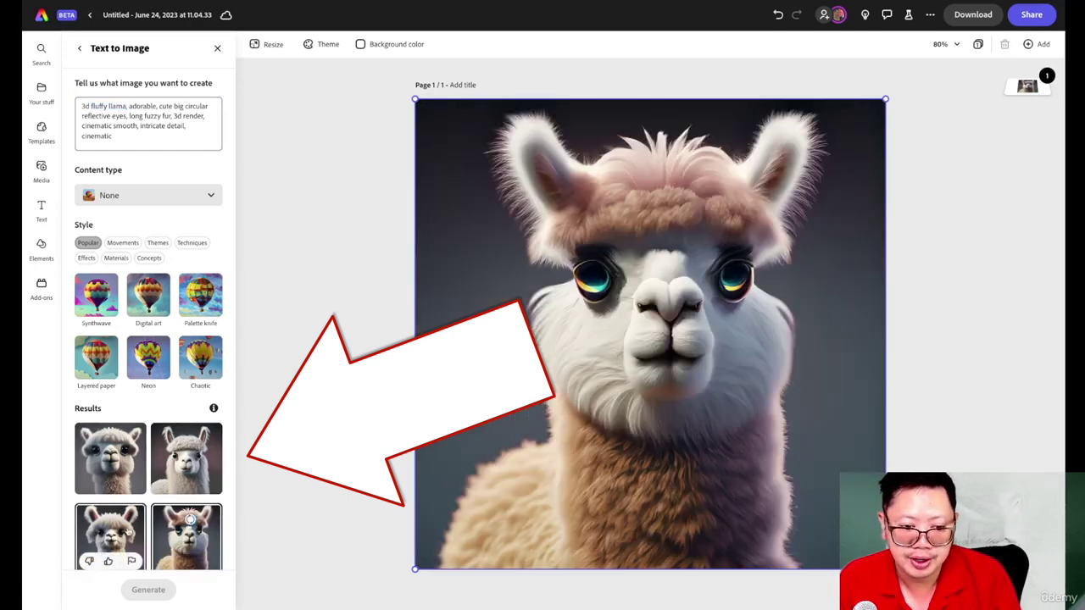
click(115, 522)
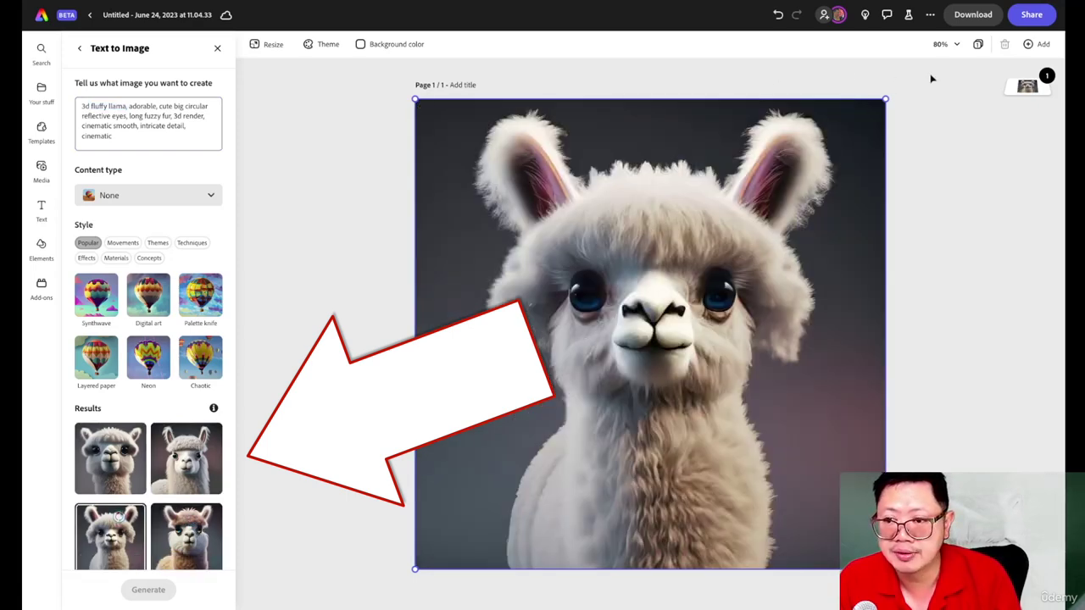
Review the Download file formats, keeping PNG, then close the download options.
click(973, 15)
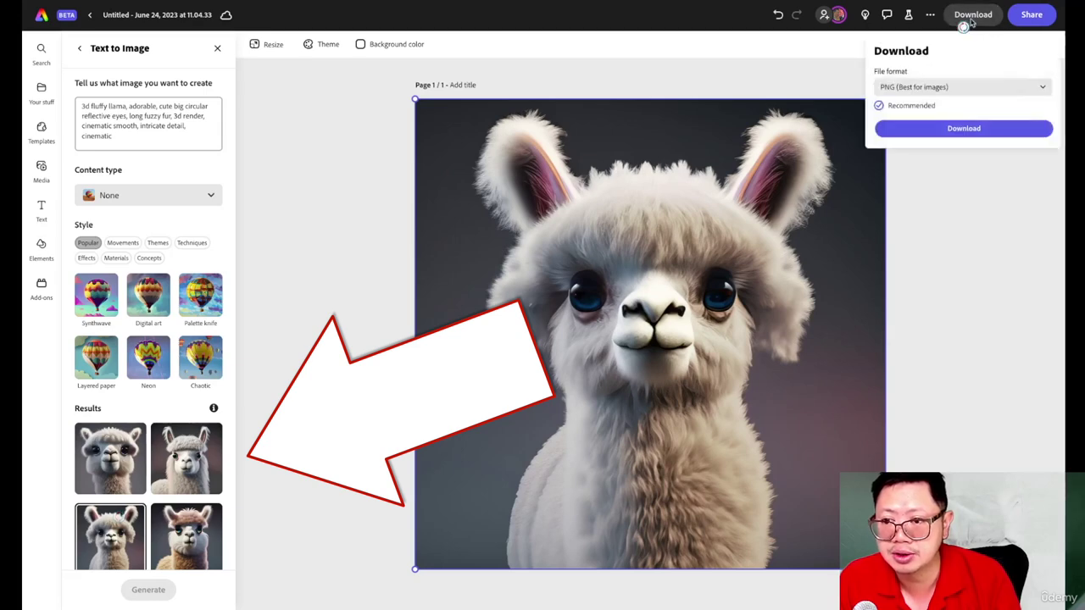
click(954, 88)
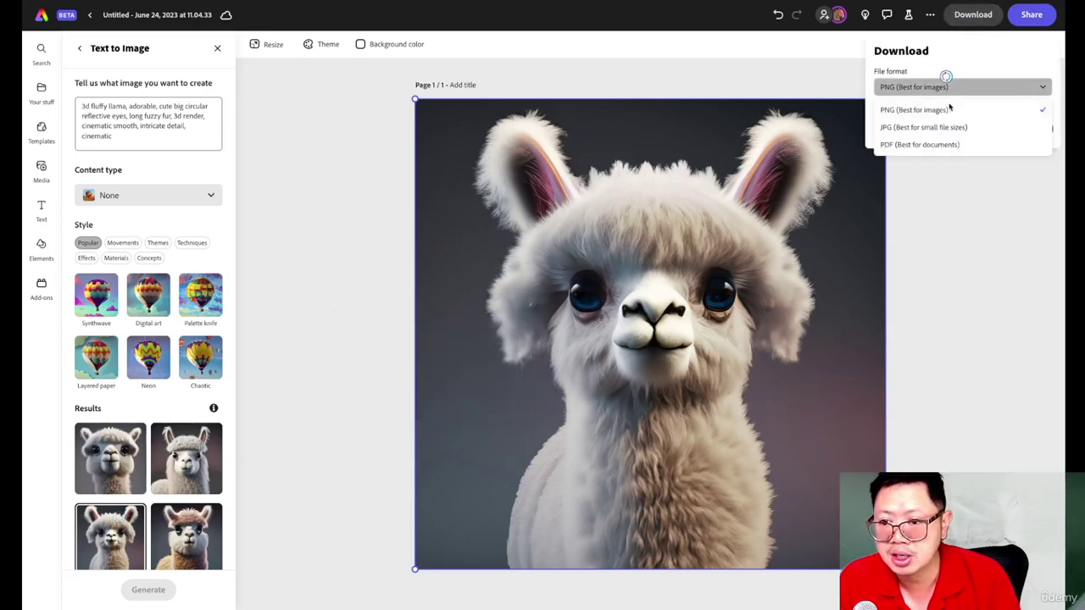
click(958, 194)
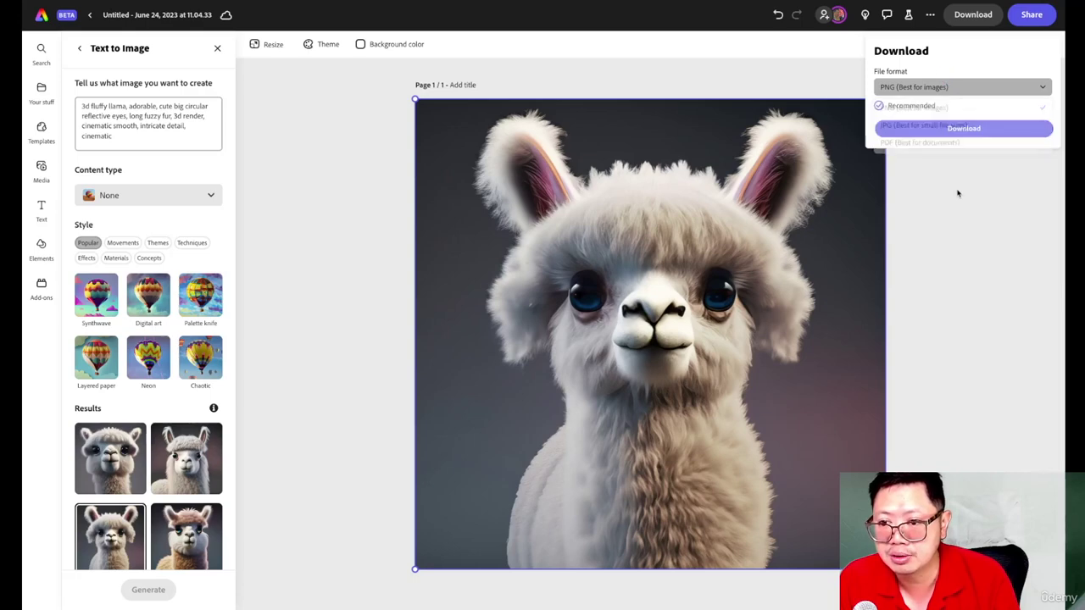
click(798, 65)
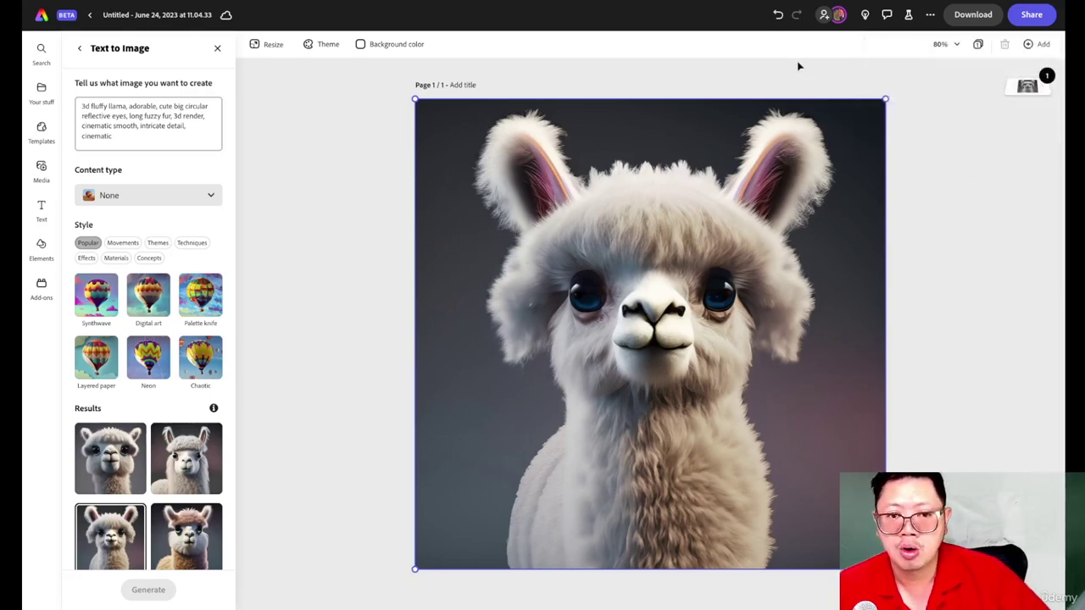
Check the add-page options, dismiss them, and deselect the llama image.
click(1041, 45)
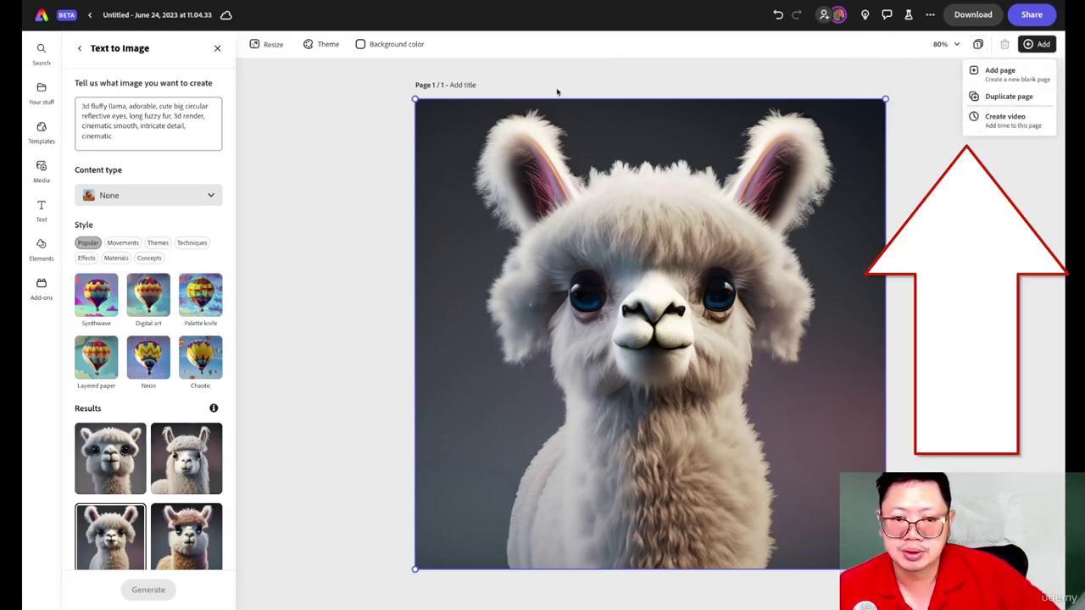
click(360, 81)
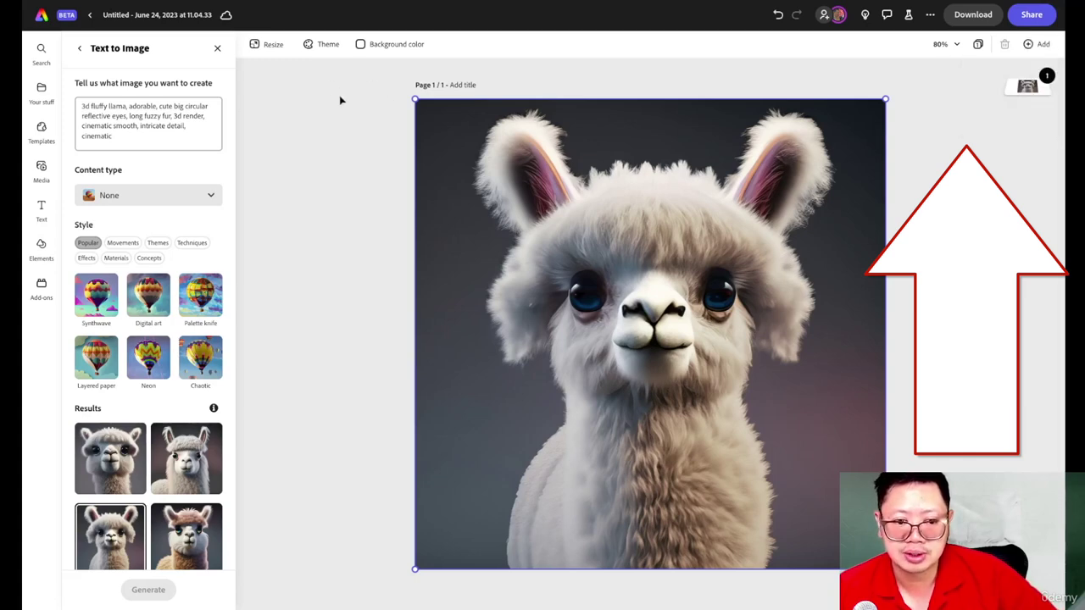
click(326, 199)
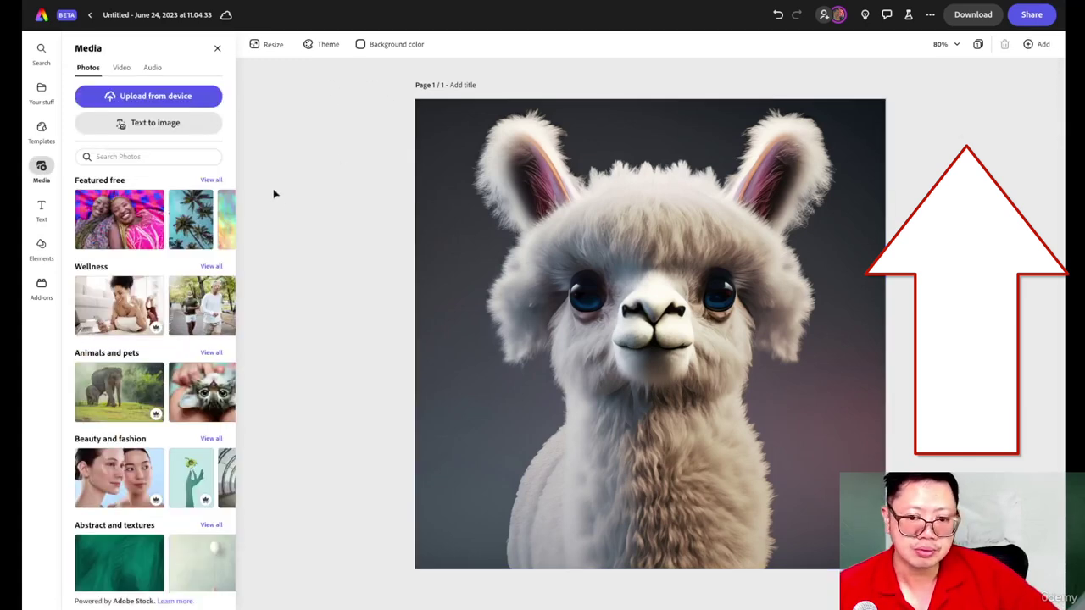
Reopen the llama's Text to Image results, preview other variations, and return to the first.
click(504, 182)
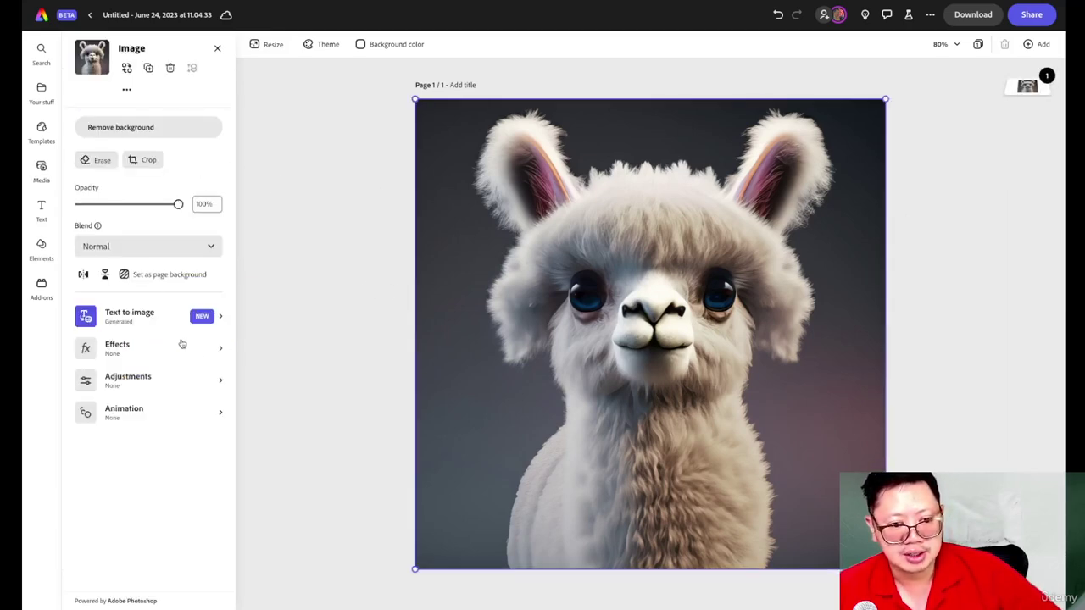
click(217, 317)
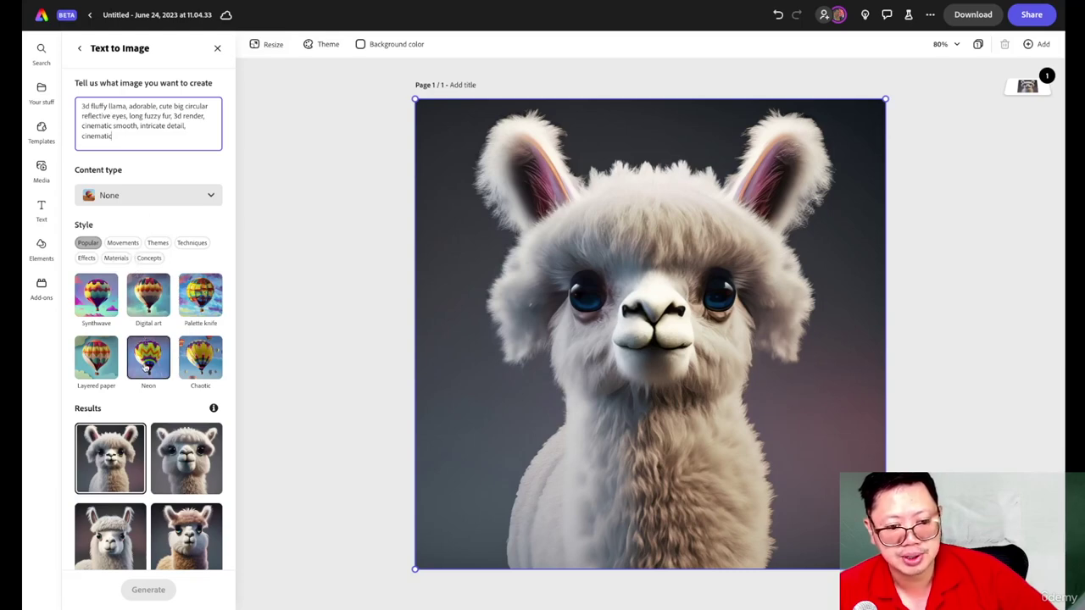
scroll(146, 366, down, 2)
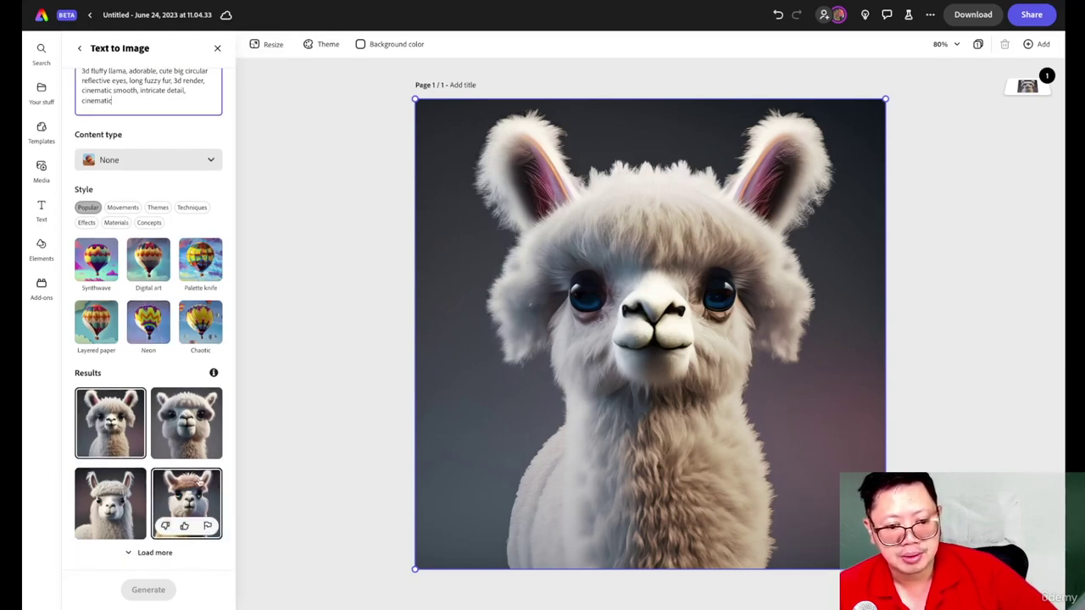
click(199, 483)
click(131, 483)
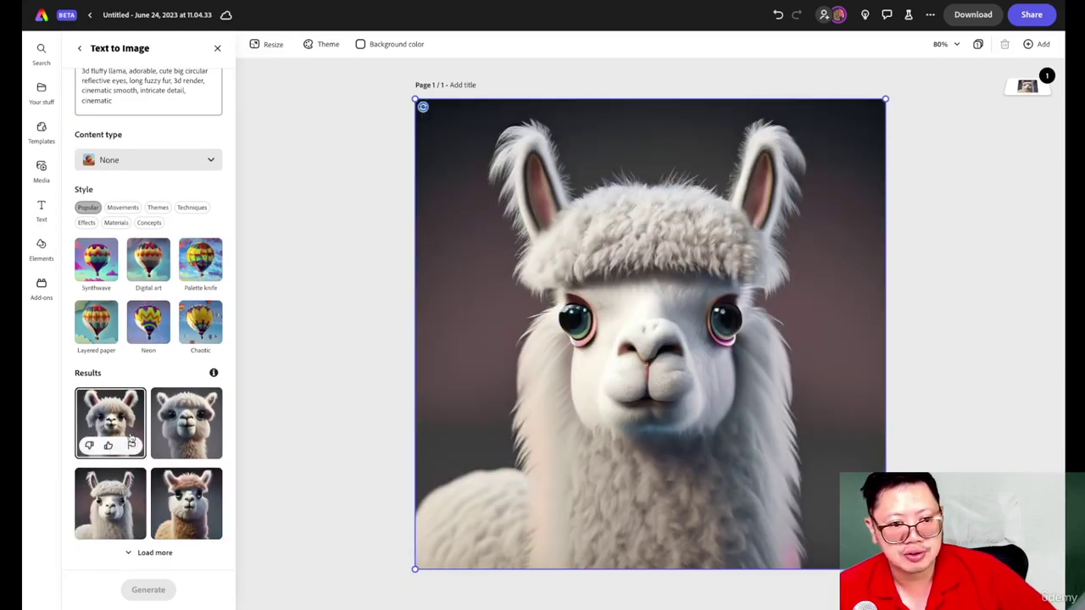
click(131, 438)
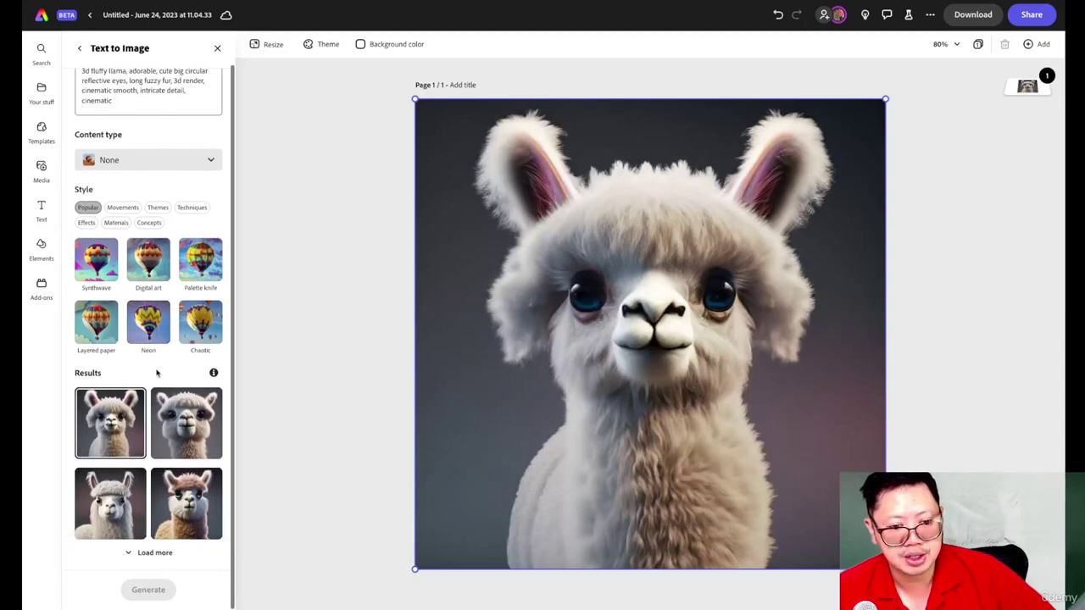
scroll(157, 373, up, 2)
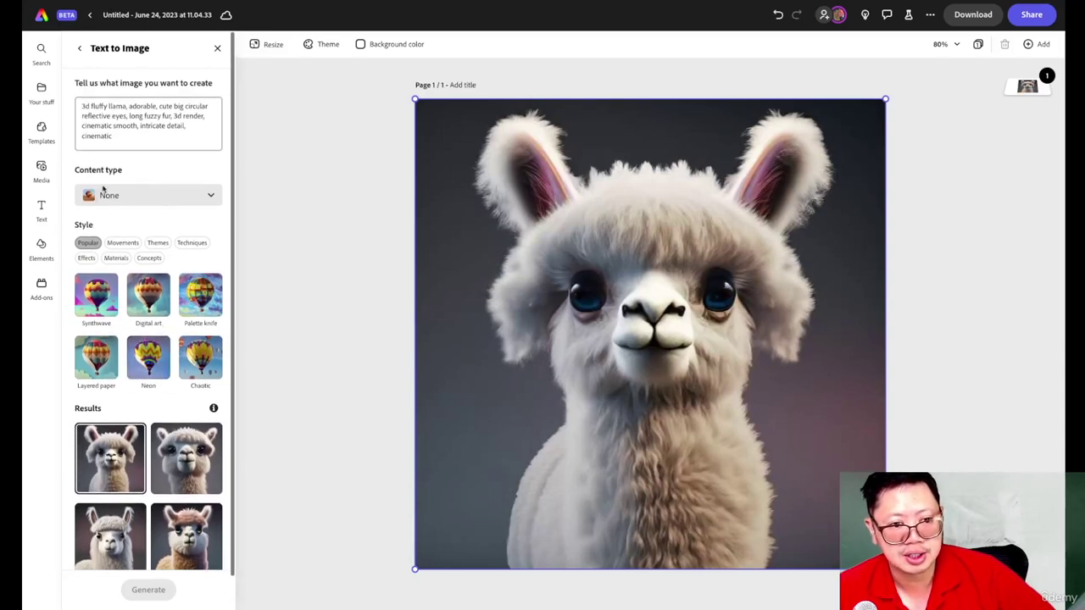
Change the prompt's 'llama' to 'unicorn' and generate new images.
click(123, 103)
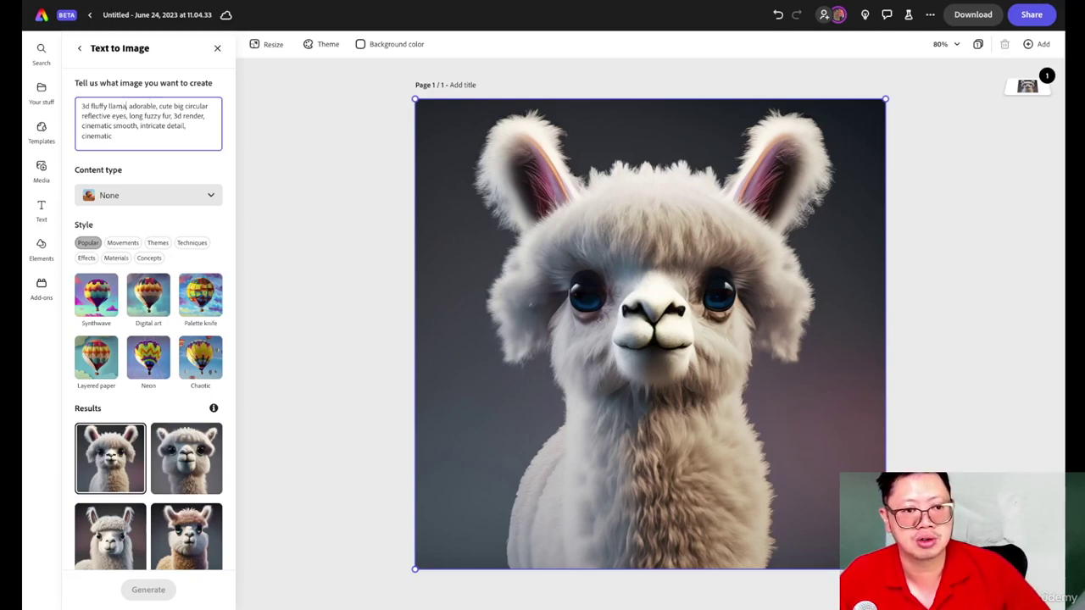
key(BackSpace)
key(BackSpace)
key(BackSpace)
key(BackSpace)
key(BackSpace)
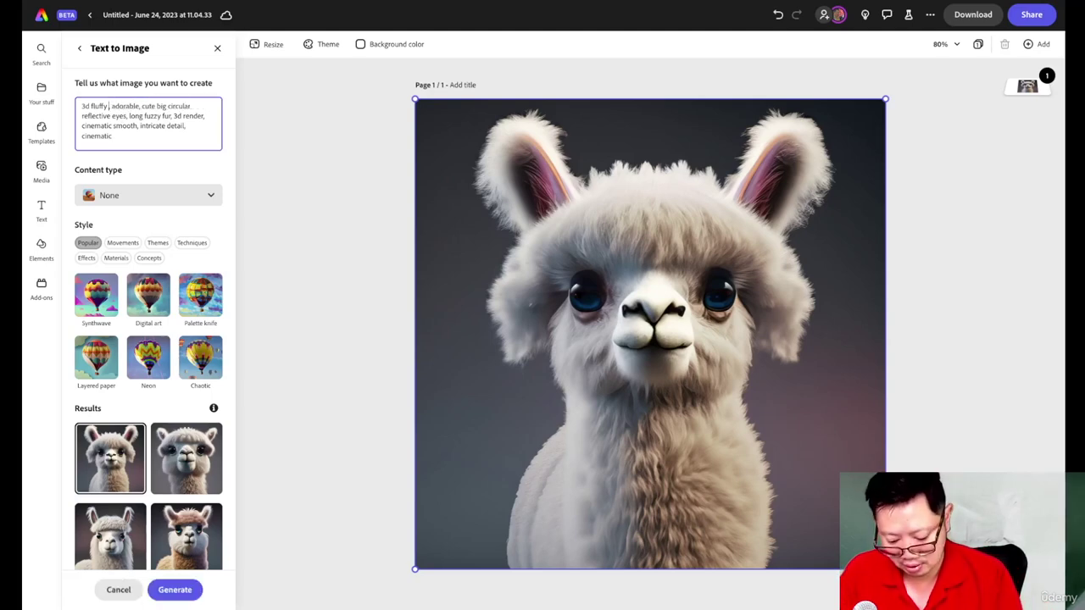
text(uni)
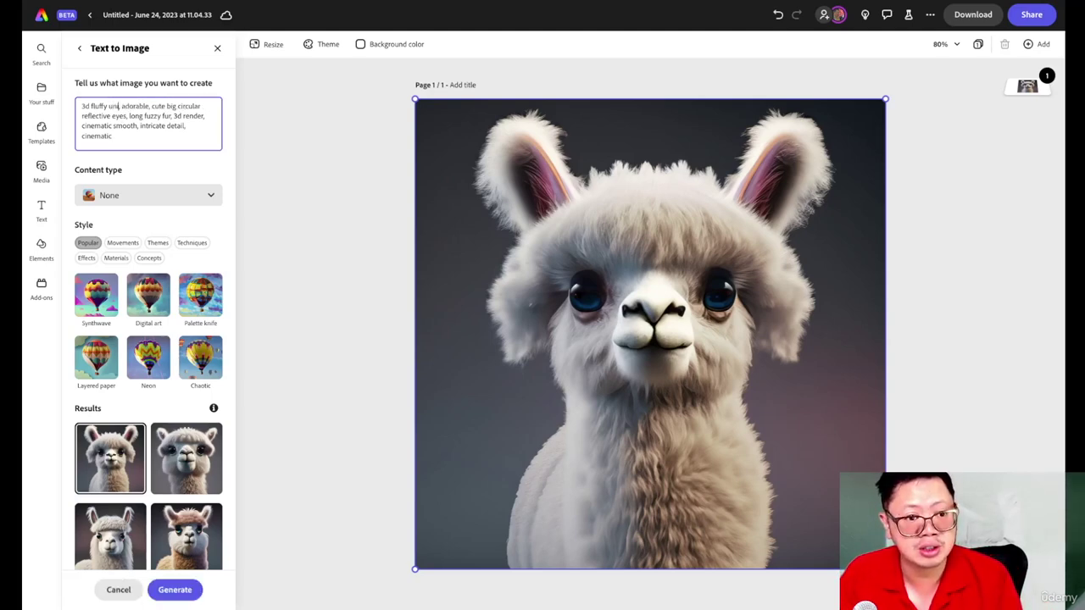
text(corn)
key(Return)
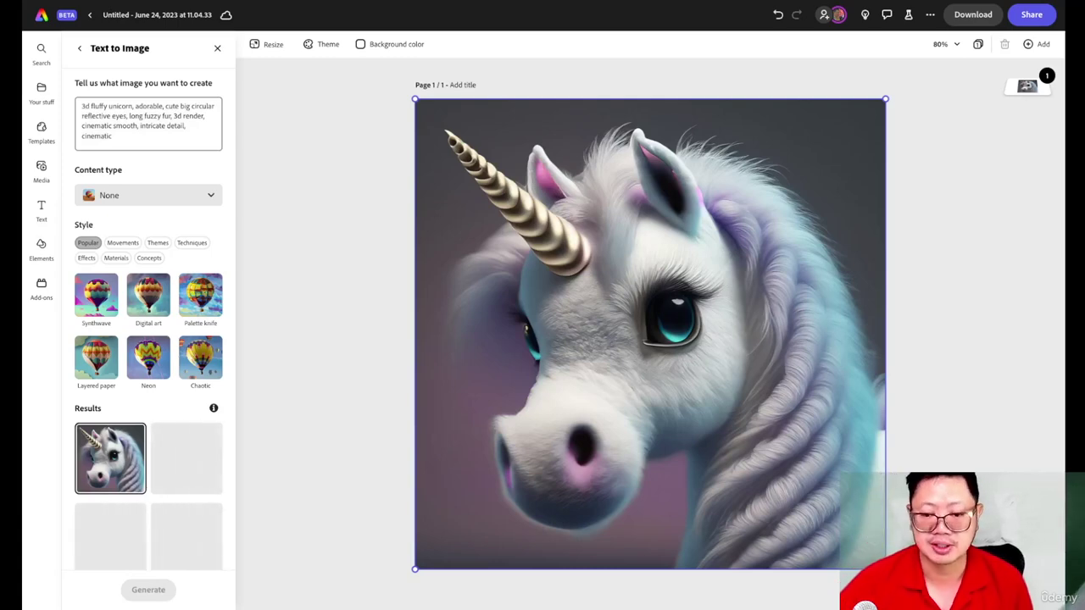
Compare the unicorn results and keep the blue-eyed, pink-maned unicorn on the canvas.
scroll(138, 382, down, 1)
click(180, 417)
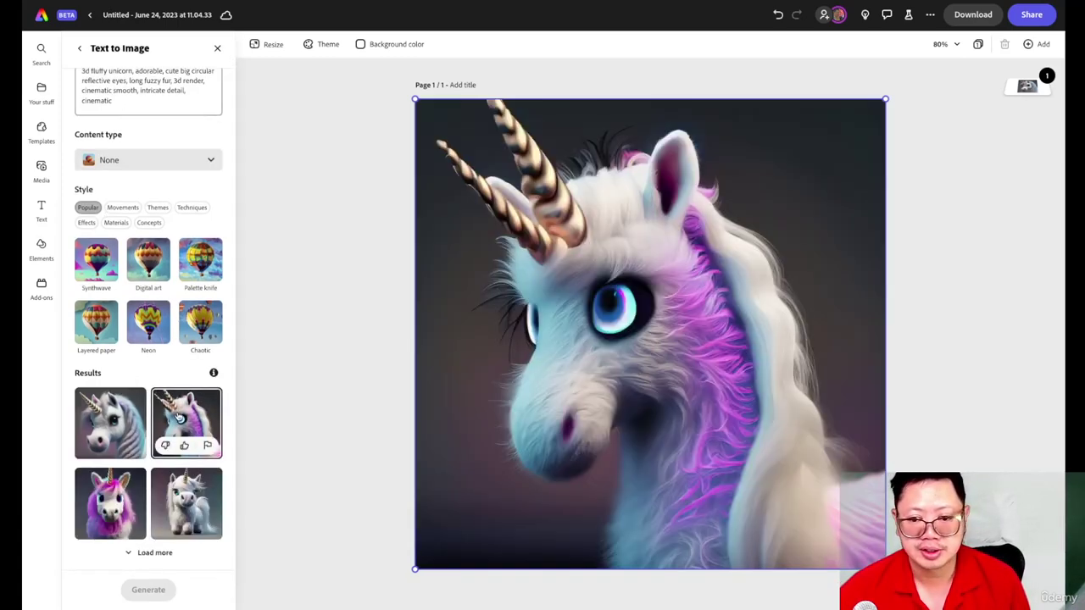
click(114, 500)
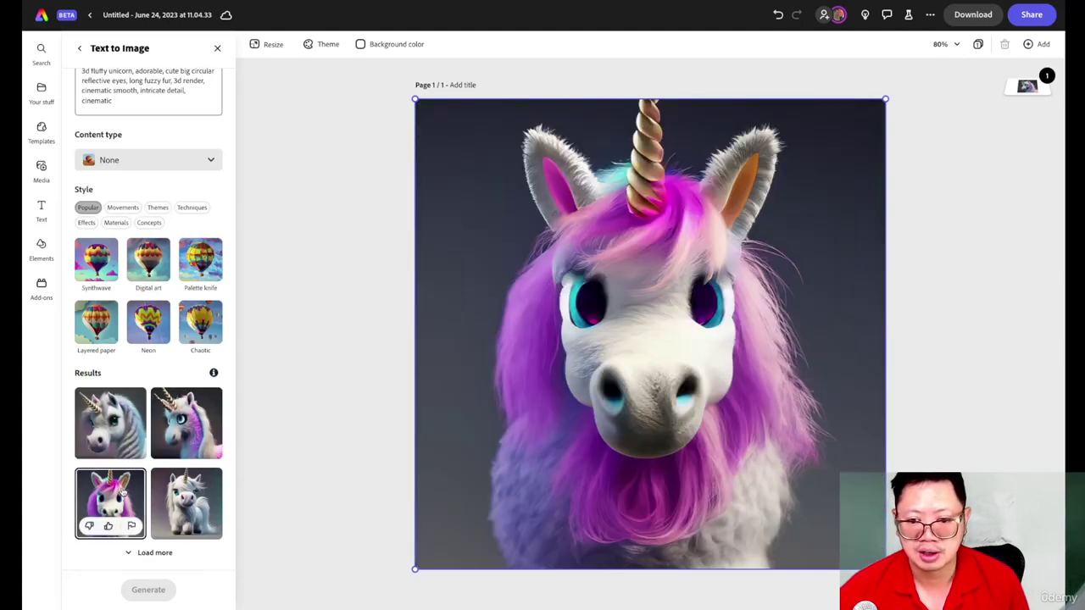
click(168, 496)
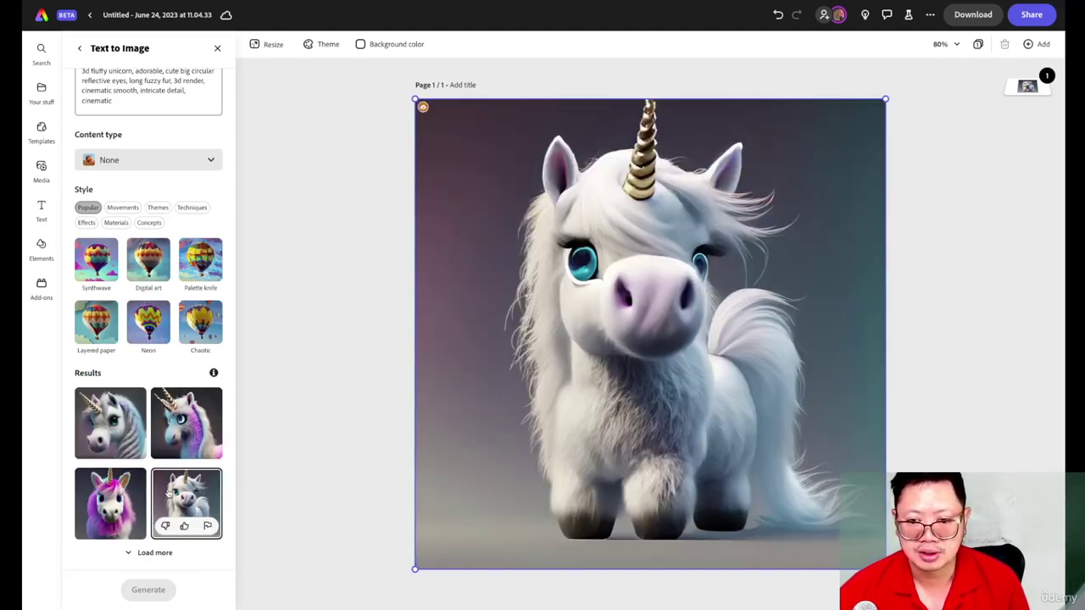
click(187, 422)
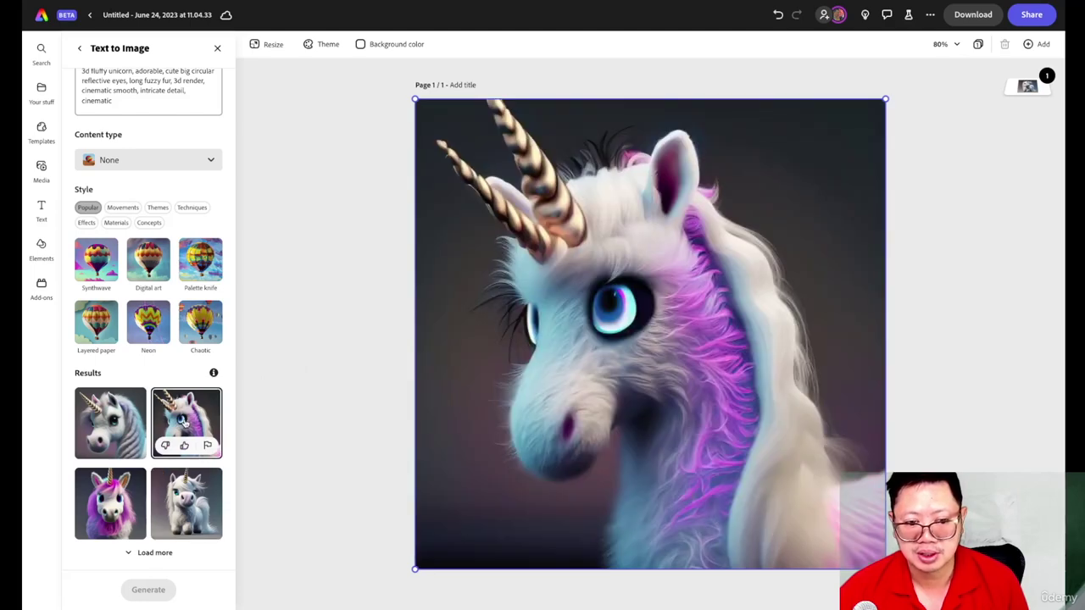
Download the unicorn image as a JPG file named 'pony unicorn'.
click(977, 19)
click(948, 88)
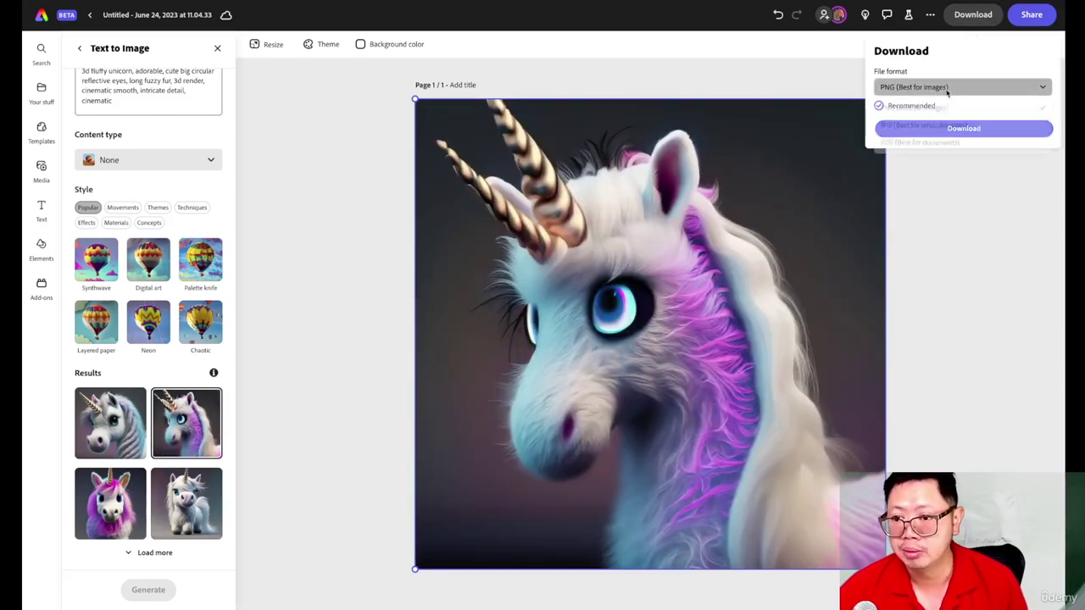
click(932, 125)
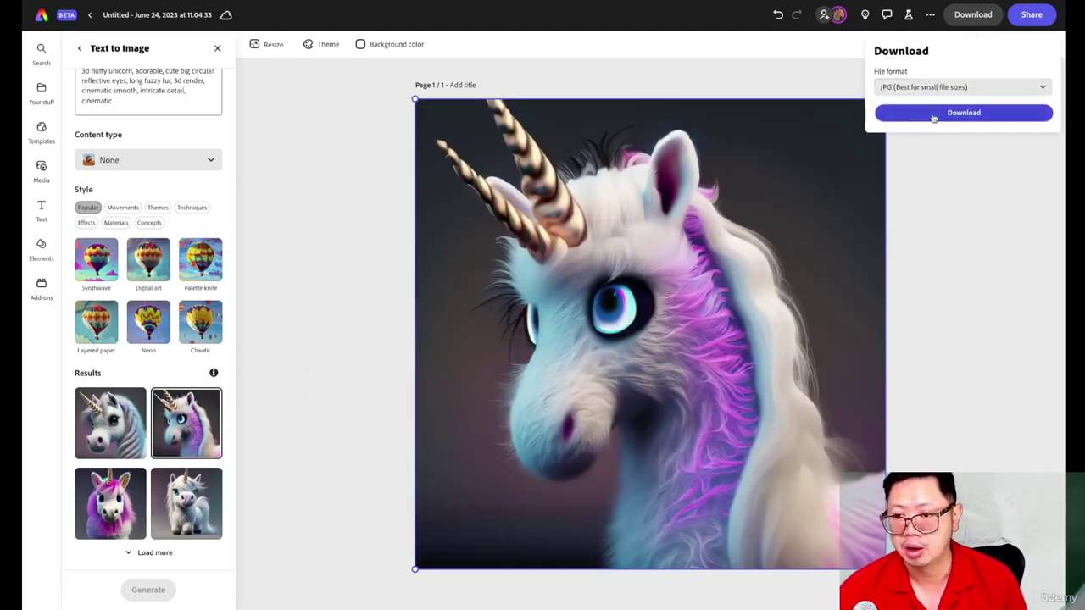
click(934, 113)
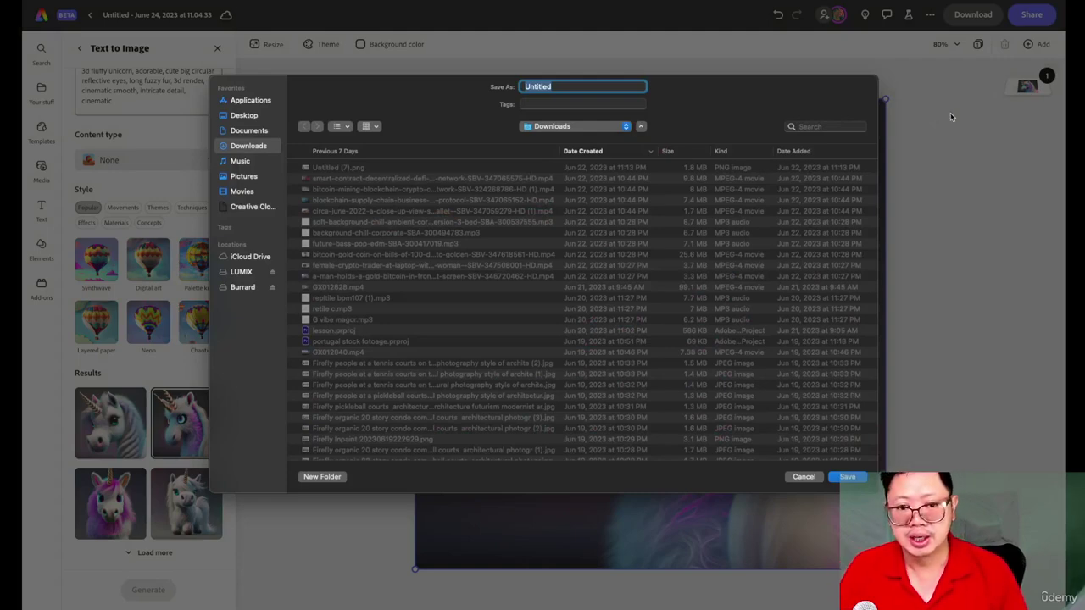
text(pony unicorn)
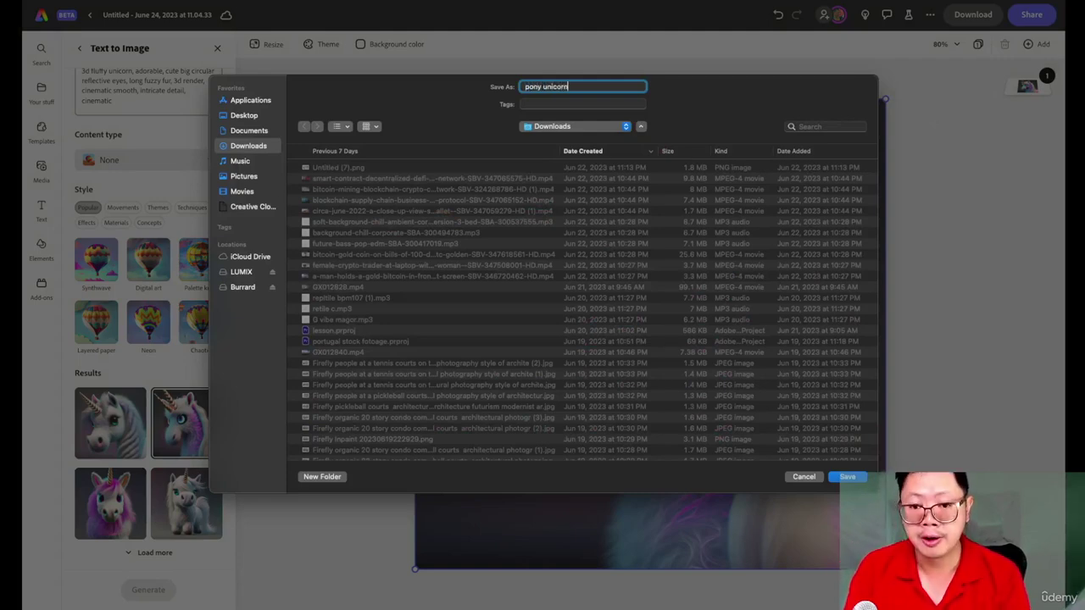
key(Return)
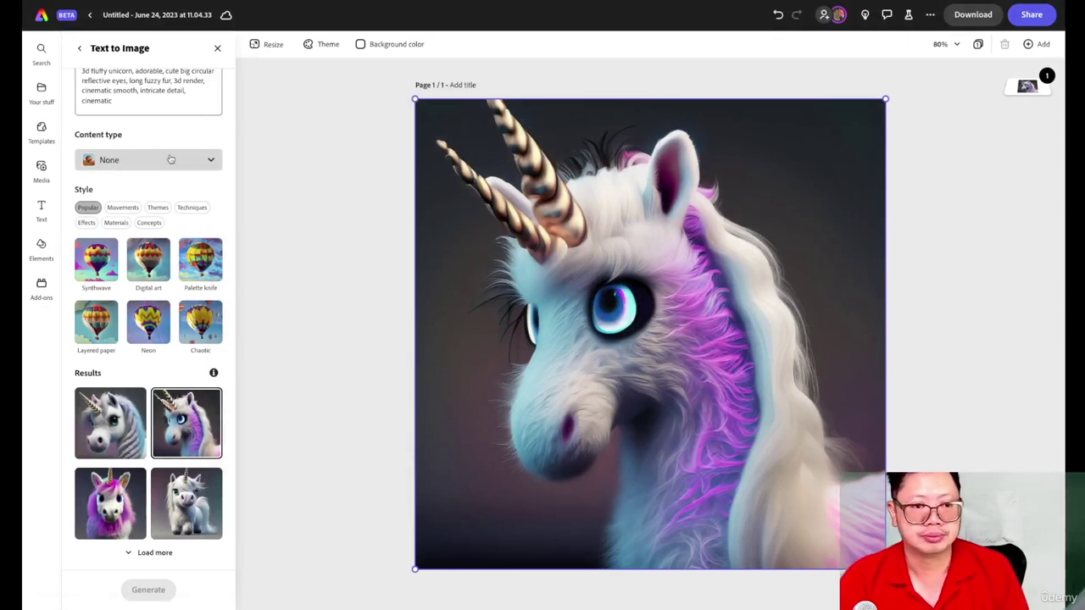
scroll(164, 156, up, 1)
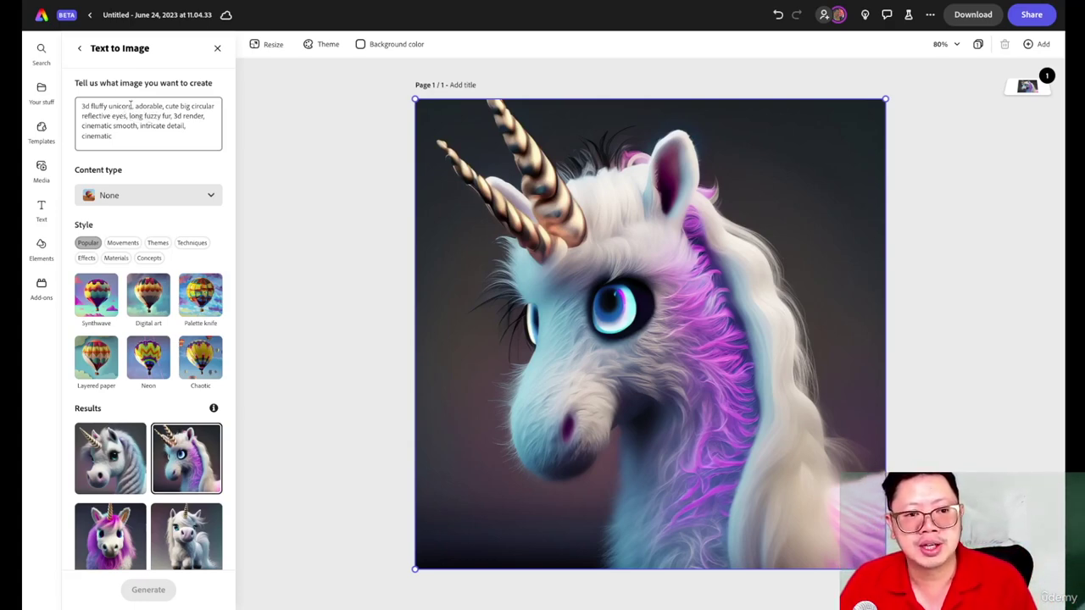
Apply the Synthwave style to the unicorn prompt and regenerate the images.
click(134, 105)
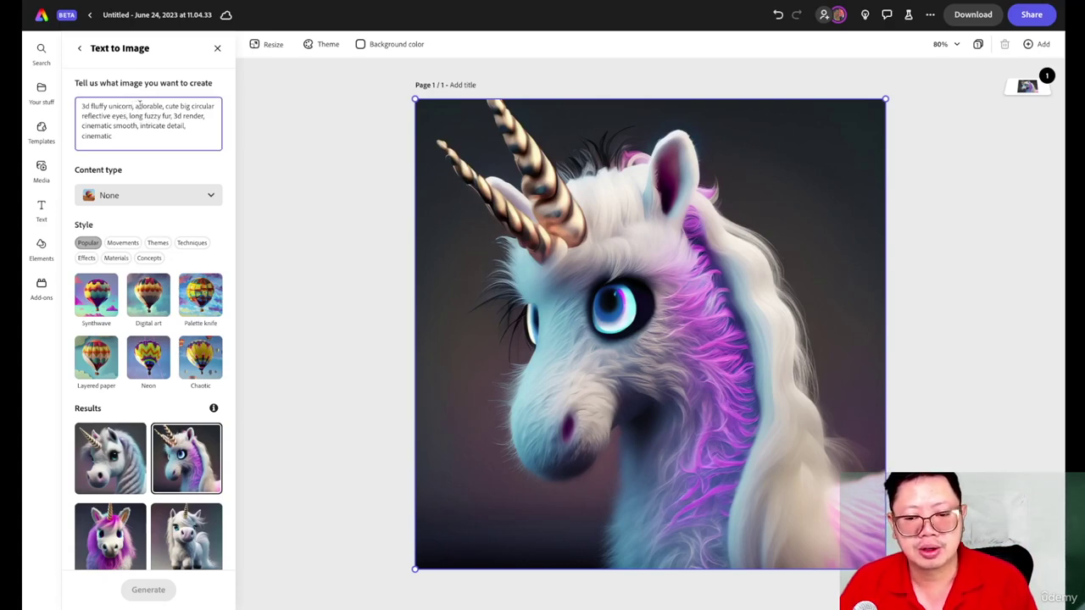
drag(128, 134, 54, 102)
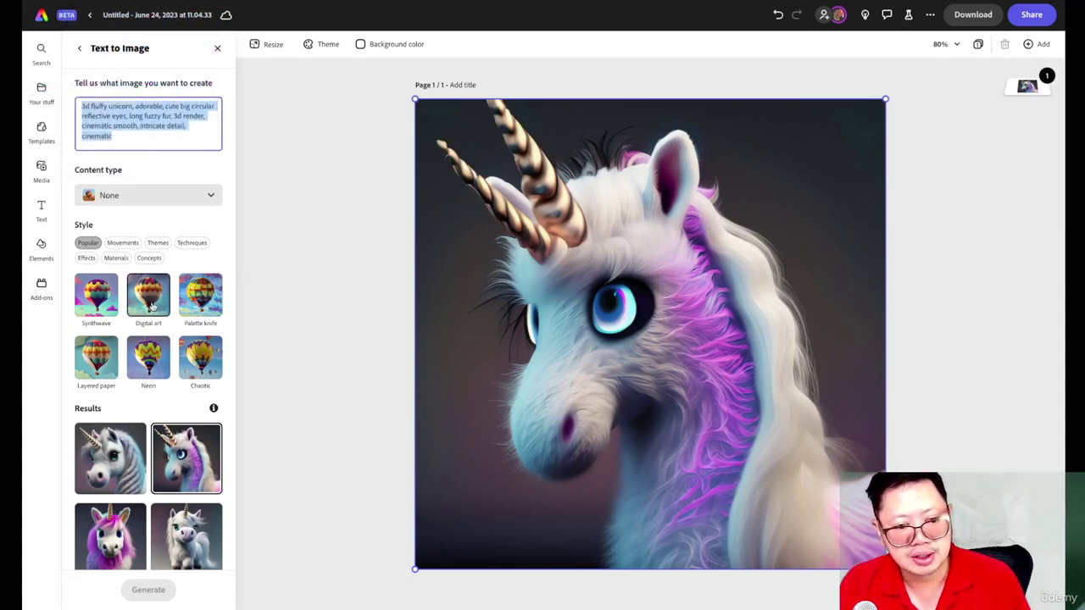
click(97, 296)
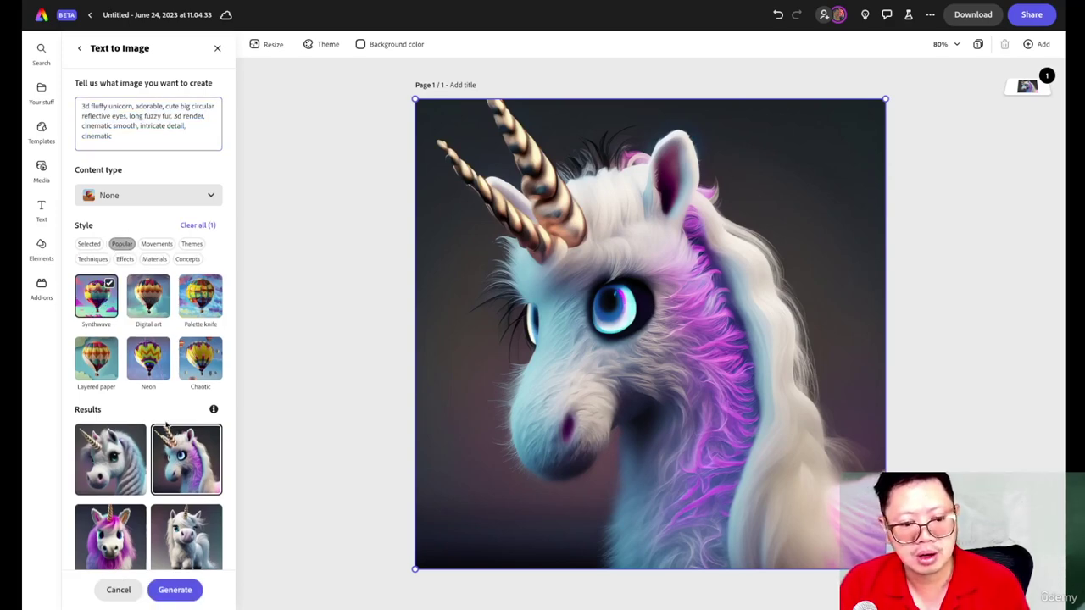
click(175, 587)
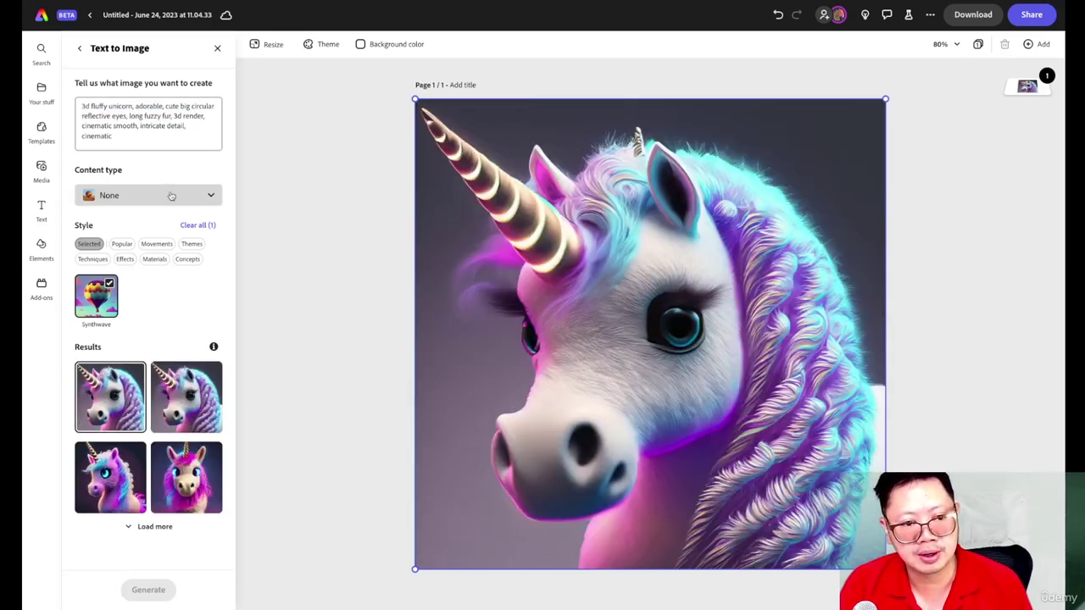
Switch the content type to Photo and preview the second and fourth results.
click(201, 188)
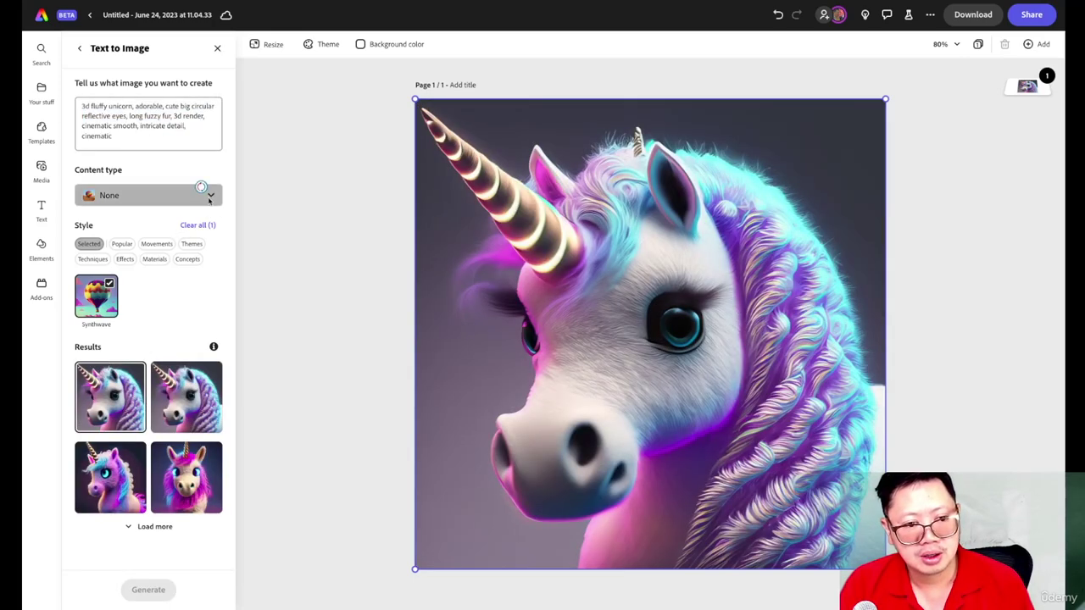
click(113, 247)
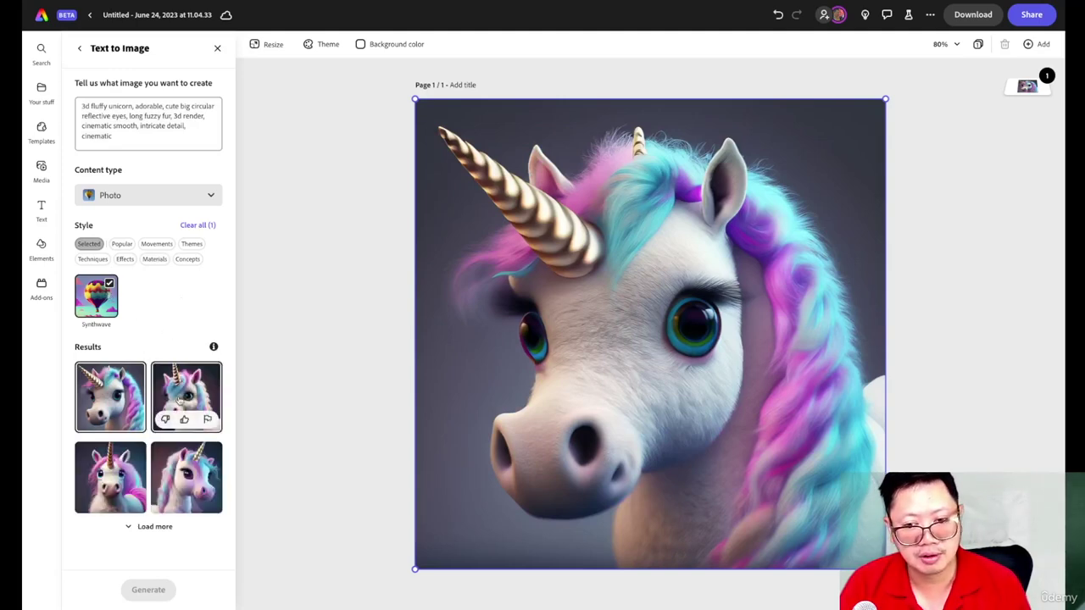
click(179, 404)
click(180, 456)
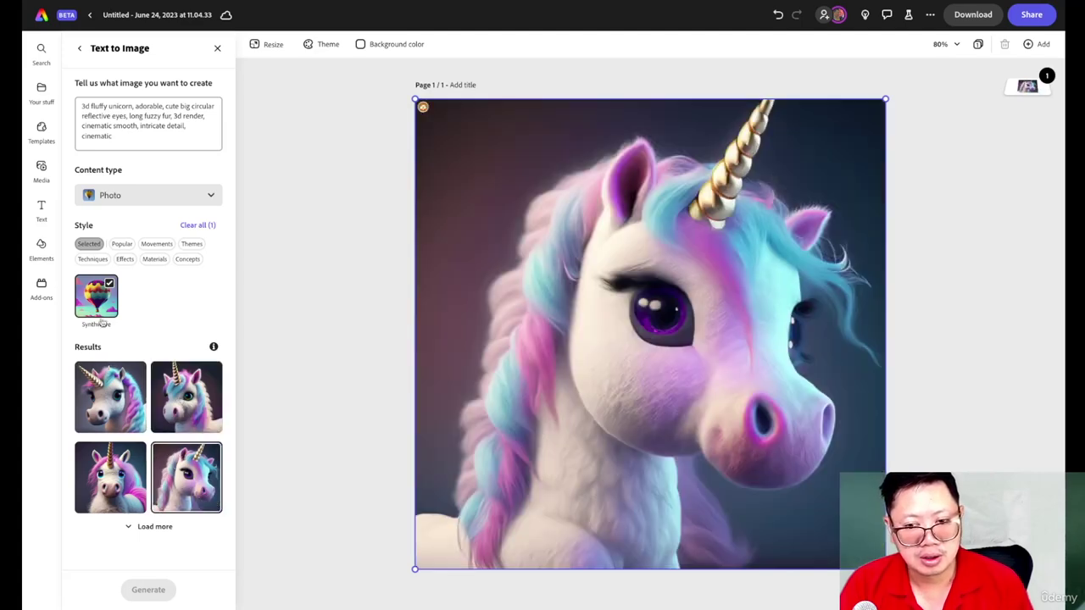
Remove the Synthwave style, place the second result, and bring up the content type choices.
click(110, 286)
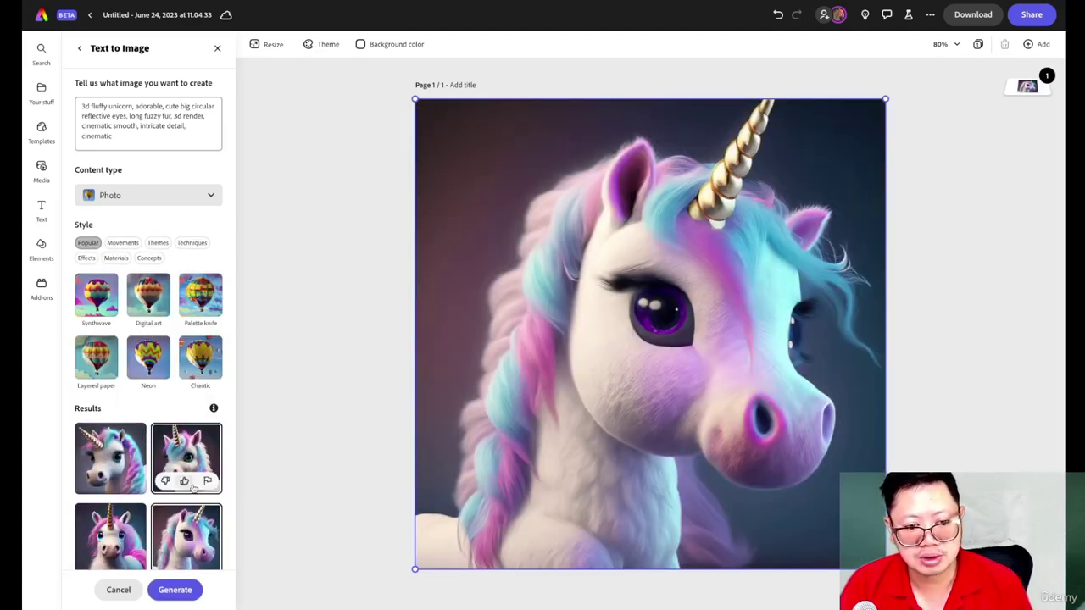
click(191, 454)
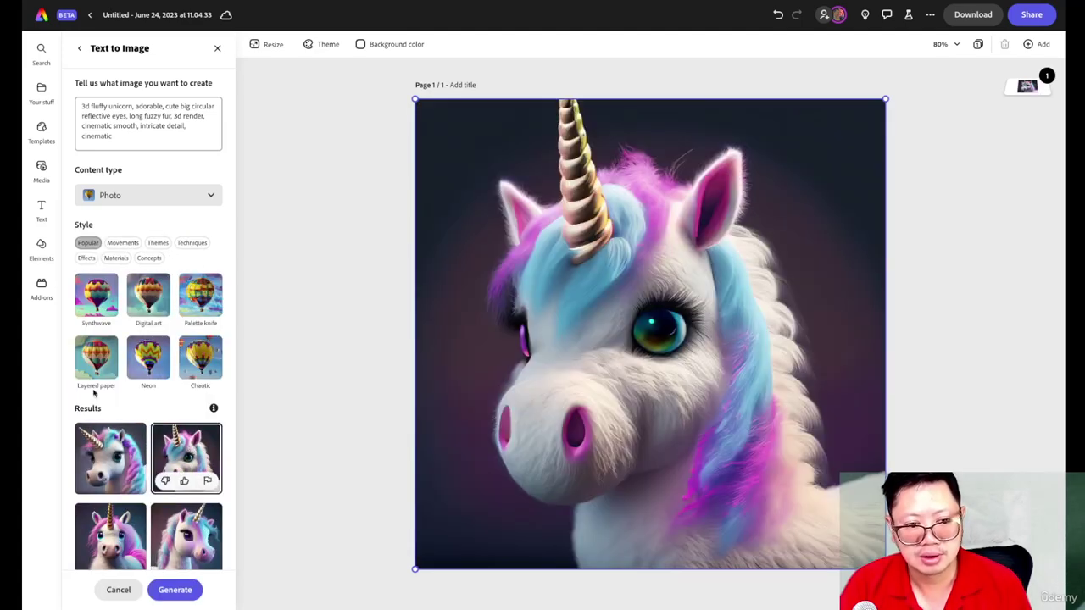
click(182, 203)
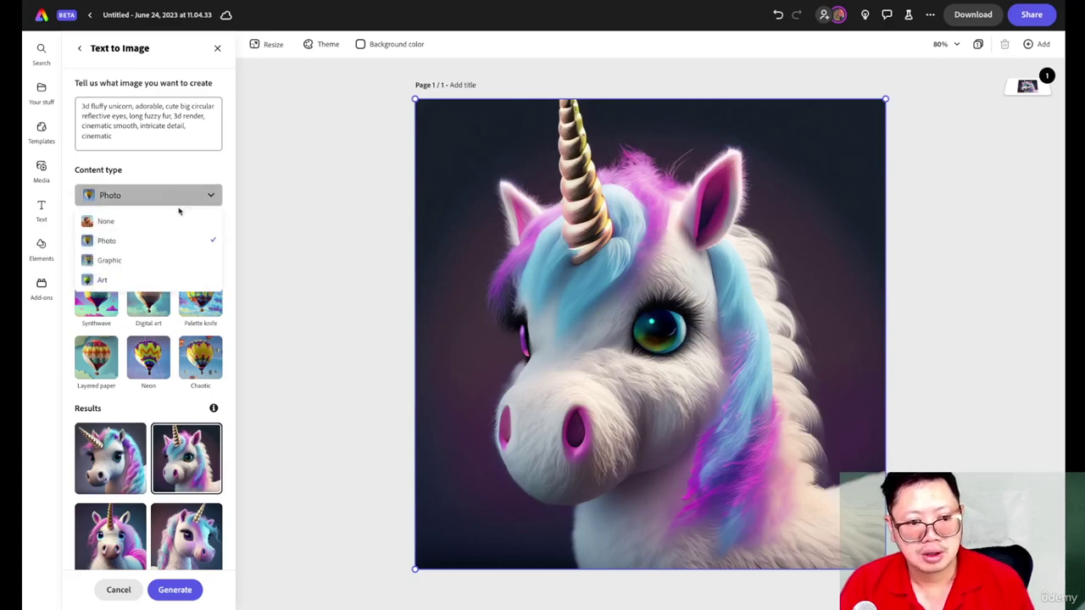
Set content type to Graphic, try Palette knife unicorn results, then remove that style.
click(119, 259)
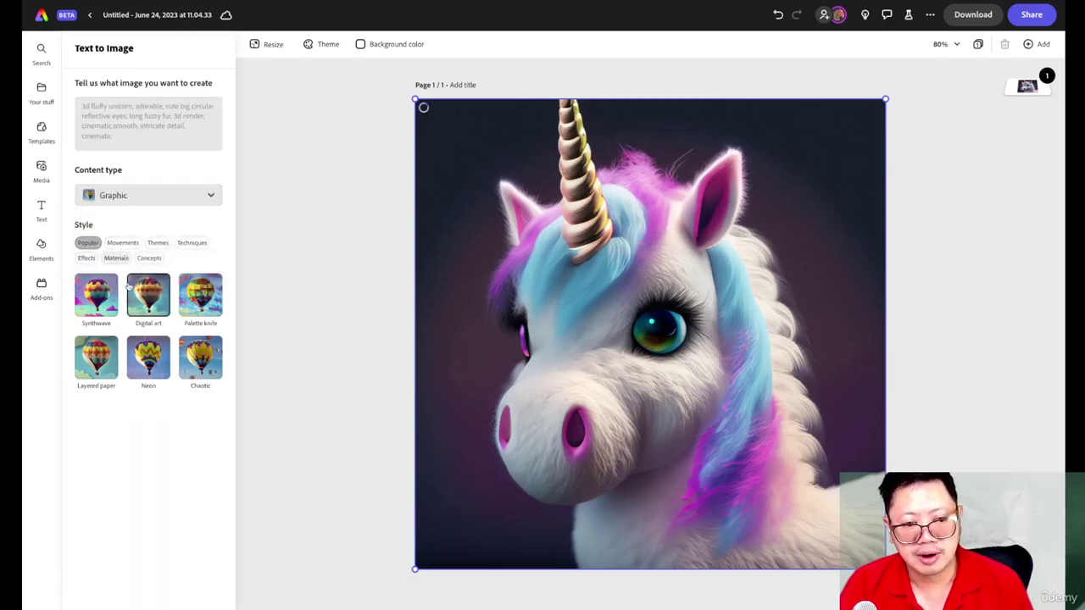
click(195, 301)
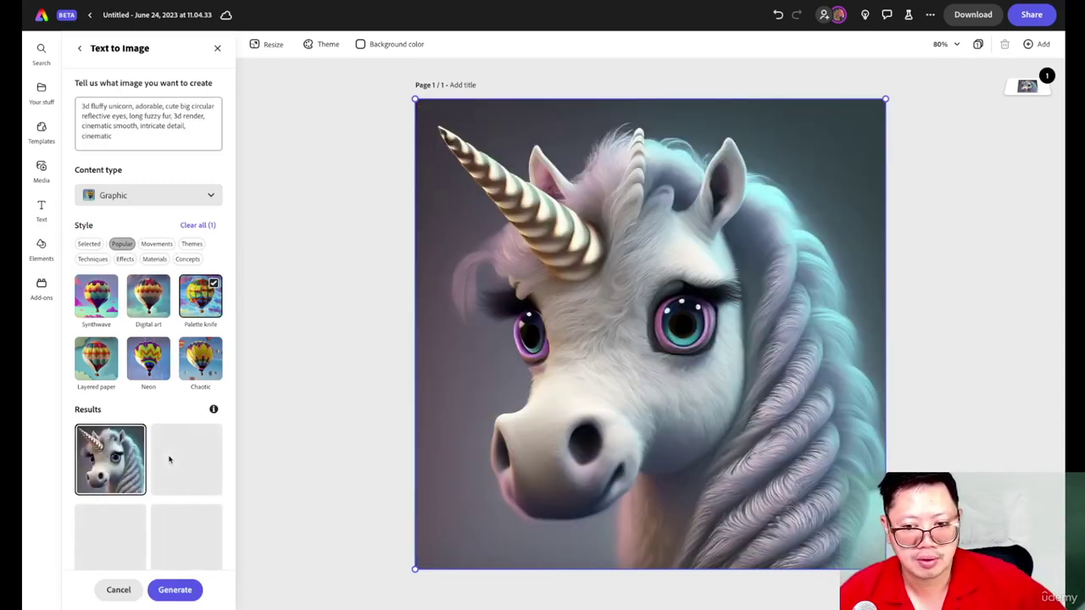
scroll(170, 459, down, 1)
click(182, 496)
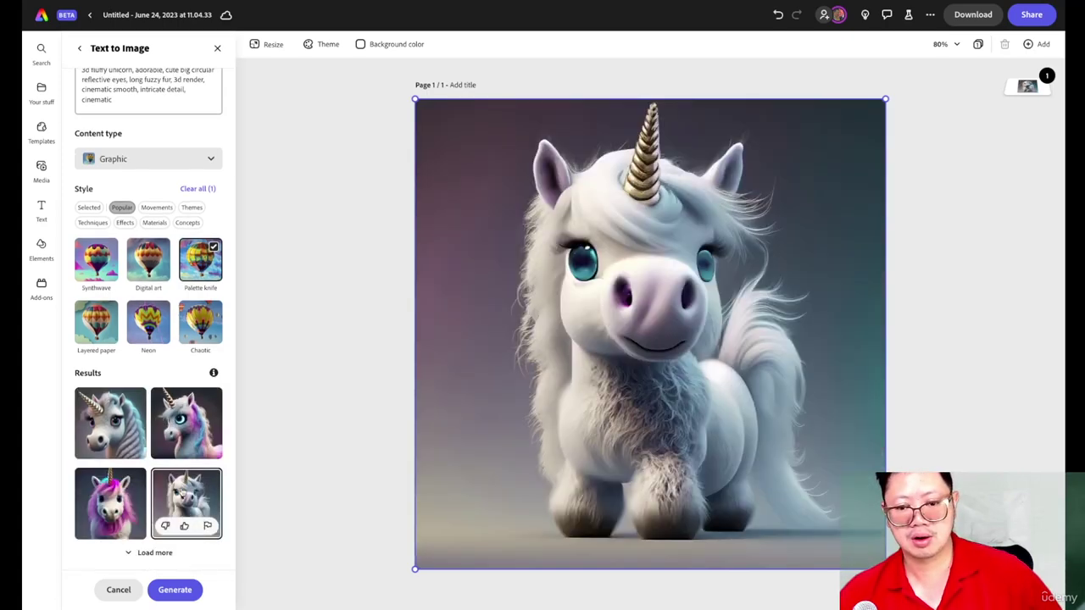
click(115, 502)
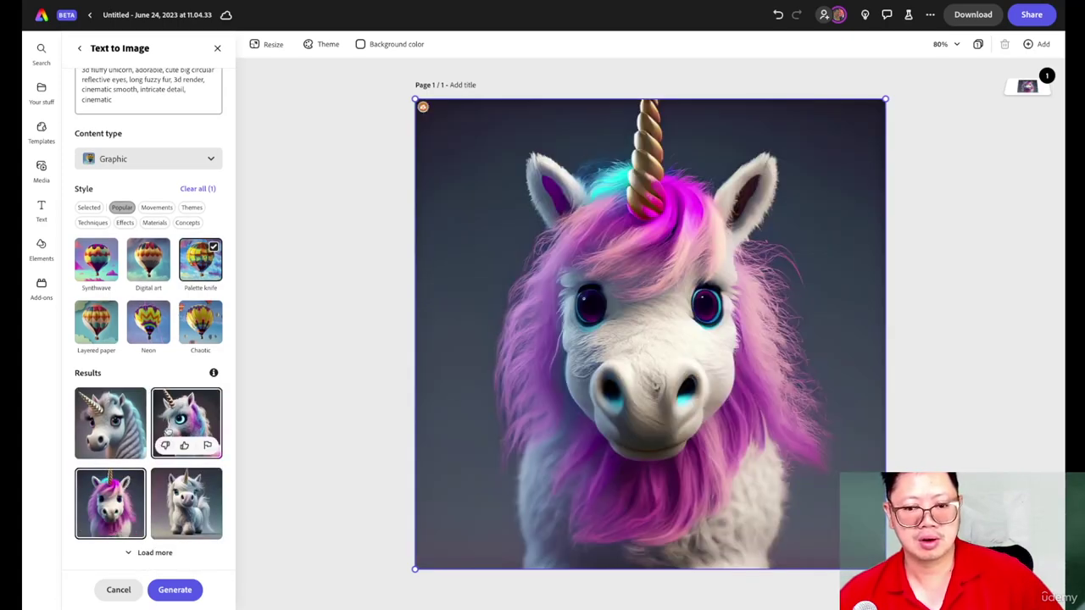
click(168, 432)
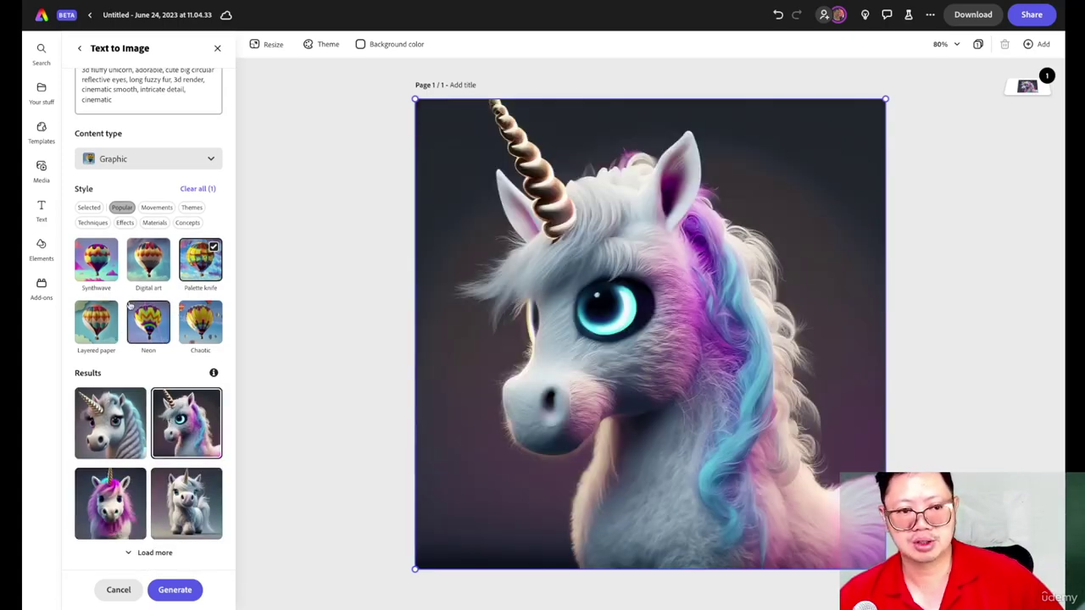
scroll(161, 280, up, 1)
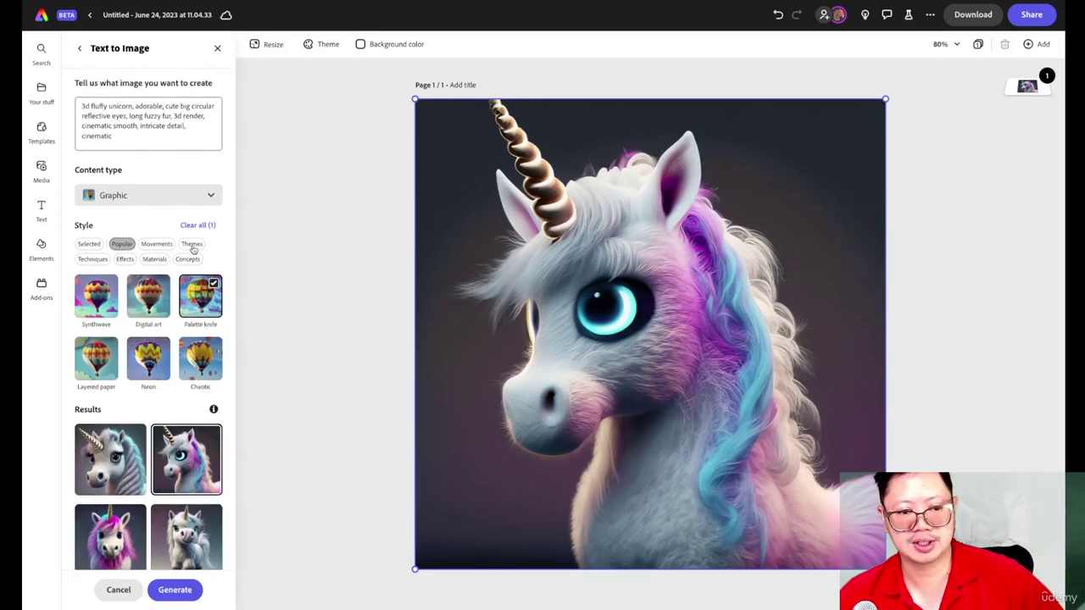
click(197, 225)
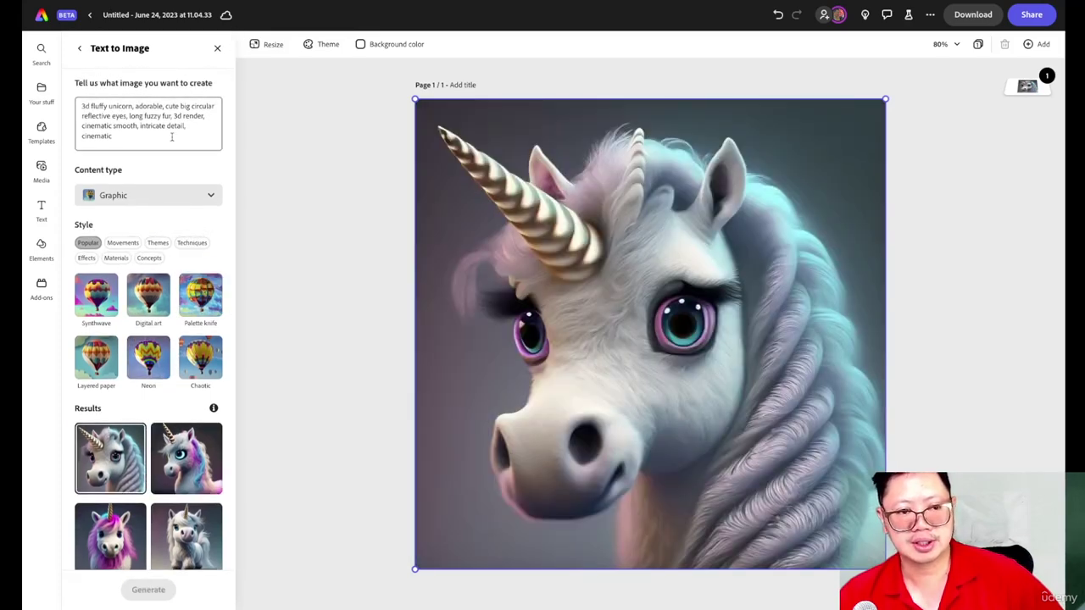
Change the prompt to a french bull dog puppy, generate, and place the first puppy result.
click(136, 109)
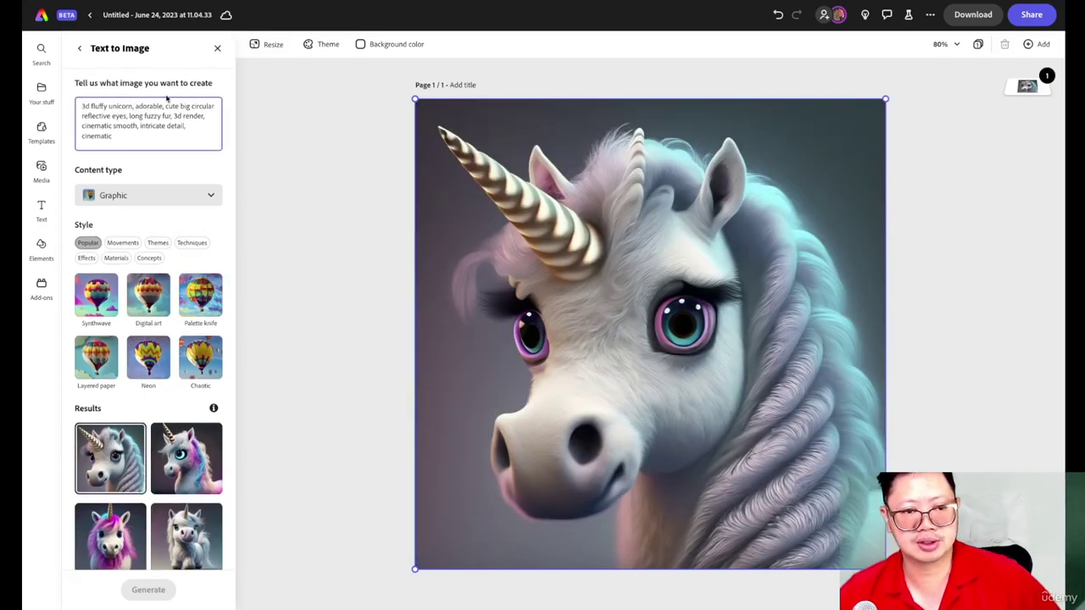
key(BackSpace)
key(BackSpace)
key(BackSpace)
key(BackSpace)
key(BackSpace)
key(BackSpace)
key(BackSpace)
key(BackSpace)
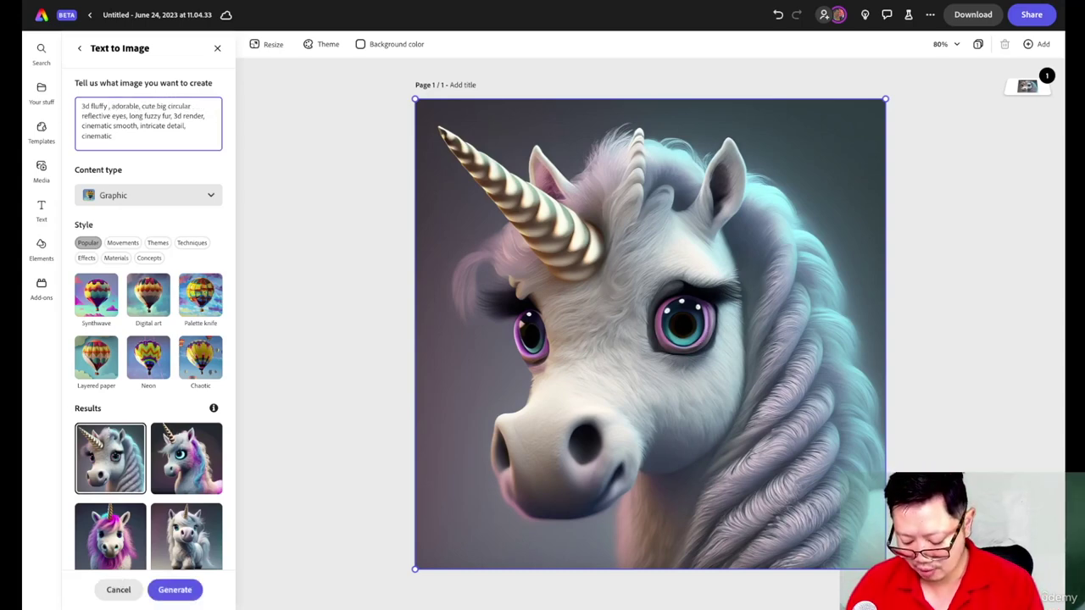
text(french b)
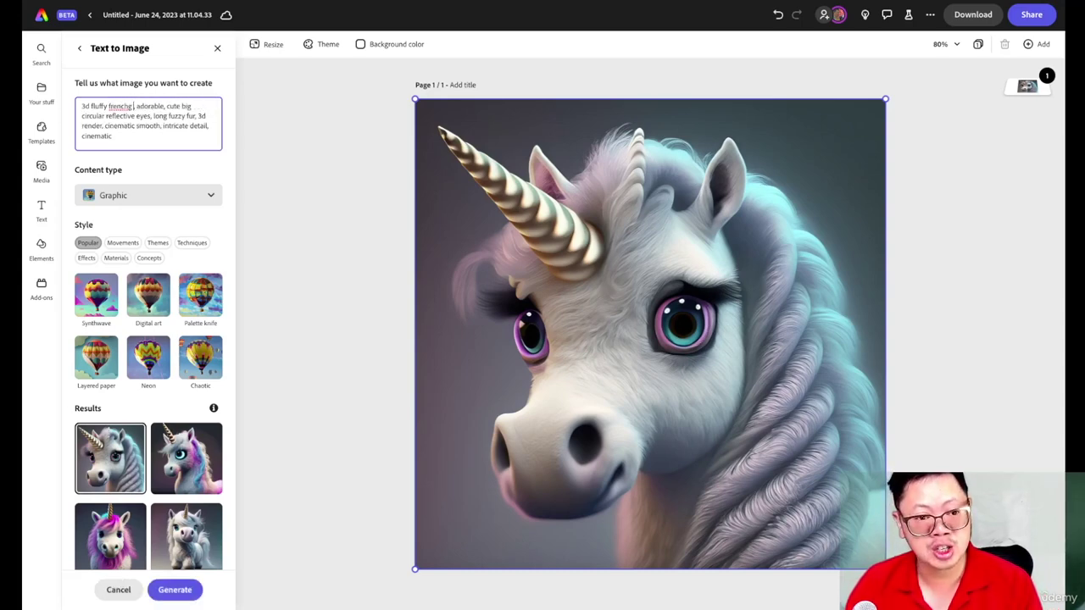
text(ull dog pup)
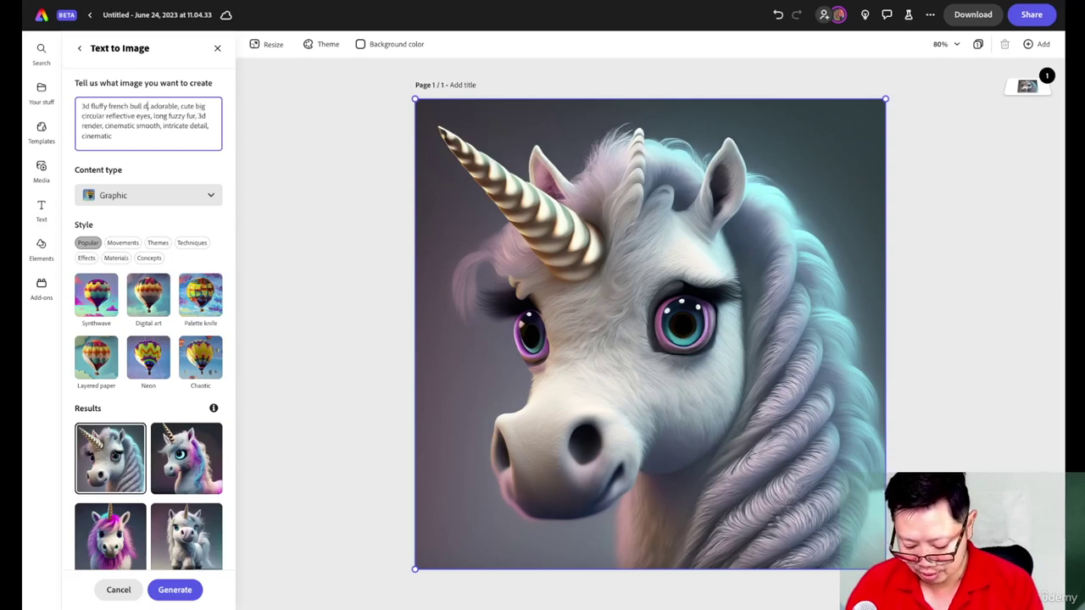
text(py,)
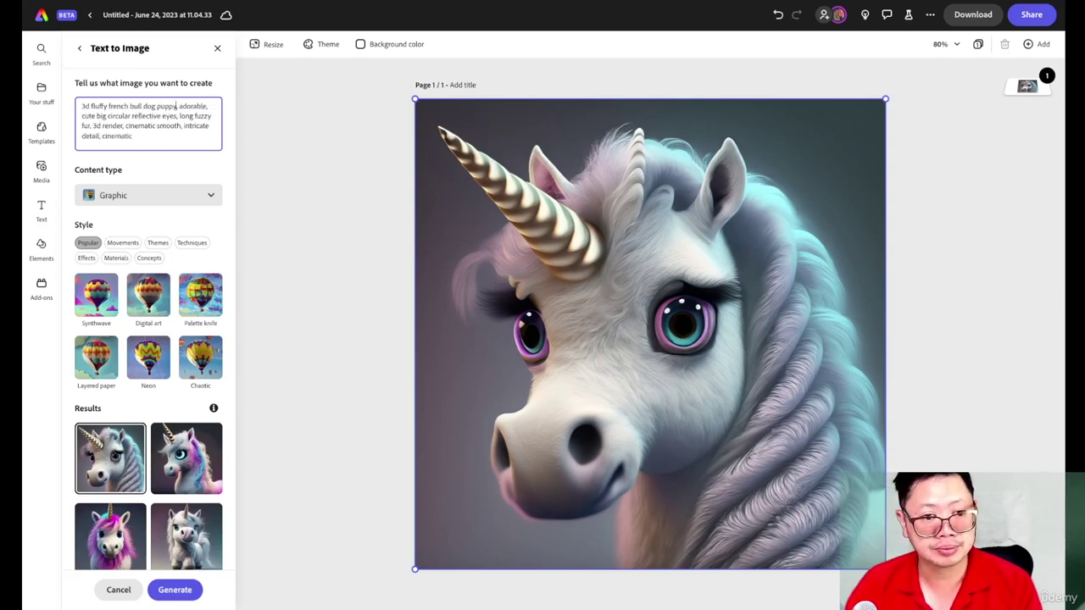
key(Return)
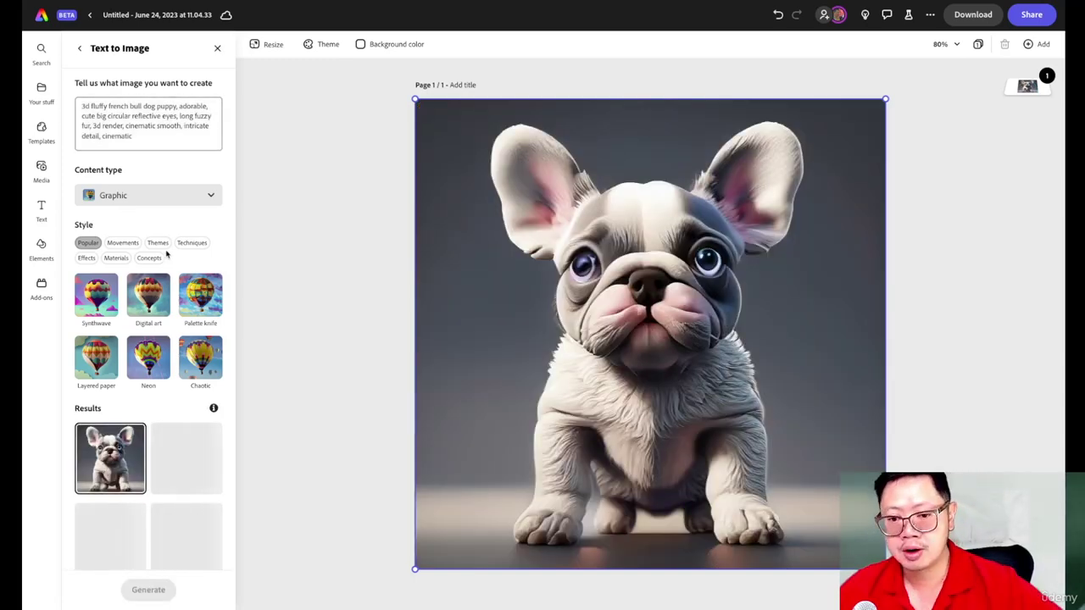
scroll(195, 348, down, 1)
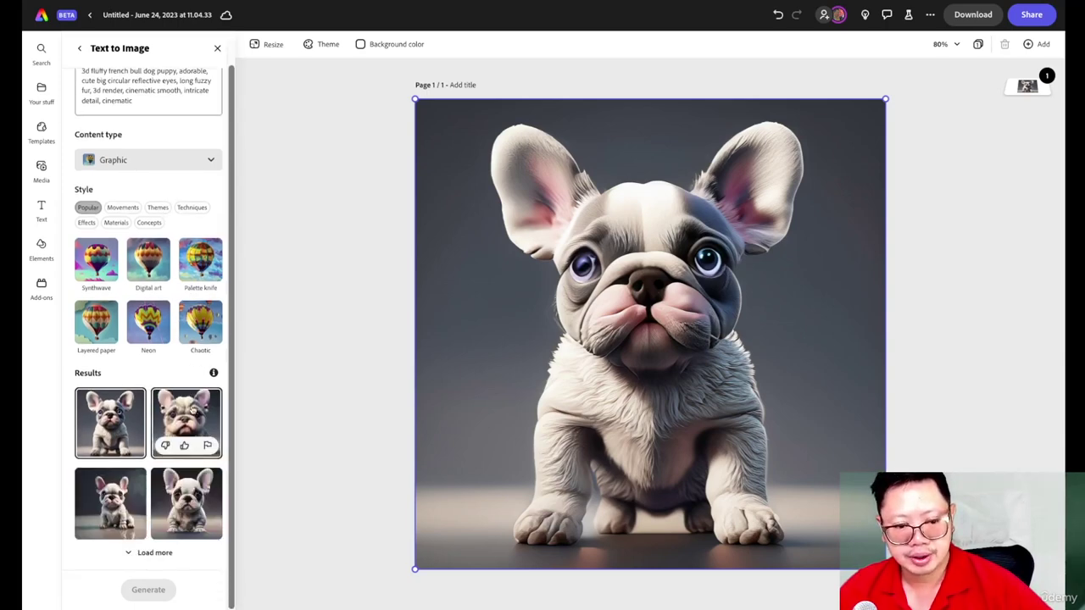
click(193, 411)
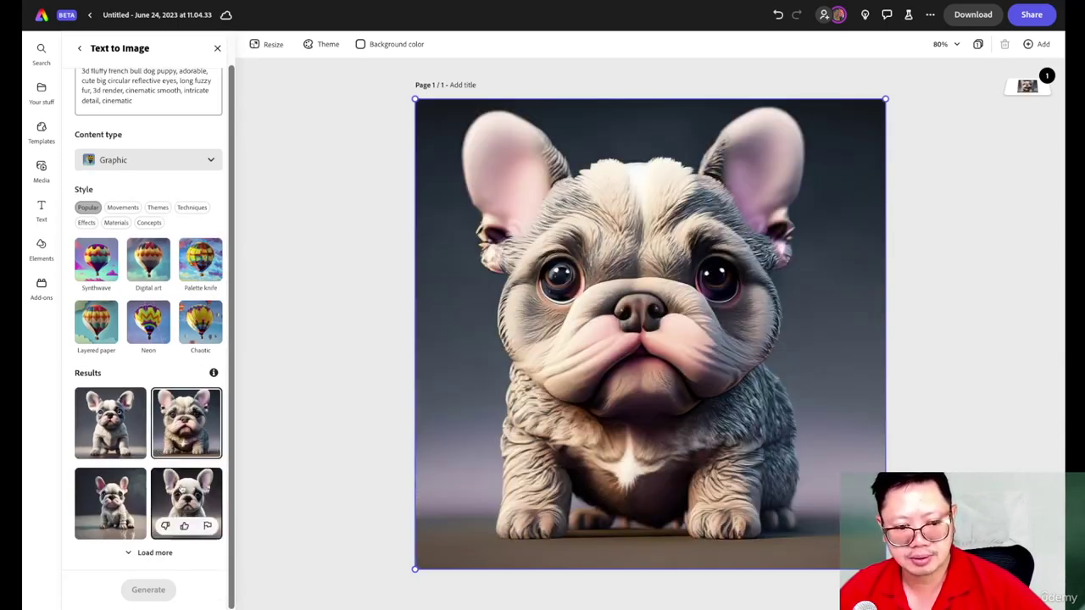
click(182, 490)
click(110, 420)
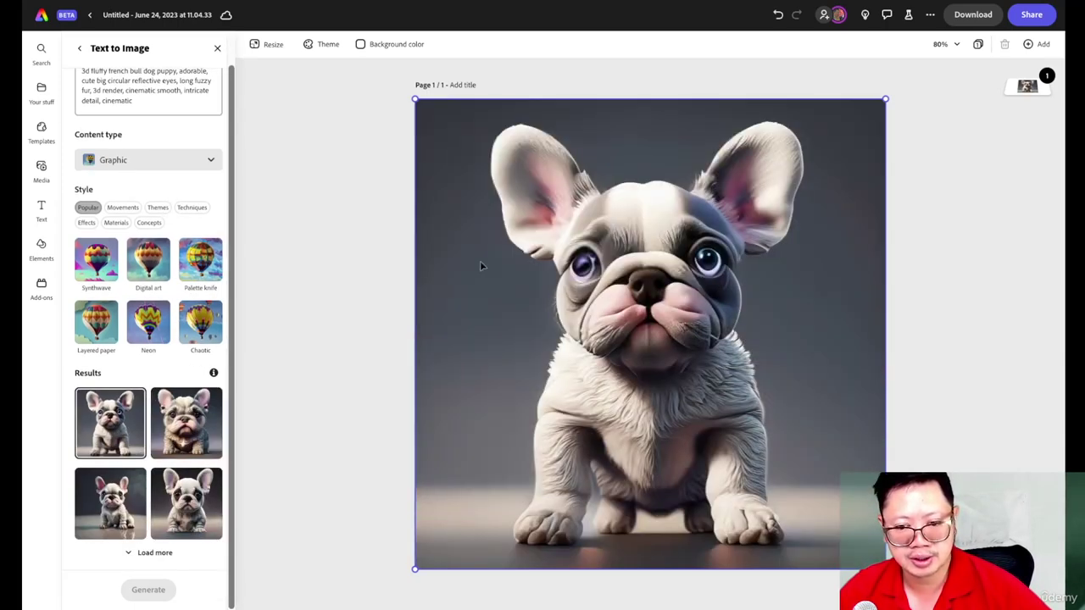
Download the canvas as a JPG and save it to Downloads.
click(973, 14)
click(950, 113)
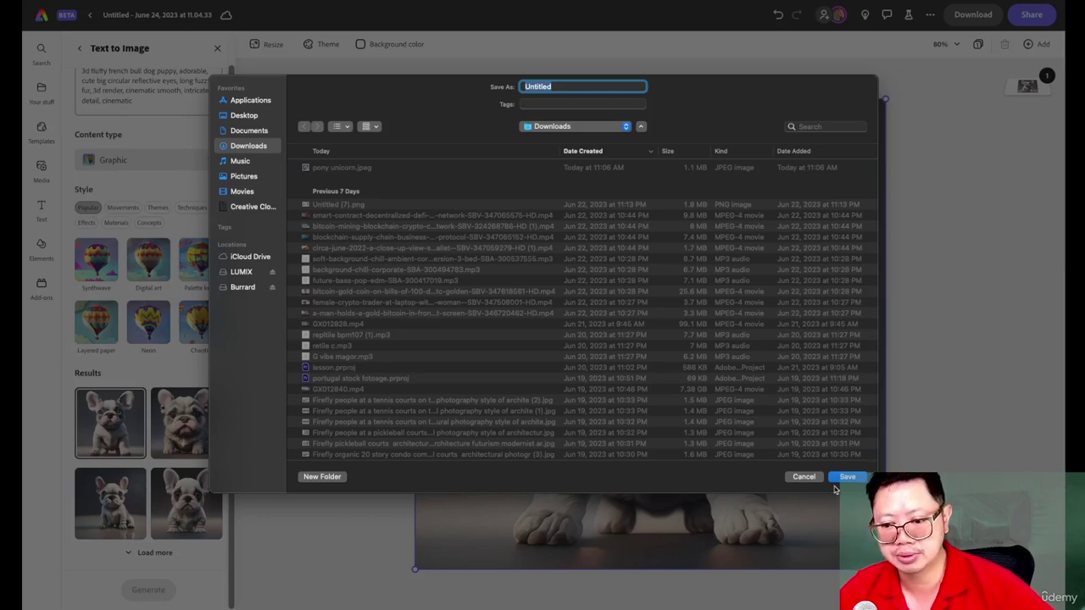
click(846, 477)
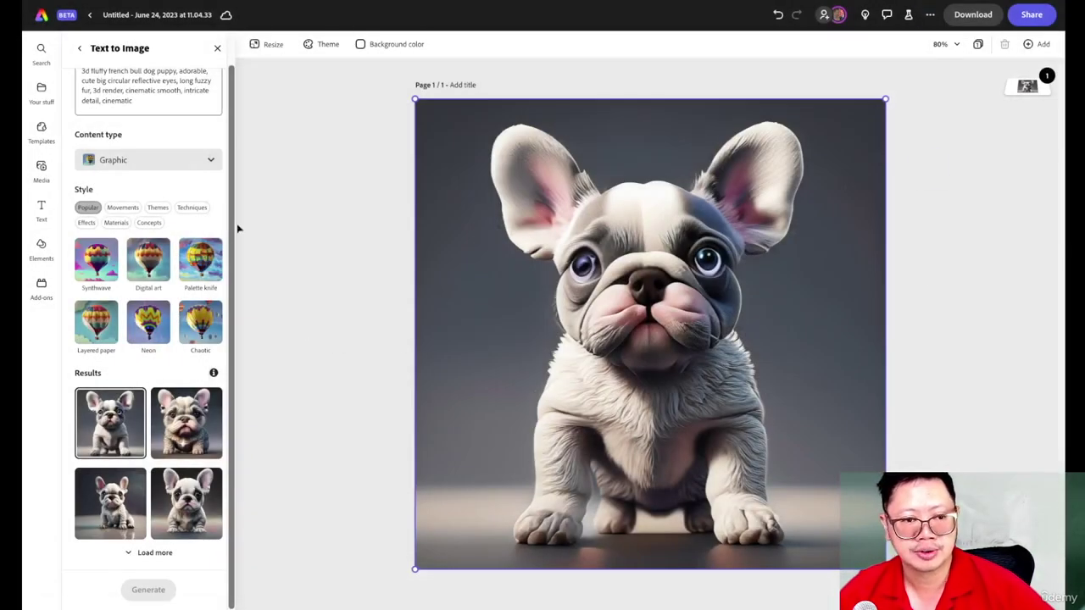
scroll(186, 191, up, 1)
Replace 'fluffy french bull dog' in the prompt with 'pretty athletic woman' and generate new images.
click(121, 106)
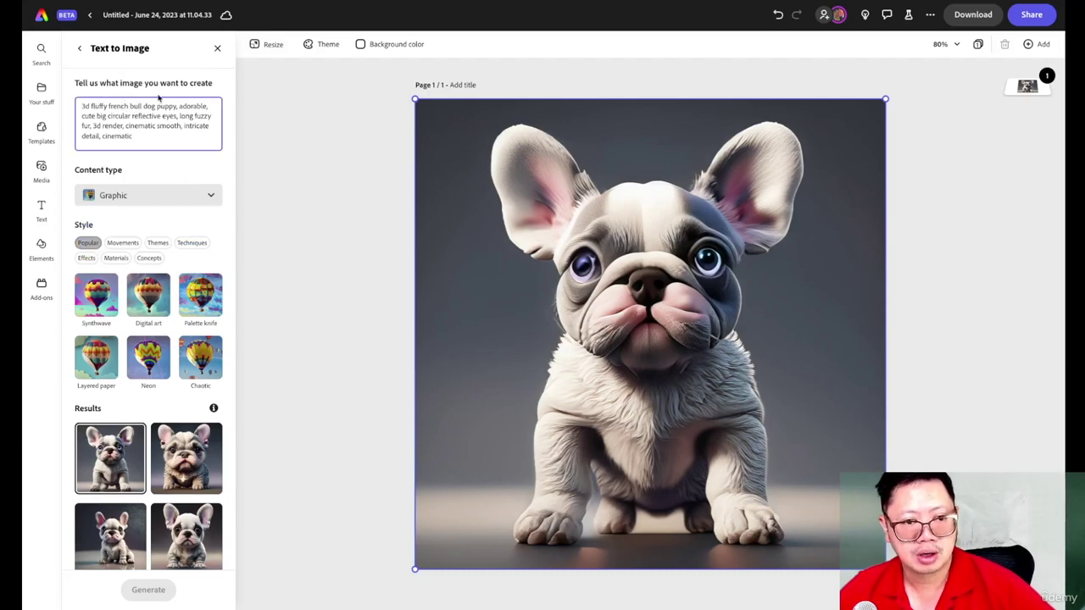
key(BackSpace)
key(BackSpace)
key(BackSpace)
key(BackSpace)
key(BackSpace)
key(BackSpace)
key(BackSpace)
key(BackSpace)
key(BackSpace)
key(BackSpace)
key(BackSpace)
key(BackSpace)
key(BackSpace)
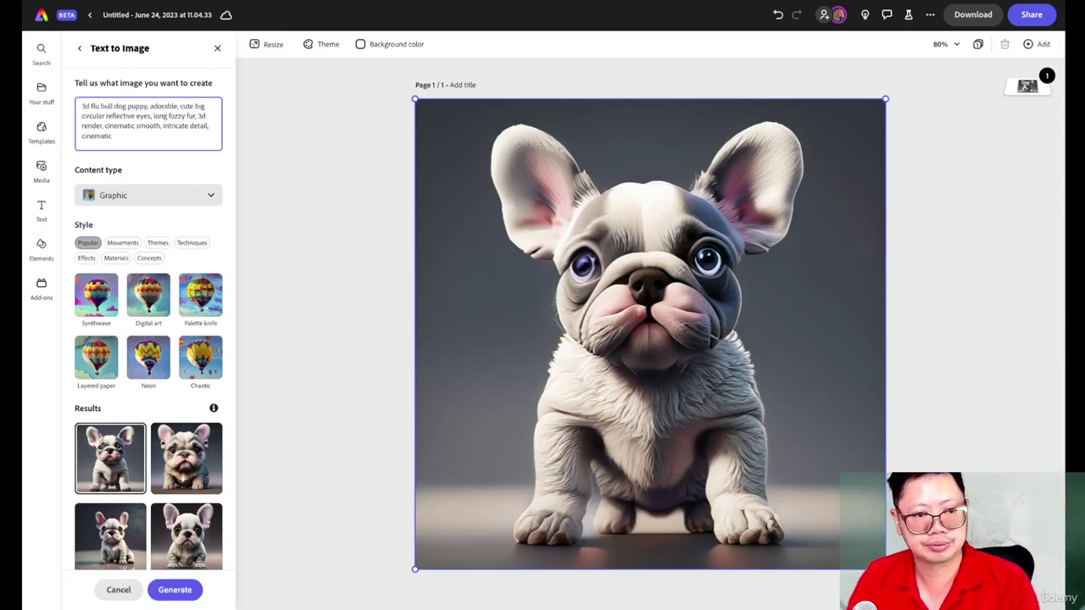
text(pretty ath)
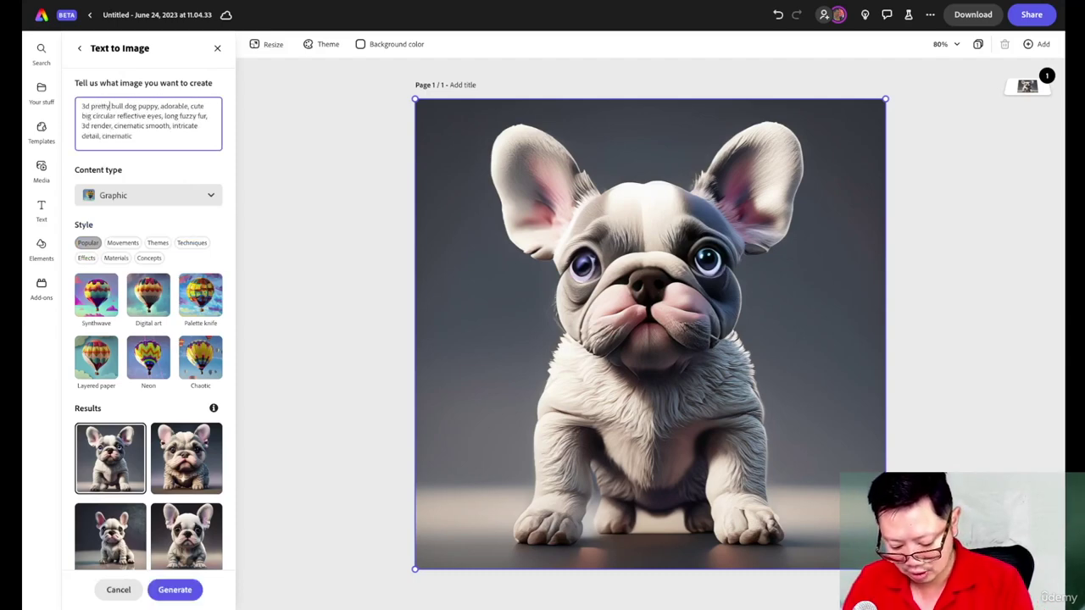
text(letic)
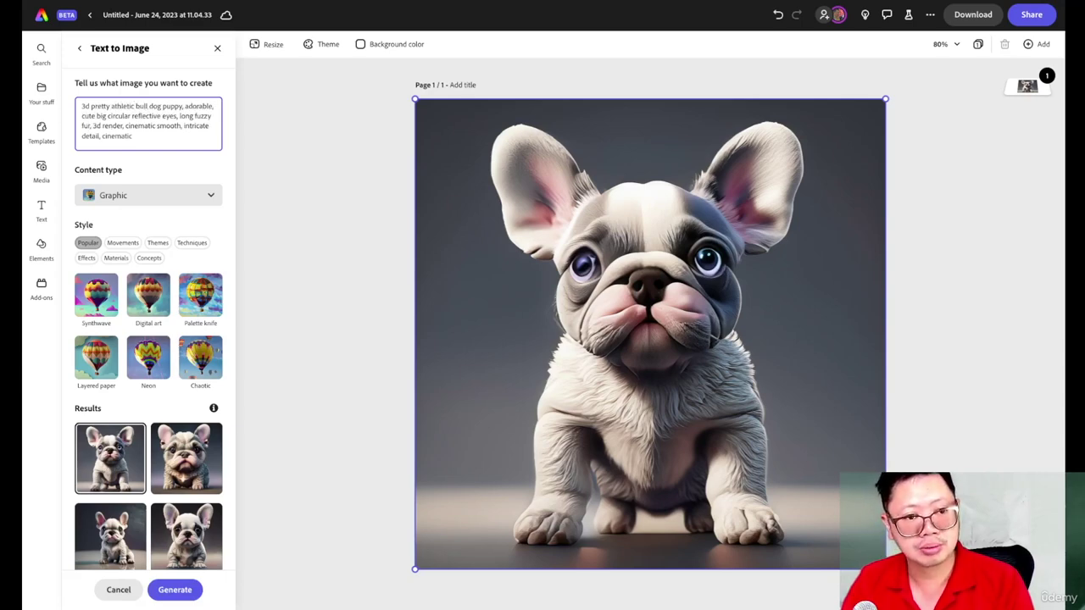
text( woman)
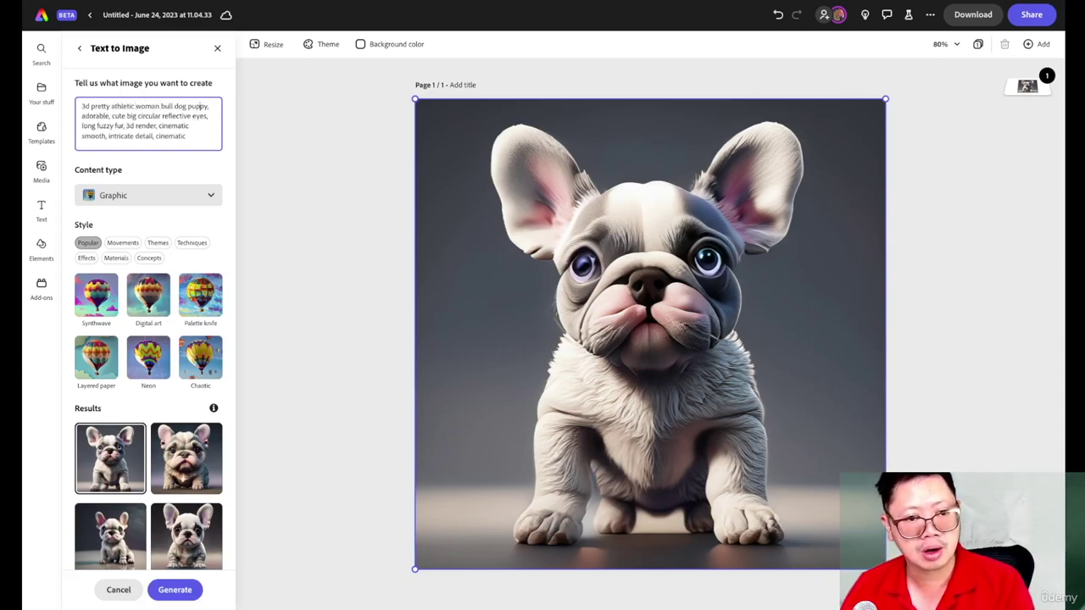
key(BackSpace)
key(BackSpace)
key(BackSpace)
key(BackSpace)
key(BackSpace)
key(BackSpace)
key(BackSpace)
key(BackSpace)
key(BackSpace)
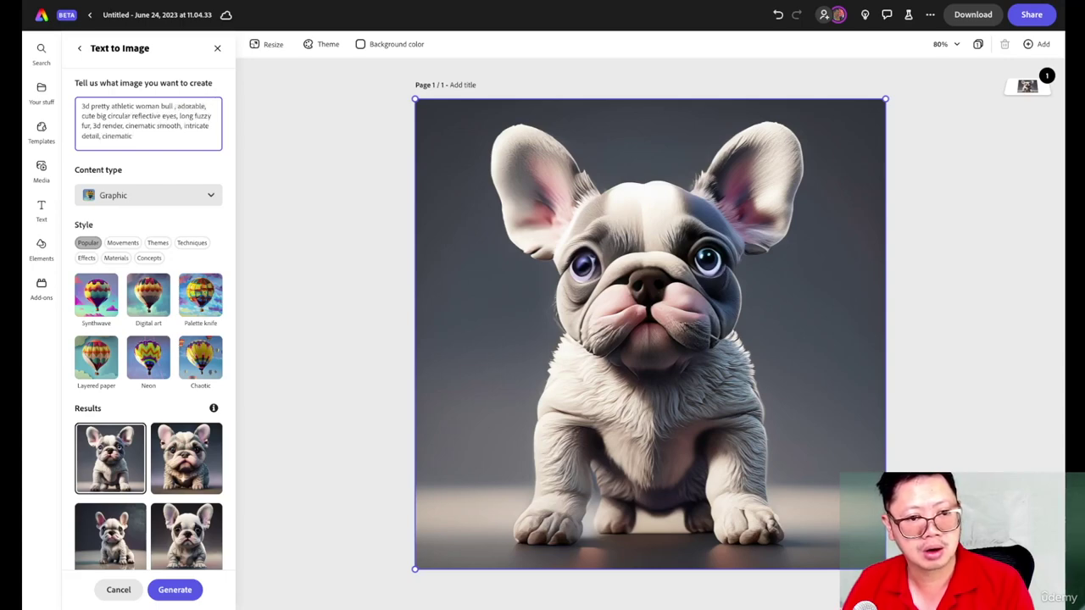
key(Return)
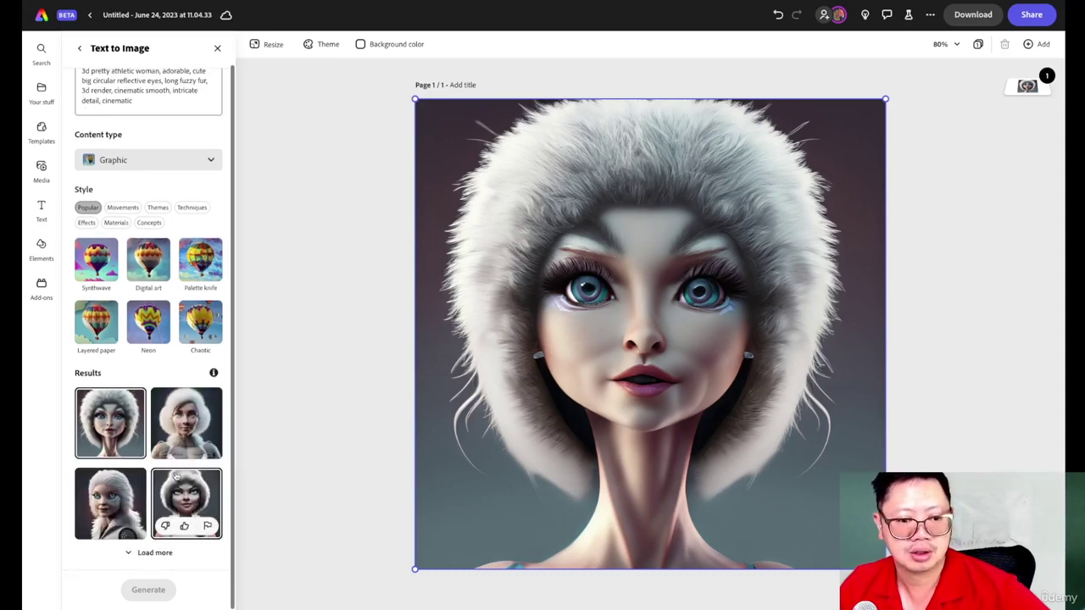
Preview the fur-clad woman results, load four more, then place the white-haired woman.
click(185, 444)
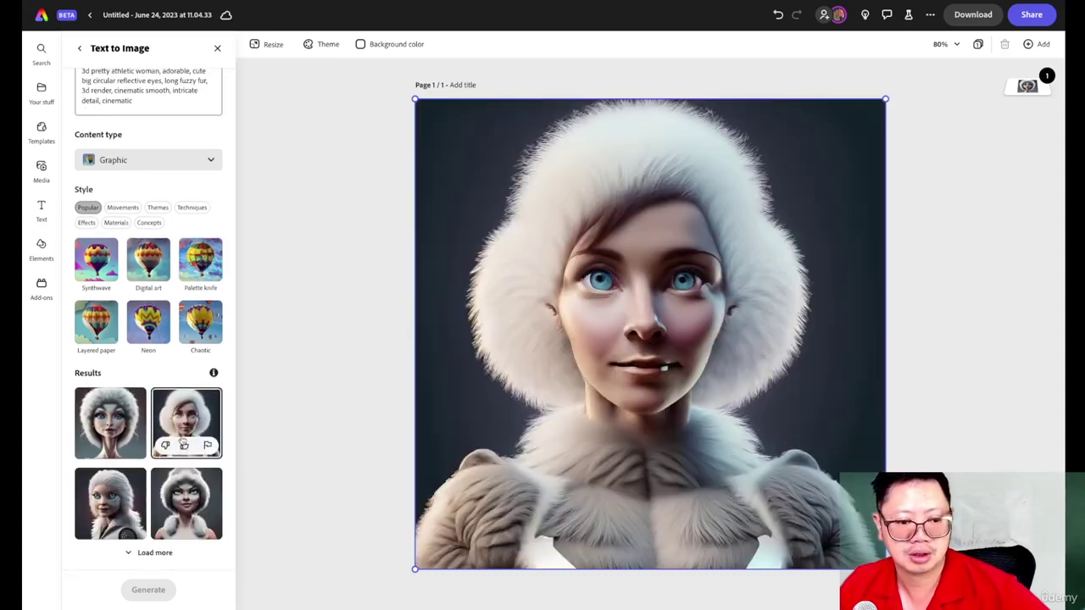
click(181, 485)
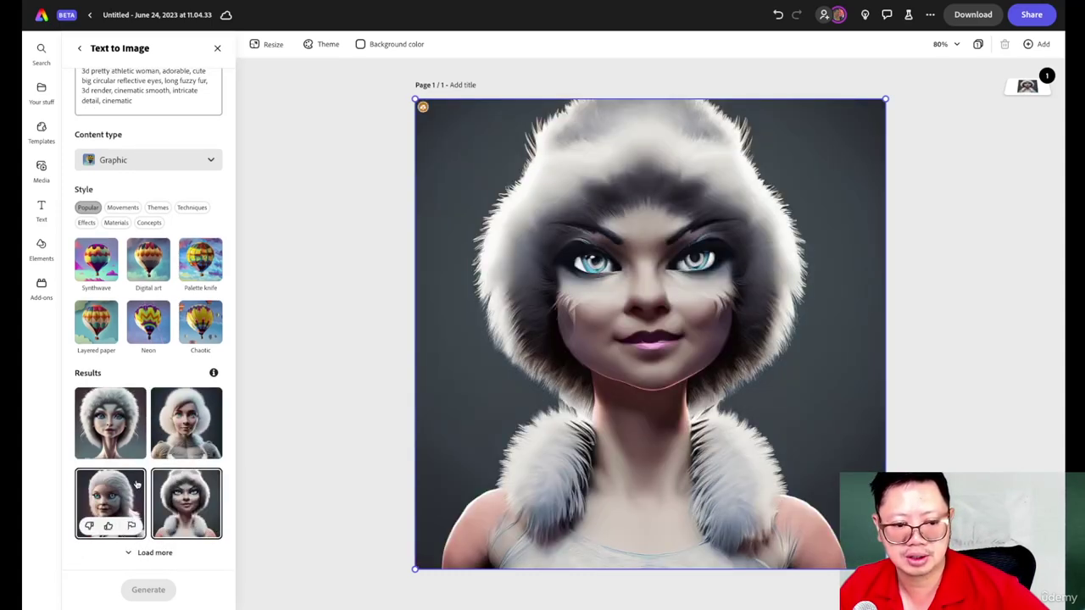
click(135, 484)
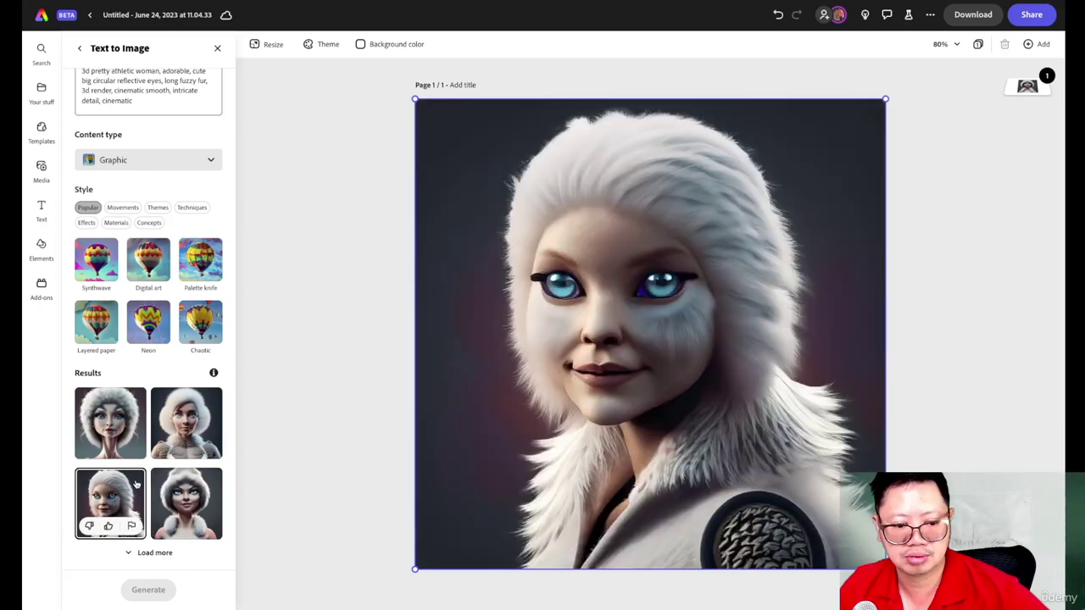
click(148, 553)
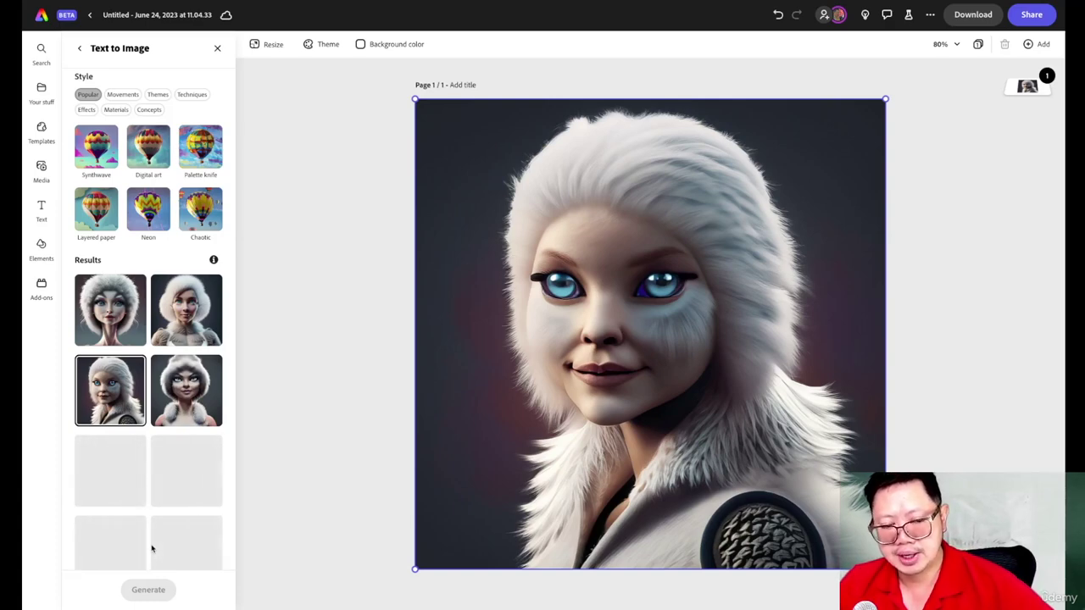
scroll(151, 549, down, 1)
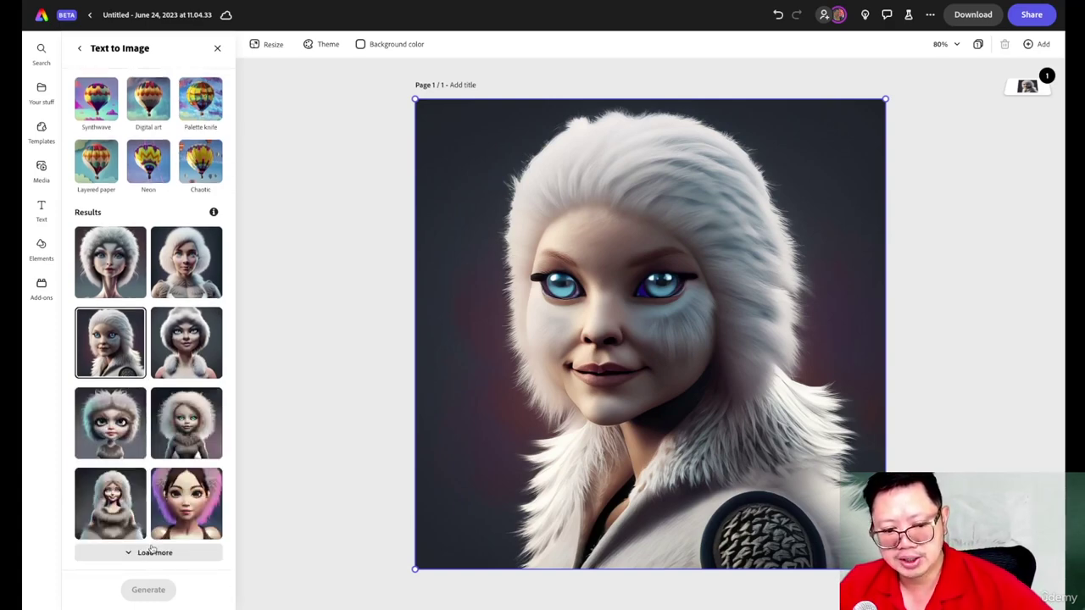
click(174, 504)
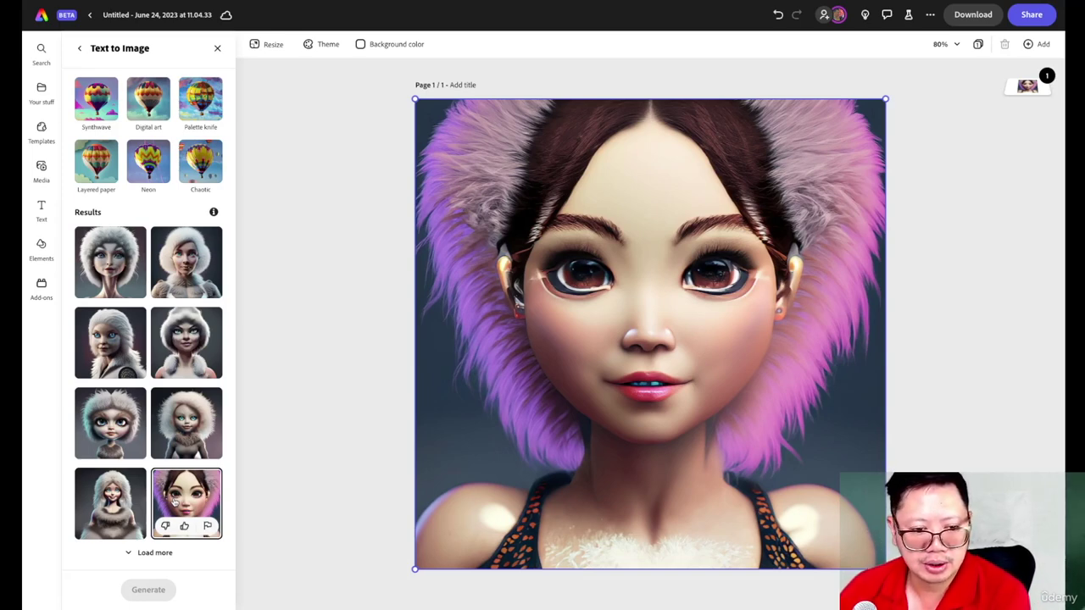
click(176, 428)
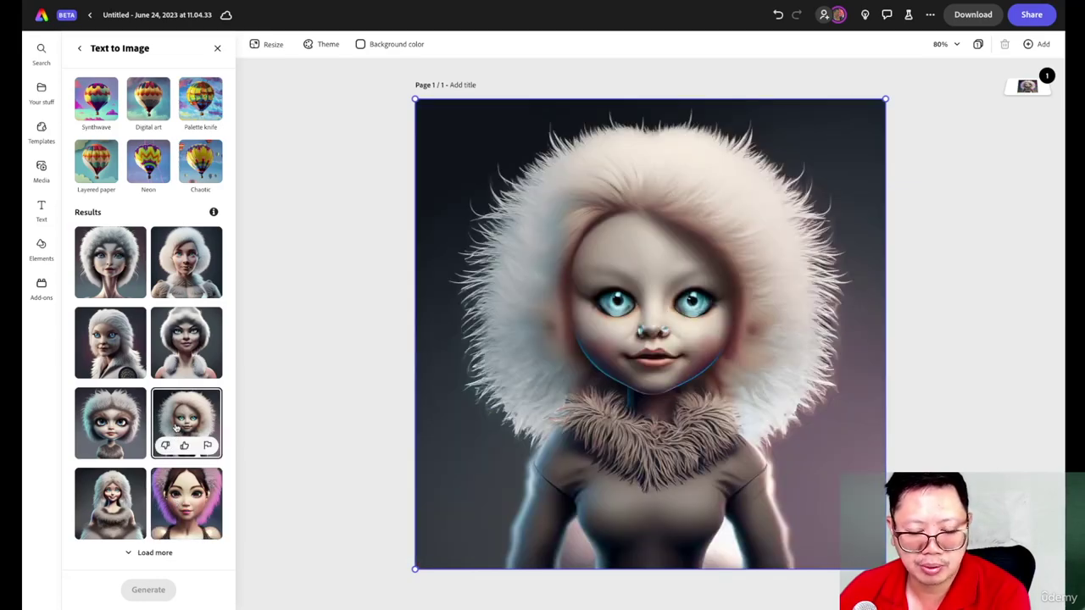
click(136, 420)
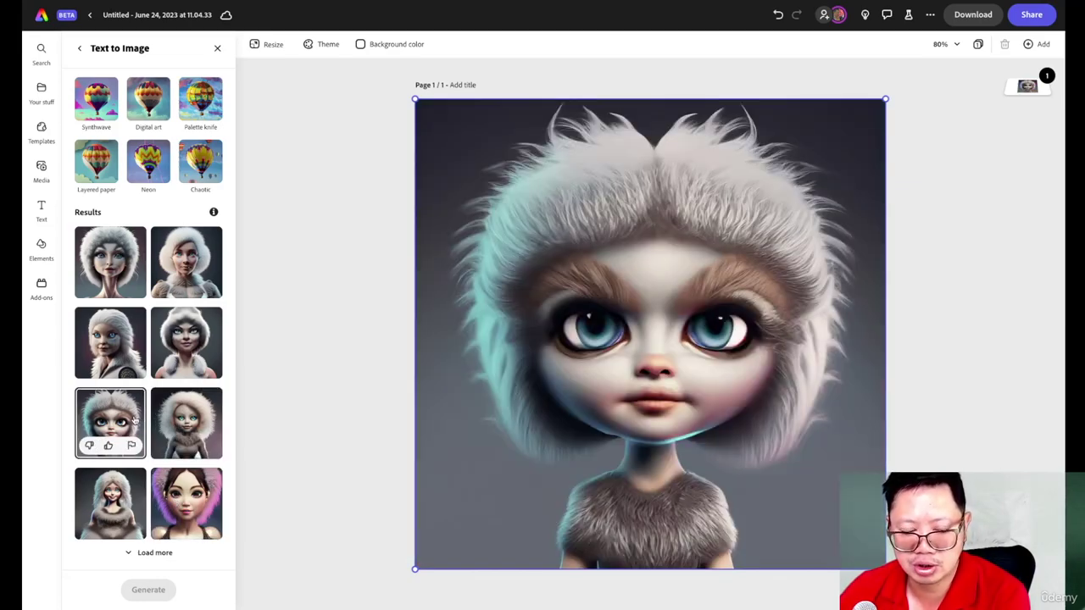
click(117, 345)
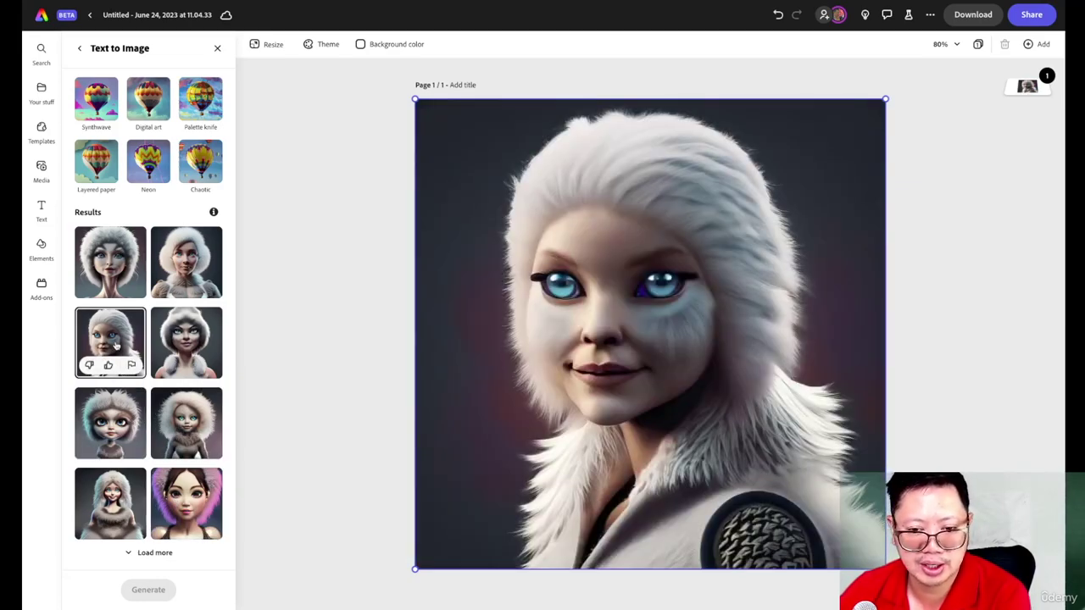
Submit 'Great for inspiration' feedback on the first portrait, then return to its image options.
scroll(116, 345, up, 1)
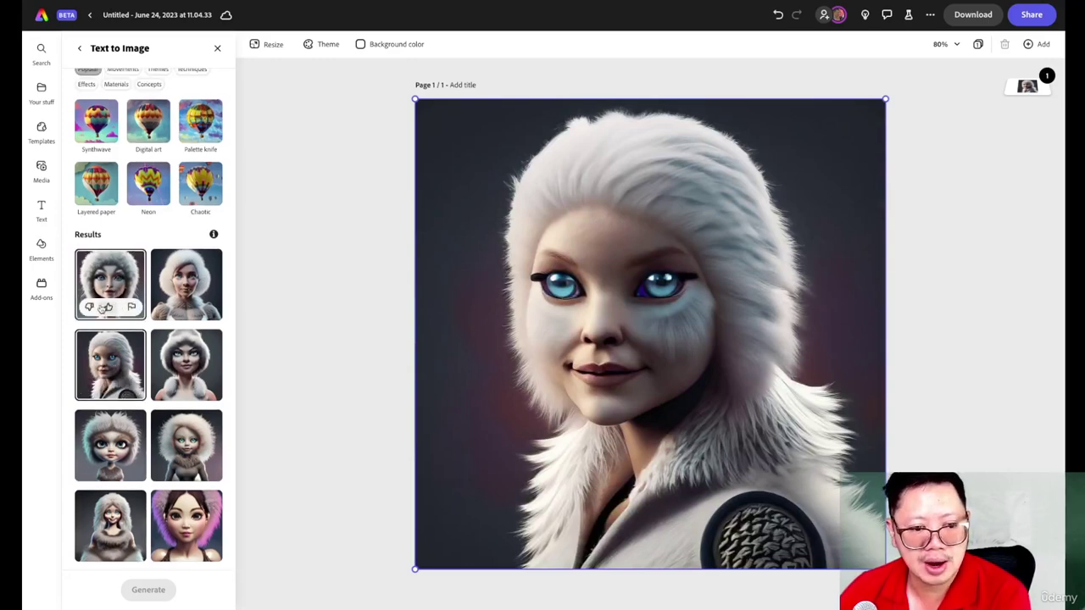
click(108, 308)
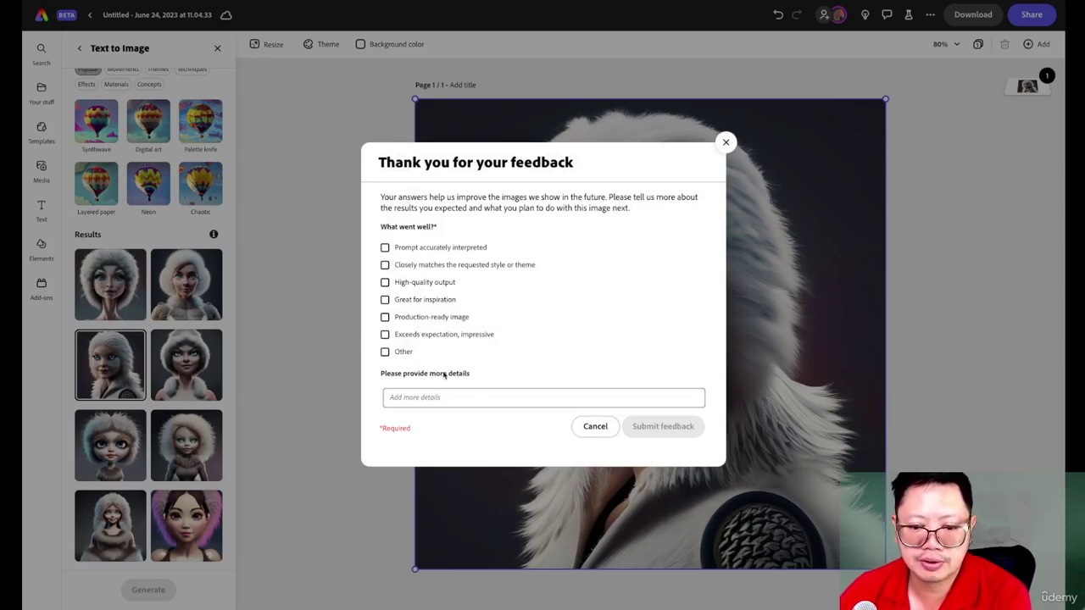
click(399, 300)
click(649, 427)
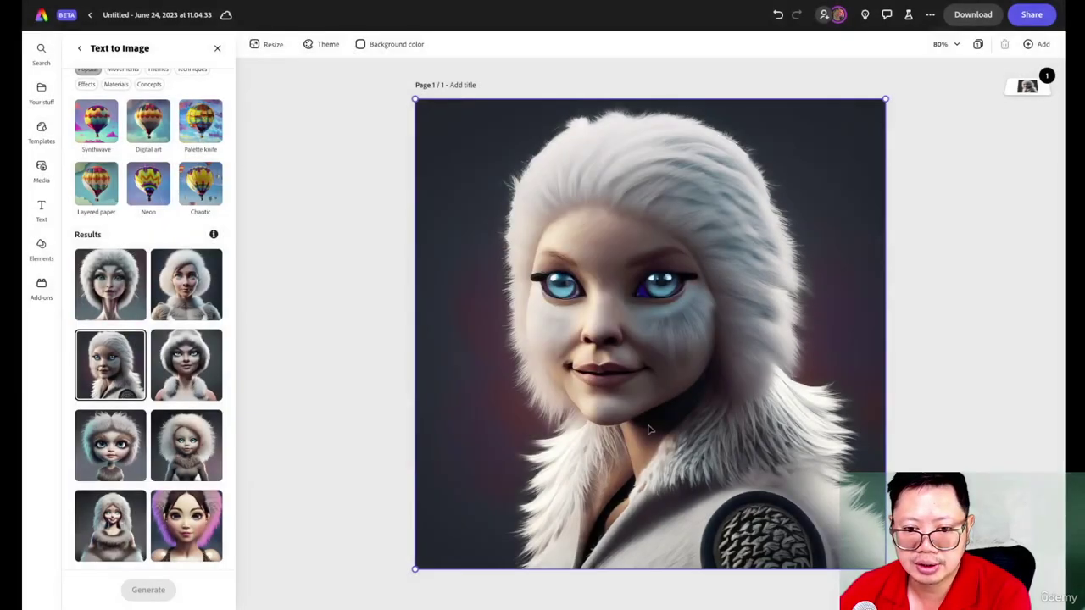
scroll(147, 178, up, 3)
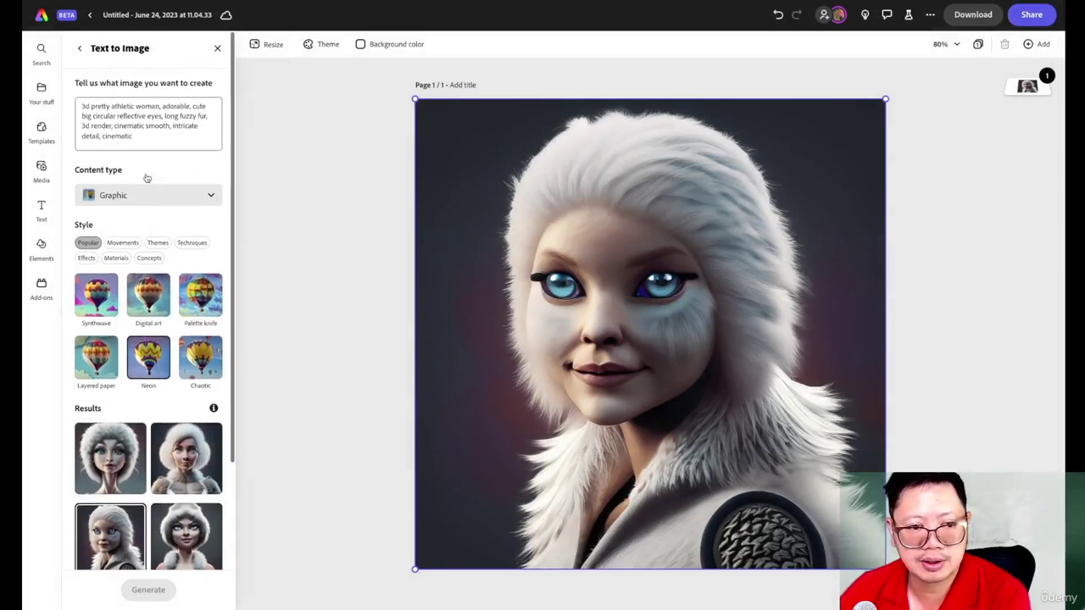
click(79, 49)
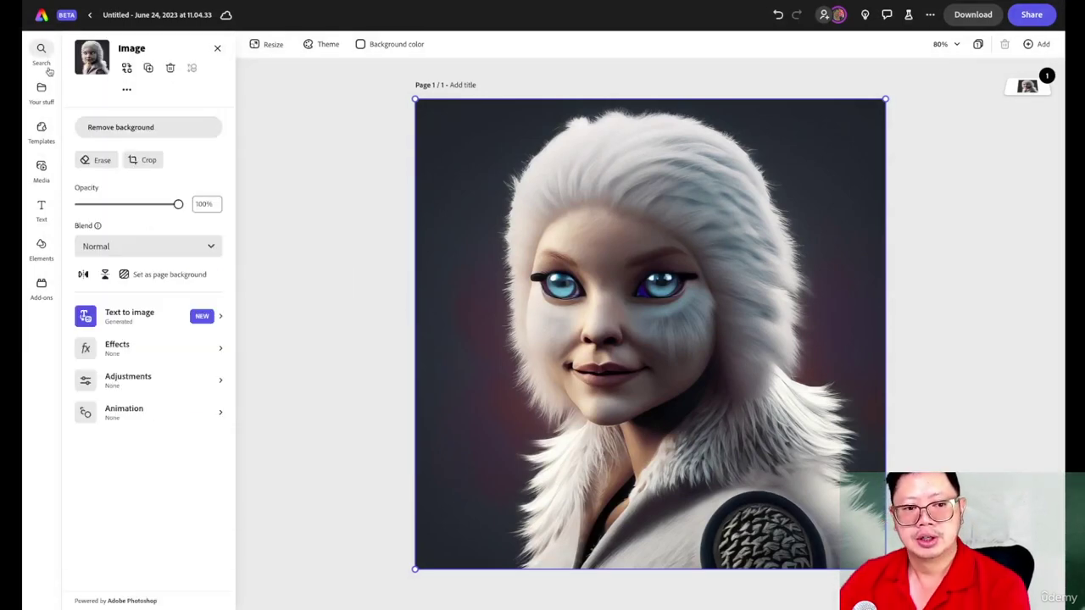
mouse_move(48, 71)
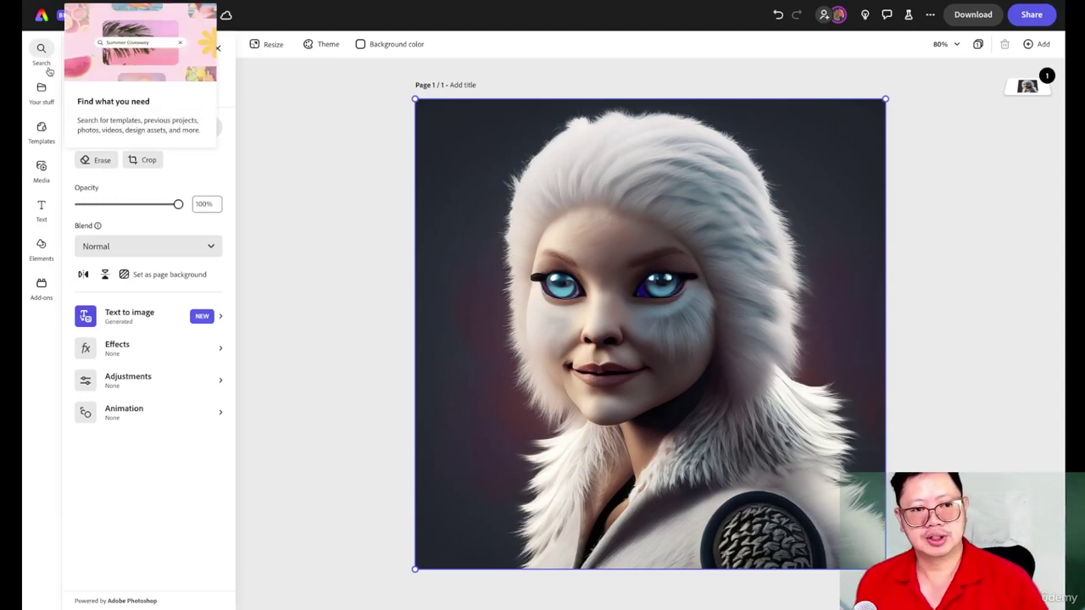
click(313, 95)
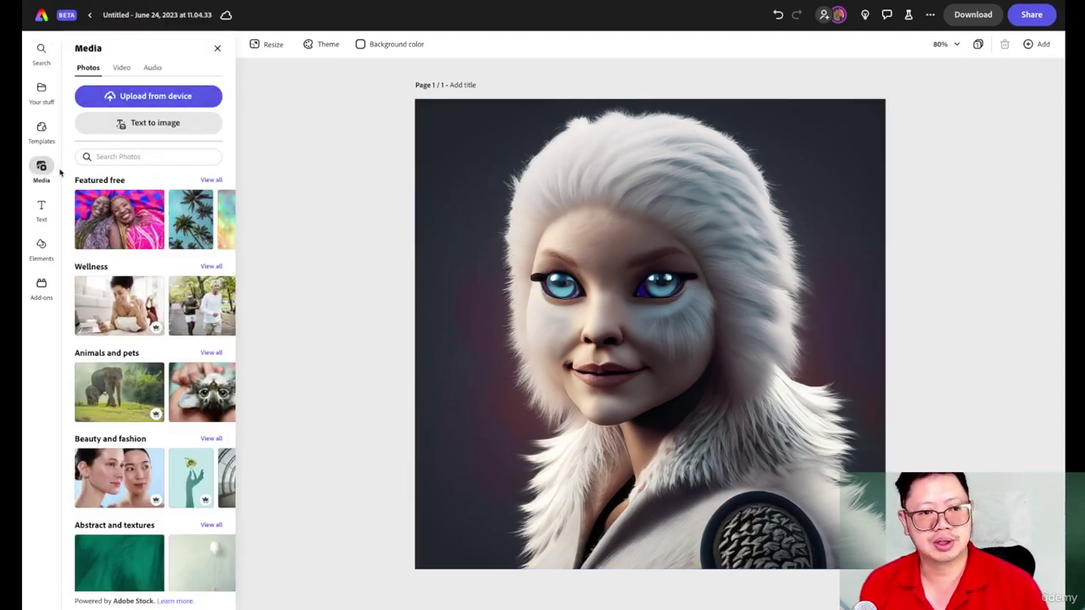
click(41, 131)
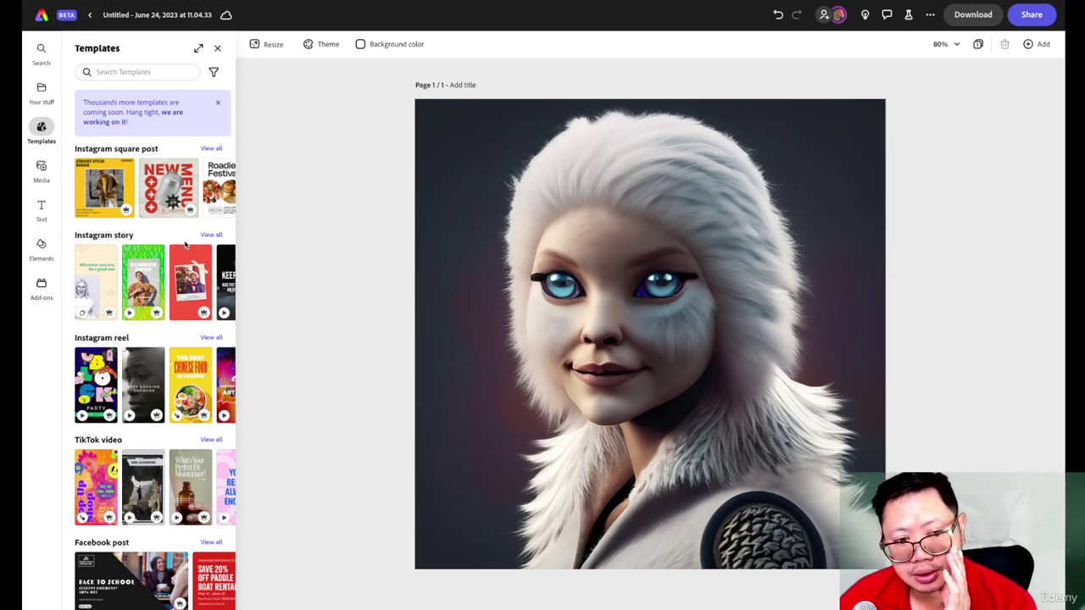
scroll(183, 267, down, 2)
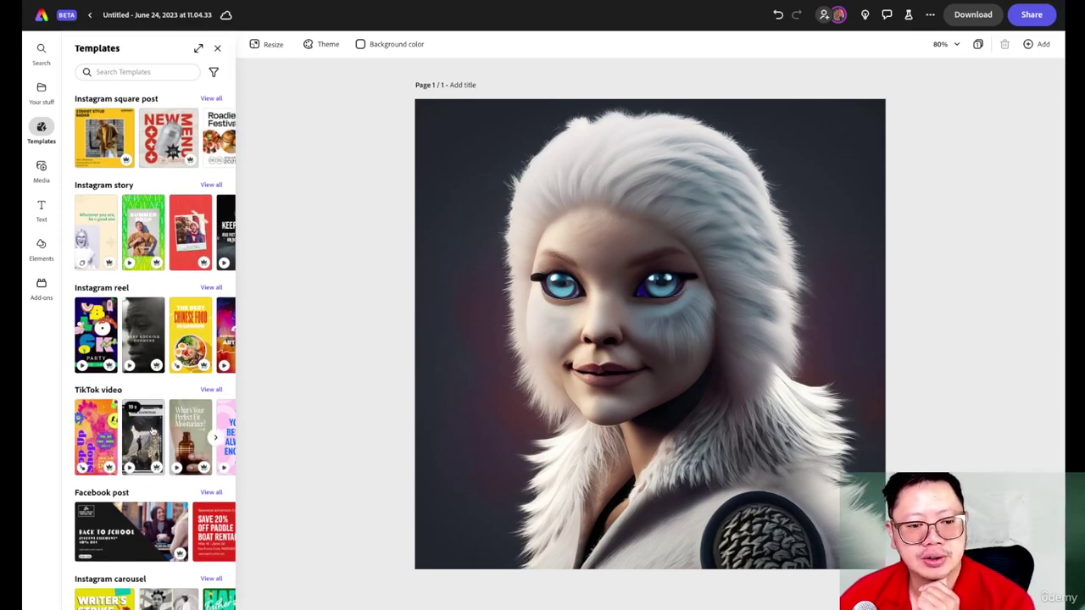
scroll(150, 417, up, 1)
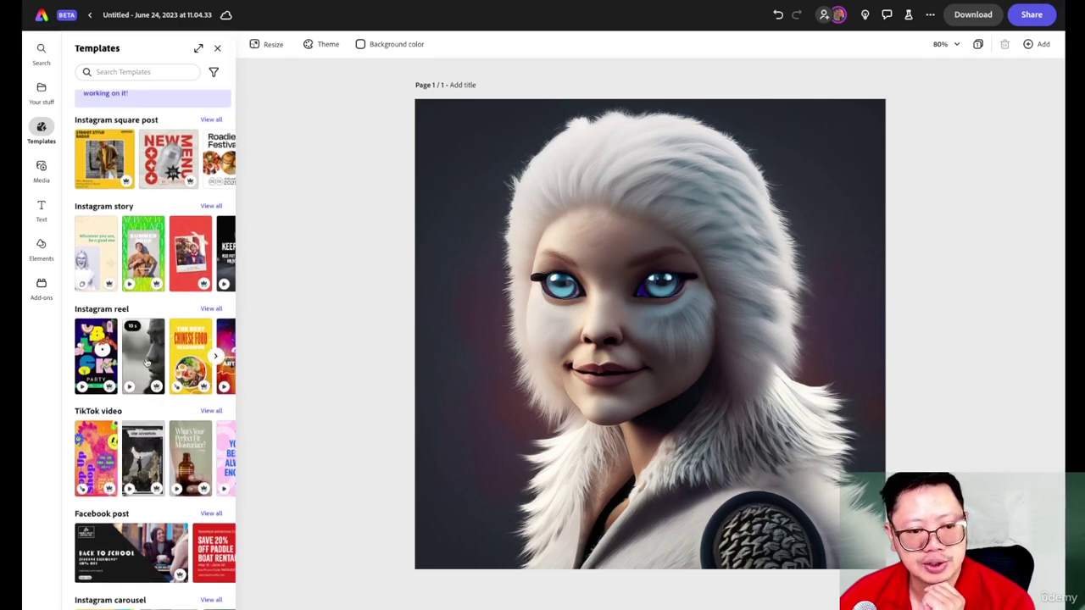
scroll(141, 362, right, 3)
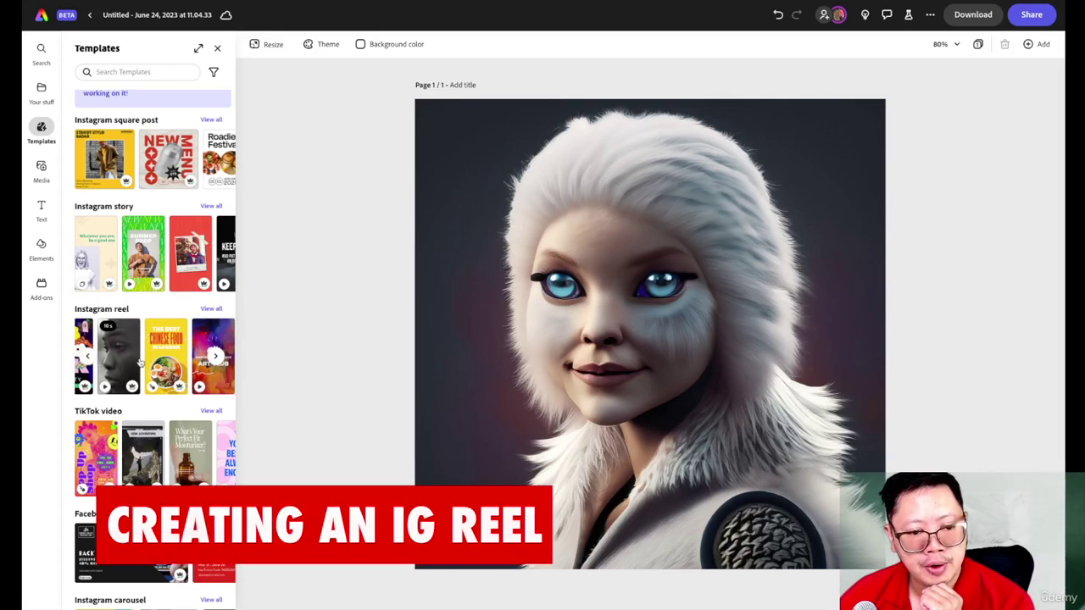
scroll(141, 362, right, 3)
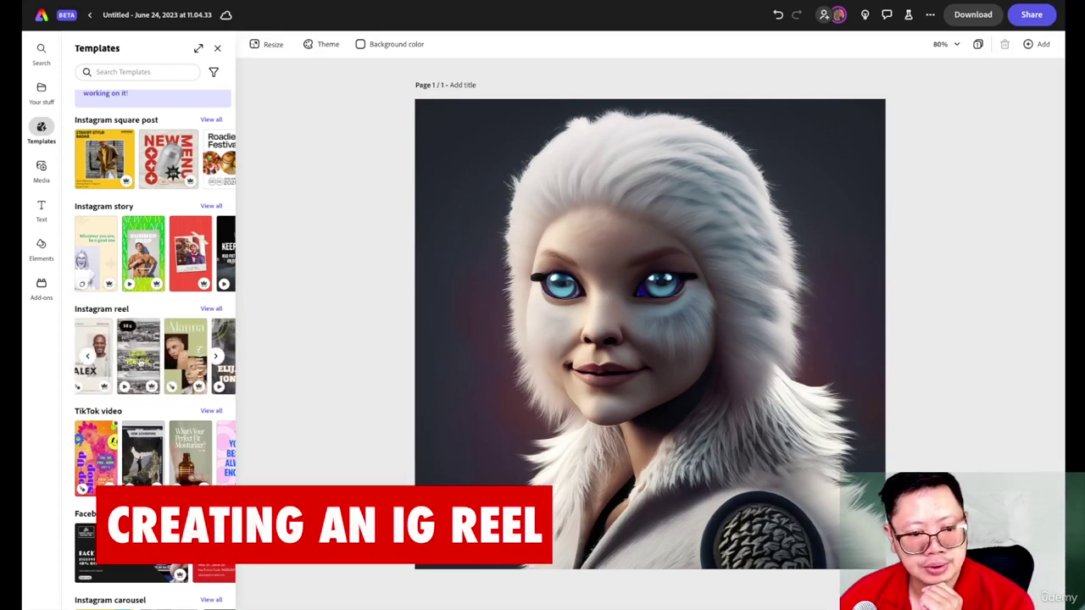
Open the yellow LISBON, PORTUGAL reel template and delete its top grayscale city video.
click(141, 362)
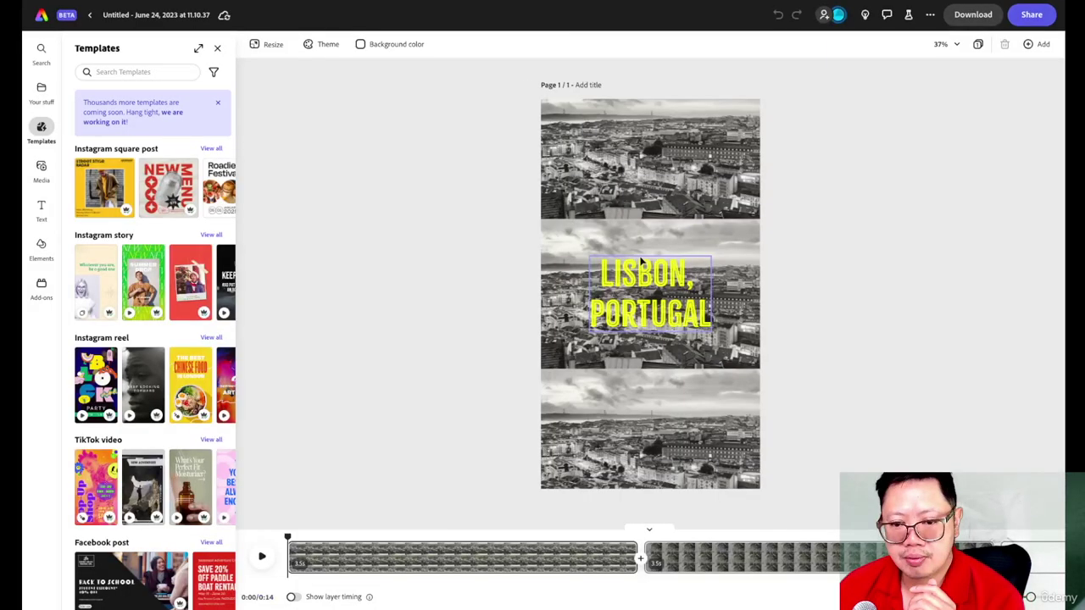
click(610, 190)
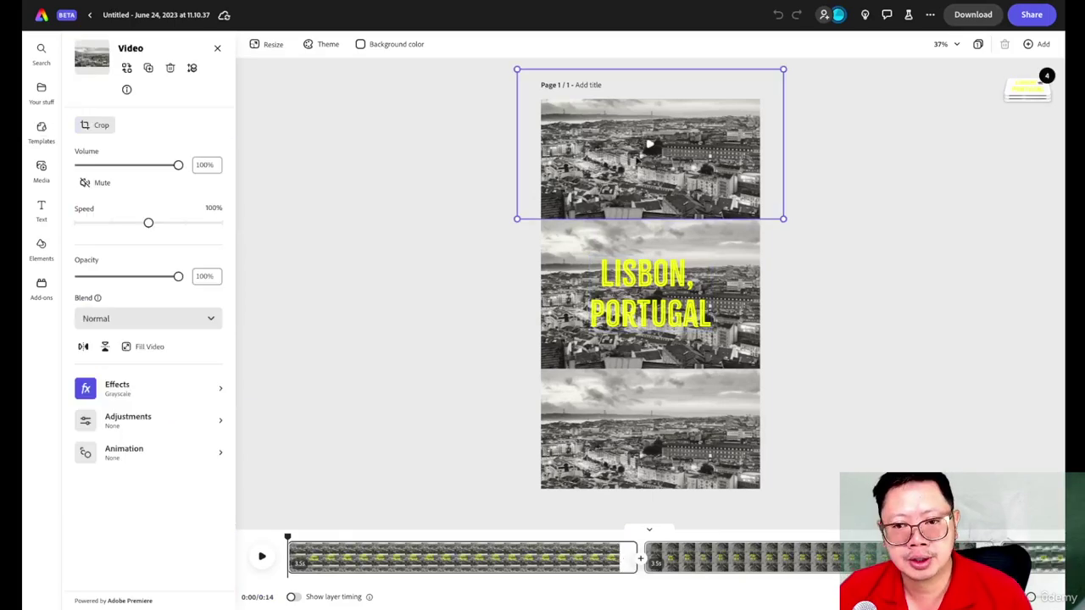
click(649, 144)
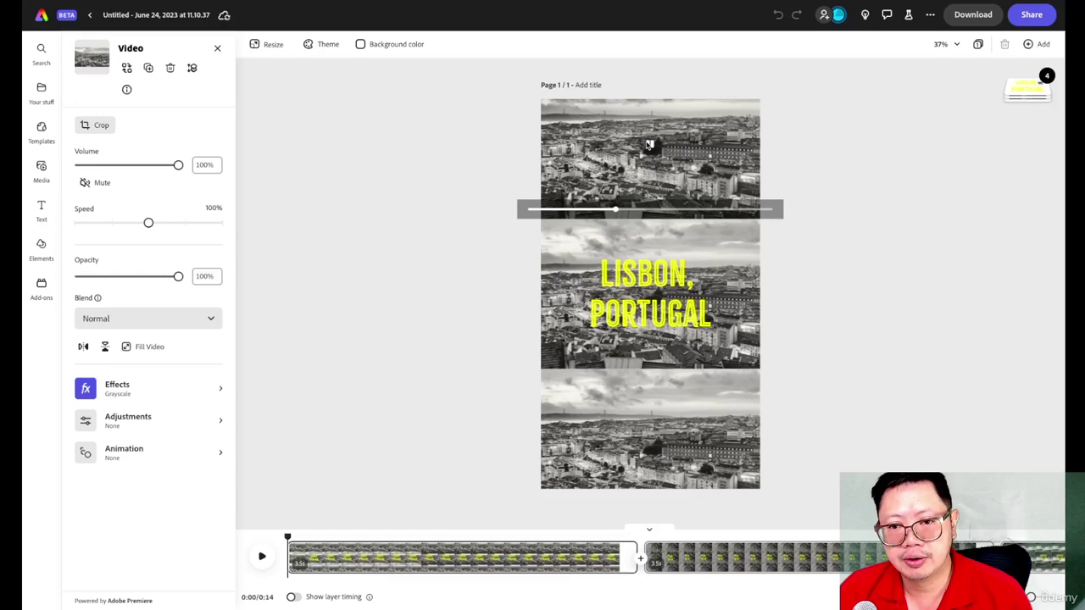
click(650, 145)
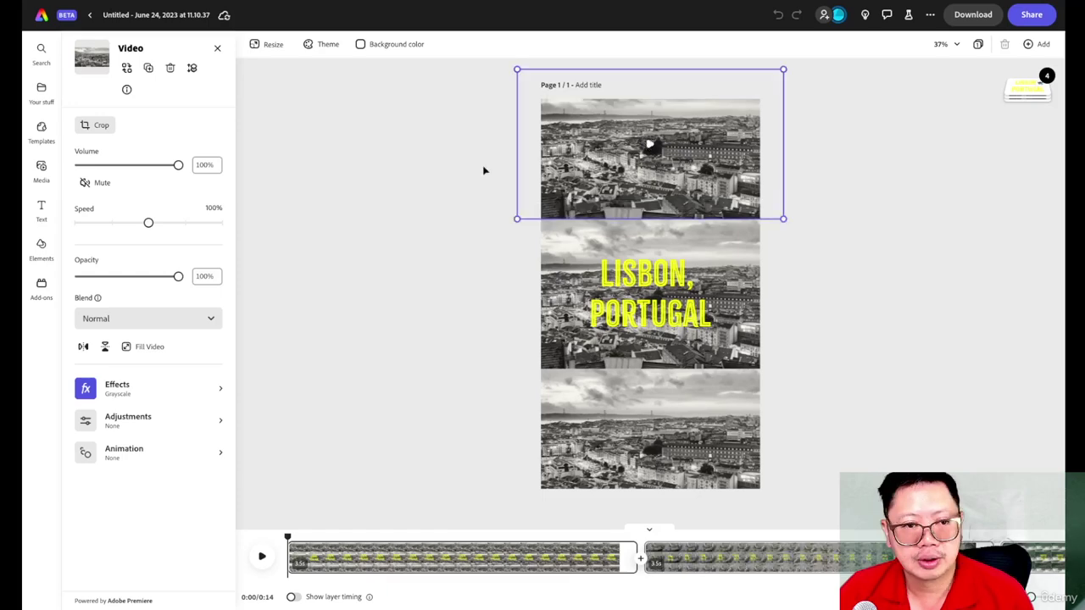
click(171, 69)
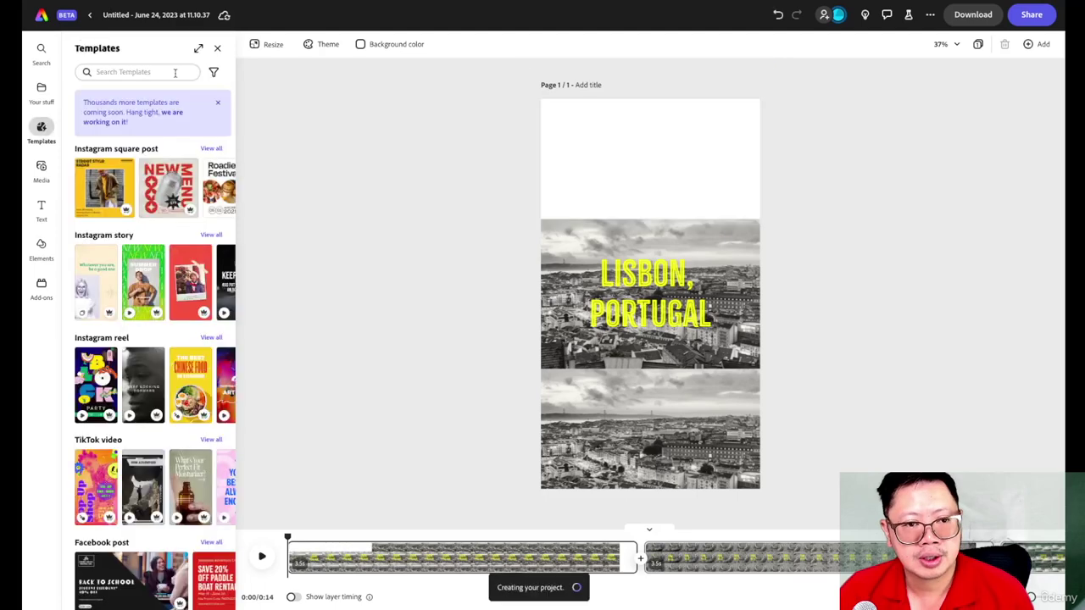
scroll(175, 73, down, 1)
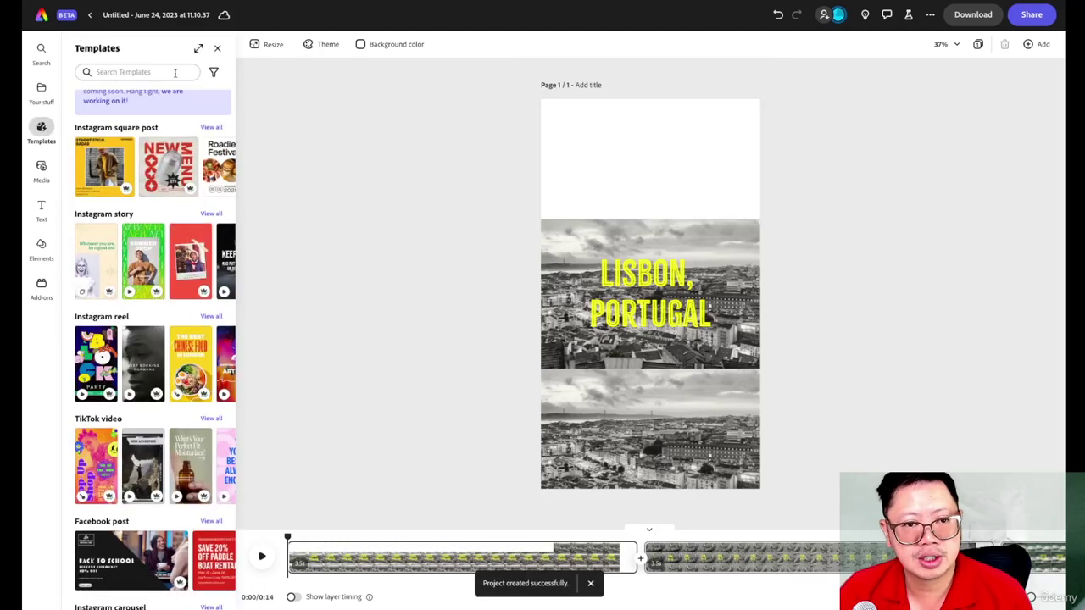
scroll(176, 83, down, 1)
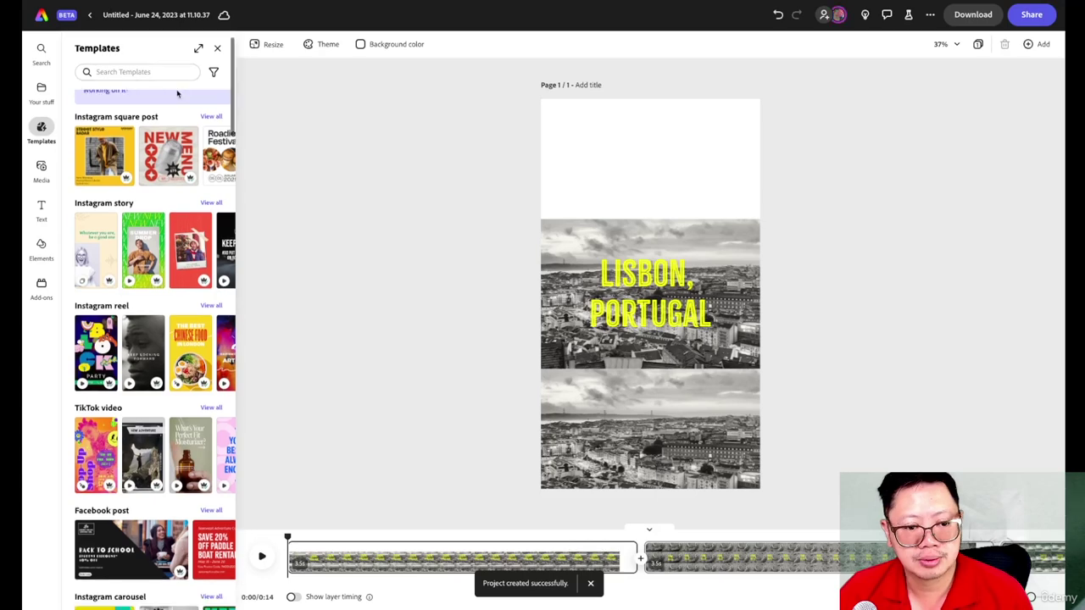
scroll(177, 93, down, 3)
scroll(203, 76, up, 5)
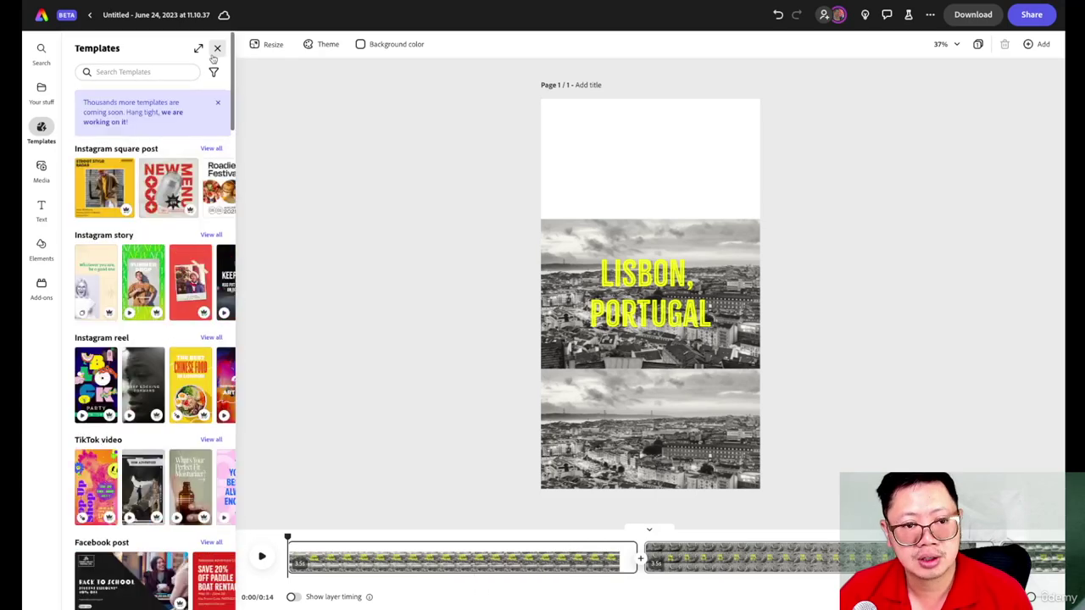
click(217, 50)
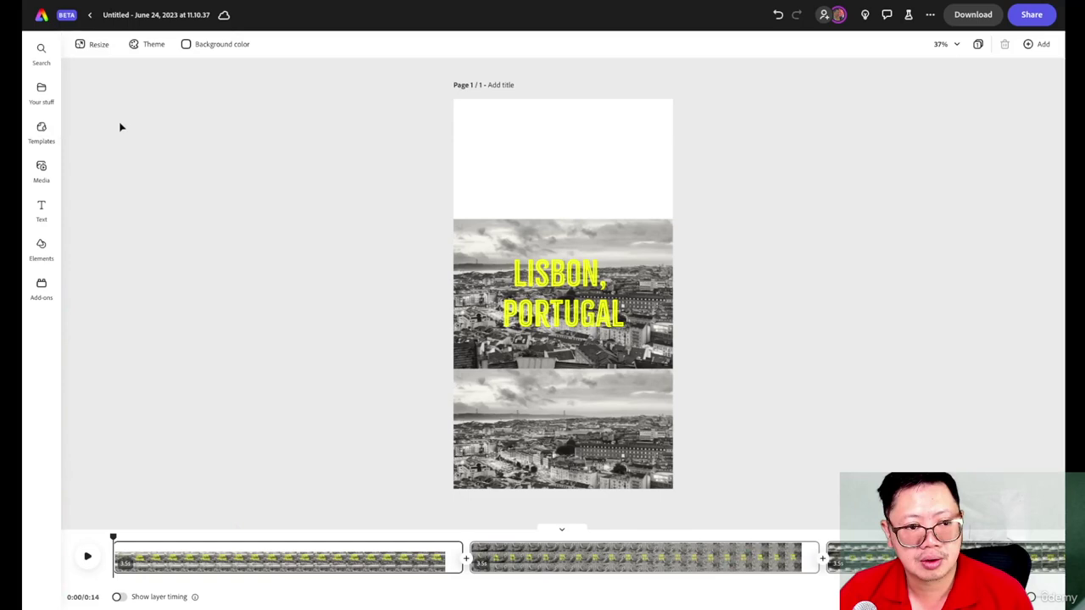
Browse the Media photo, video and audio tabs, then add a Portrait (3:4) Text to image placeholder.
click(41, 169)
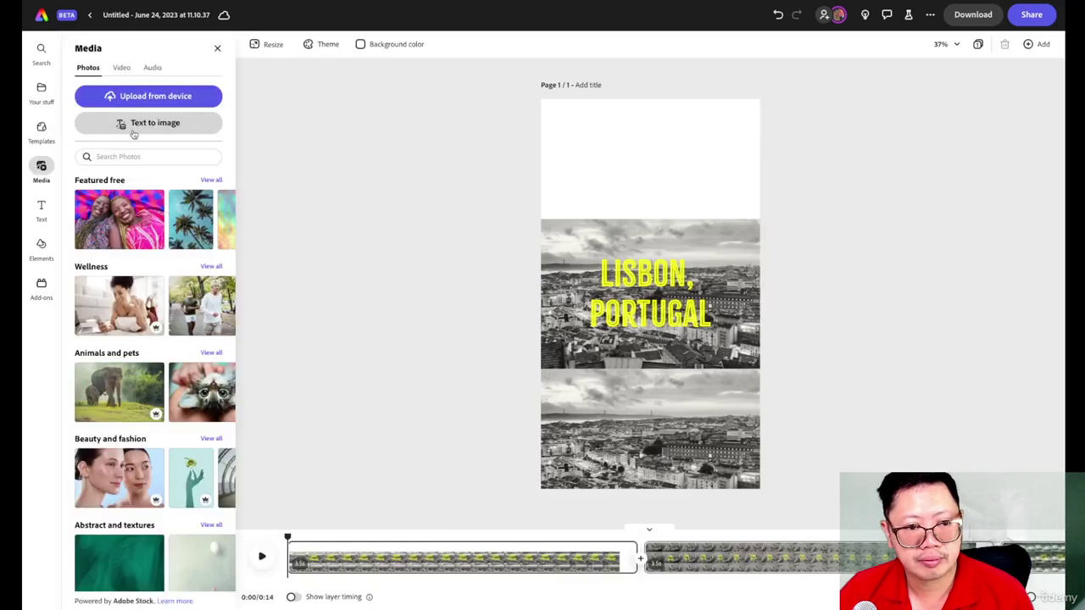
click(121, 68)
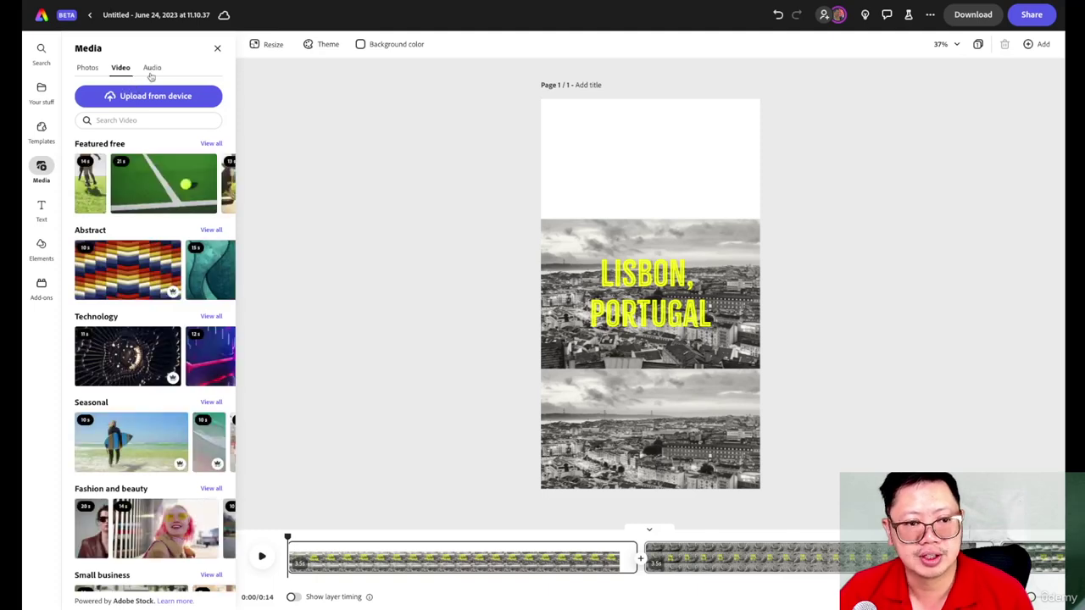
click(151, 69)
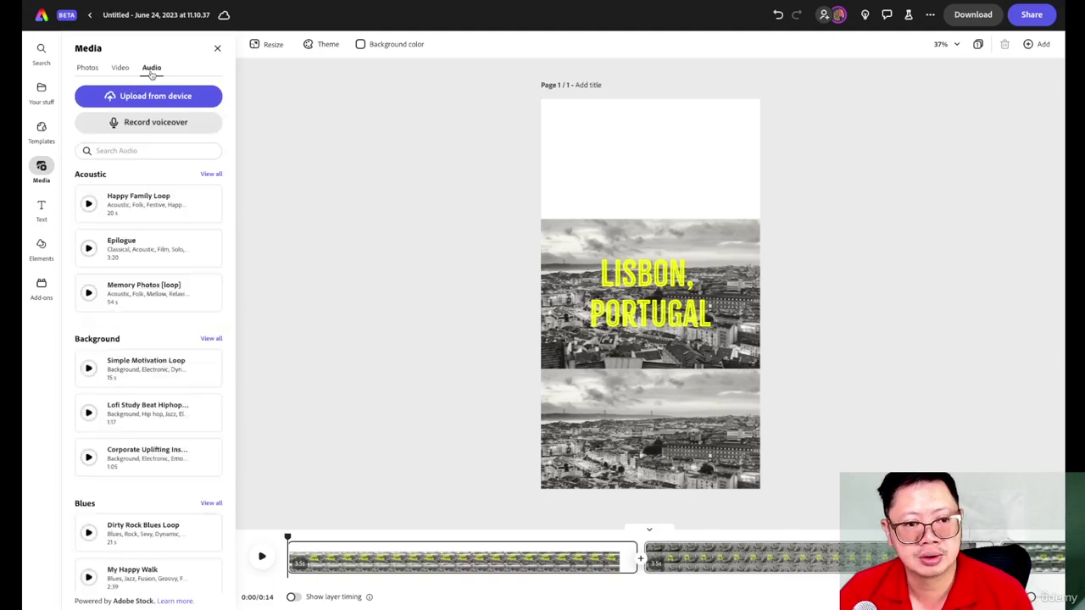
click(89, 71)
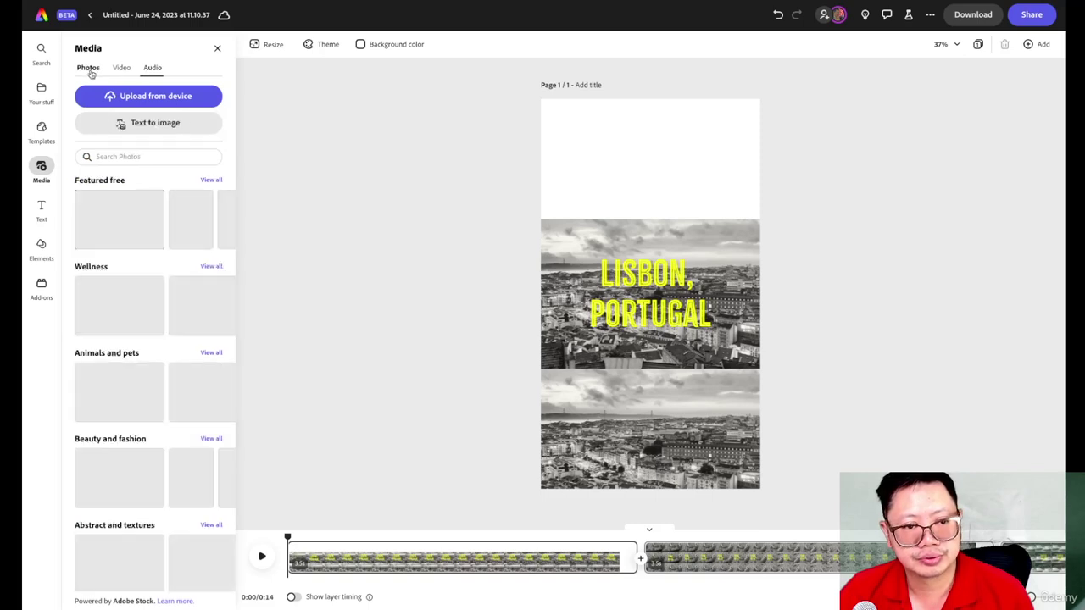
click(135, 125)
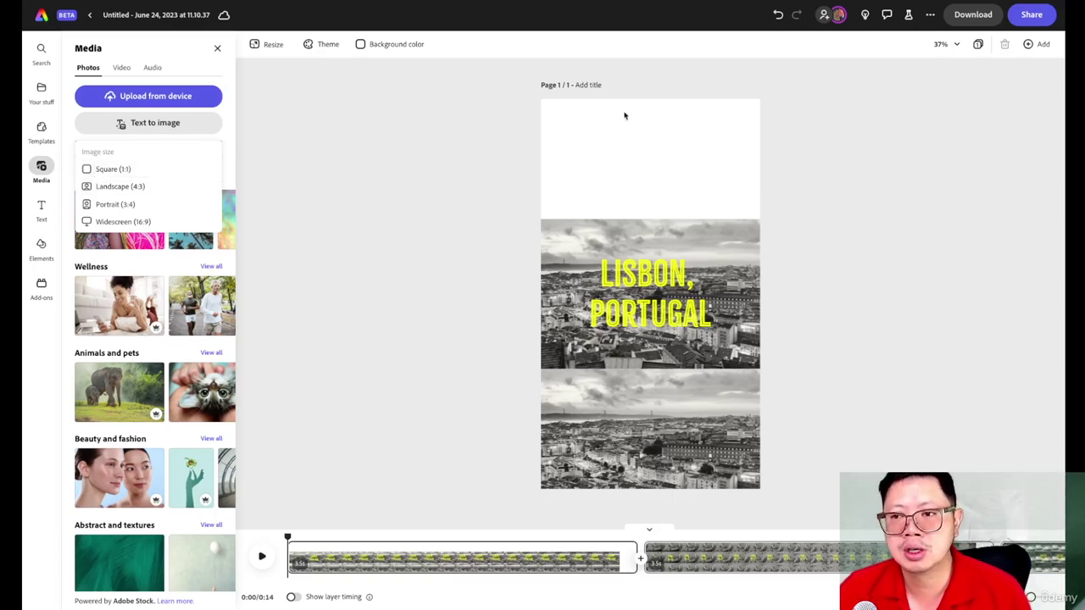
click(375, 183)
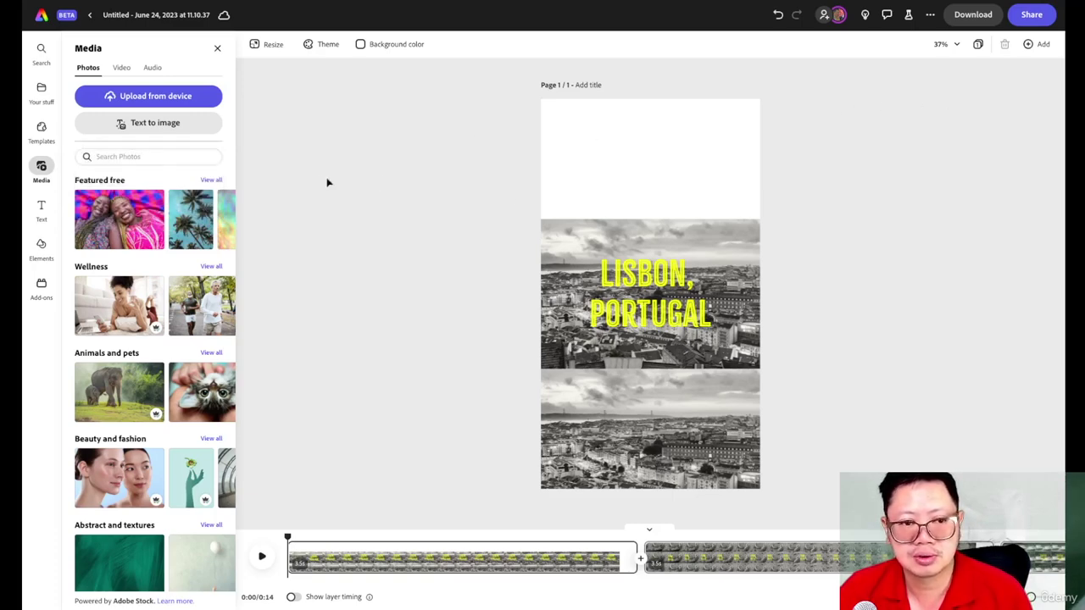
click(157, 128)
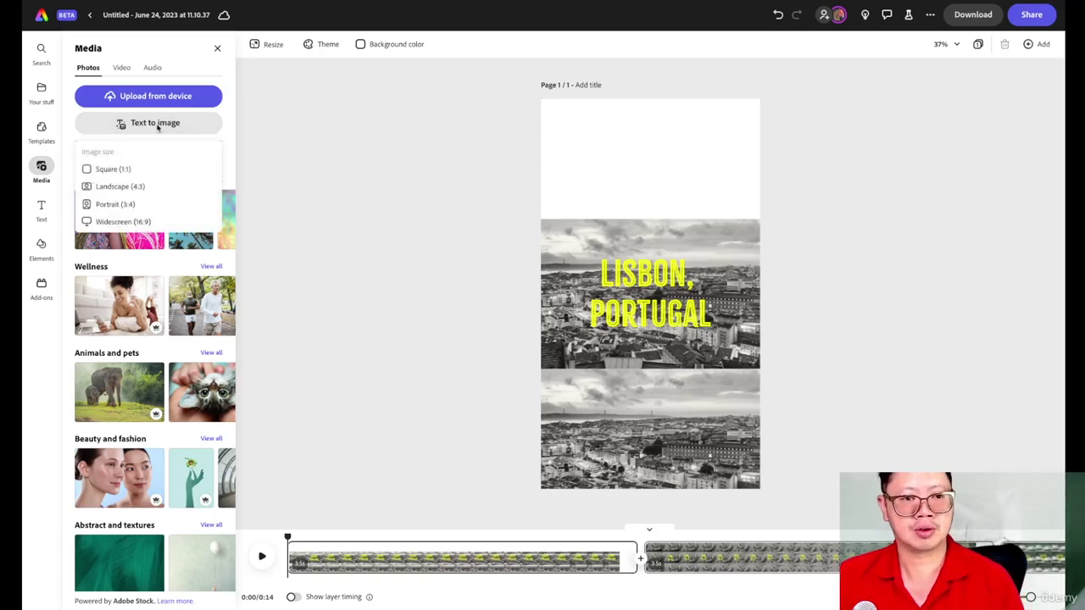
click(126, 205)
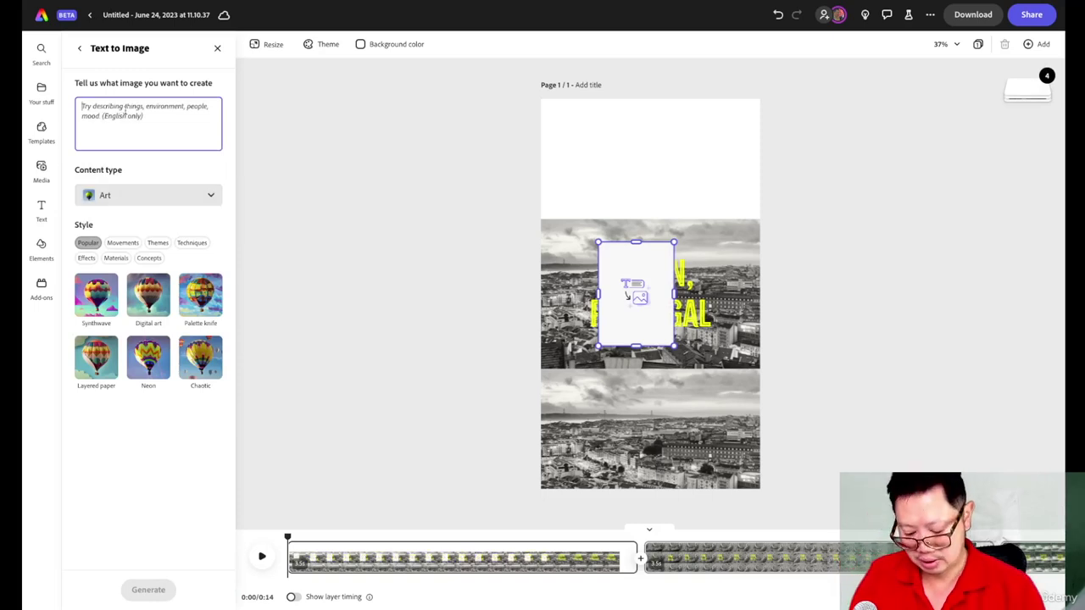
Enter the prompt '3d portugal 3d render, cinematic smooth, intricate detail, cinematic' and generate images.
text(colorfu)
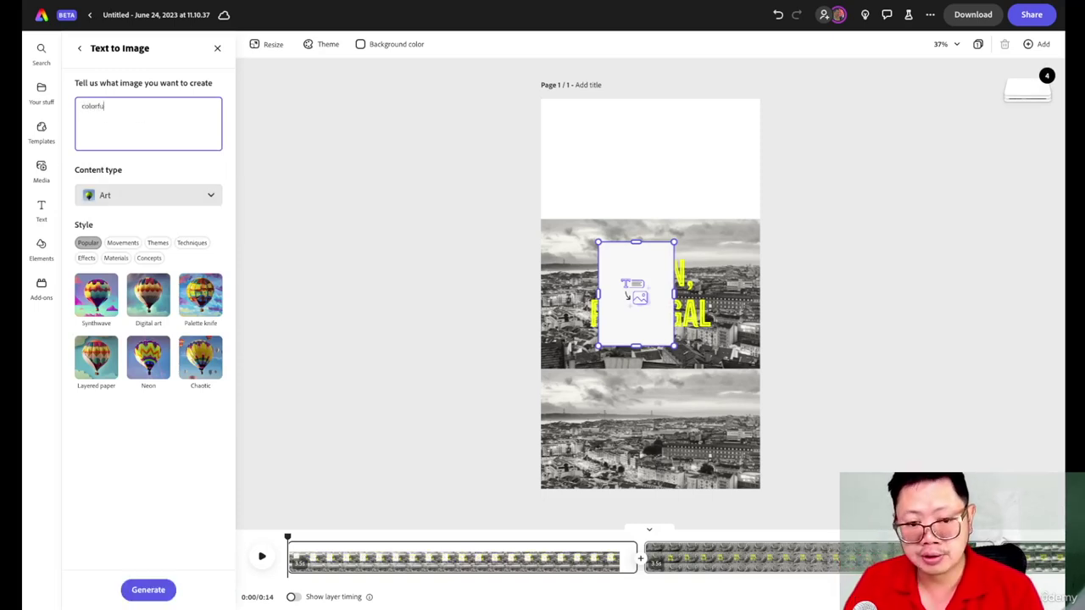
text(l portugal)
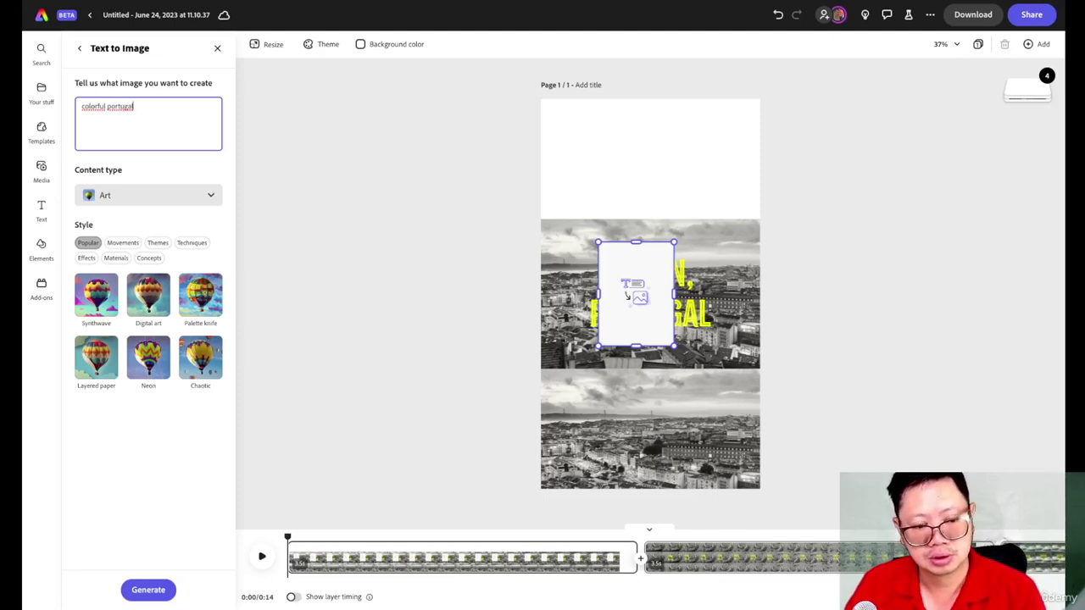
key(ctrl+a)
key(BackSpace)
text(3d fluffy unicorn, adorable, cute big circular reflective eyes, long fuzzy fur, 3d render, cinematic smooth, intricate detail, cinematic)
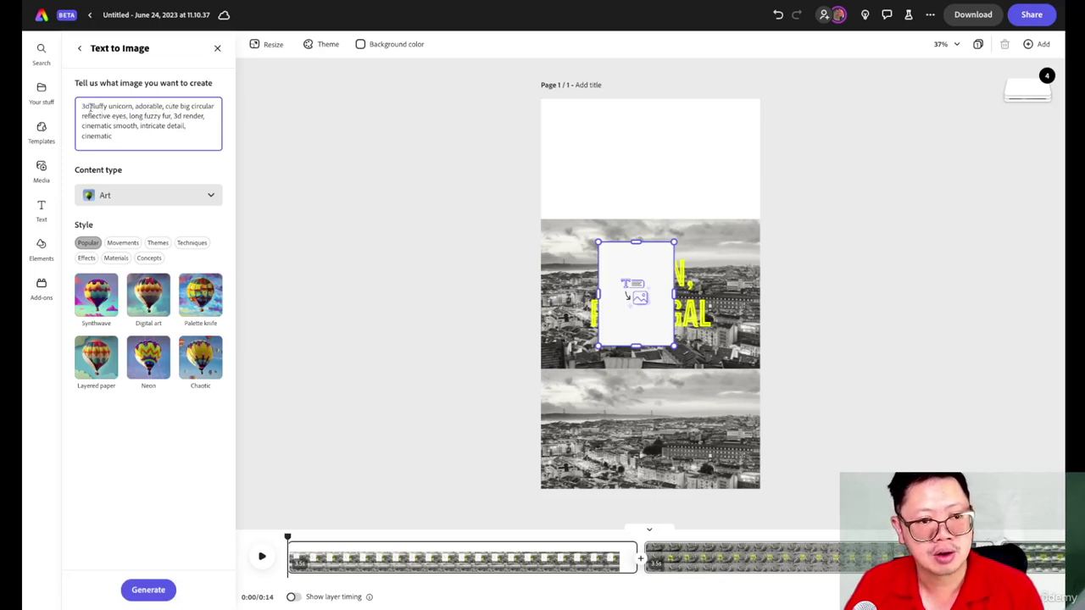
drag(90, 106, 174, 116)
key(BackSpace)
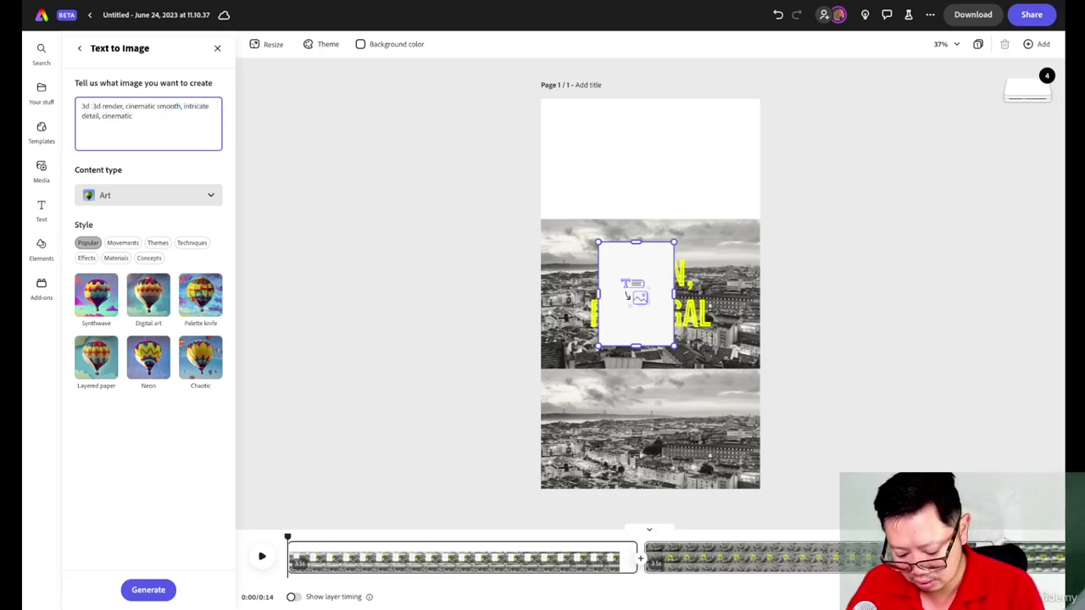
text(portugal)
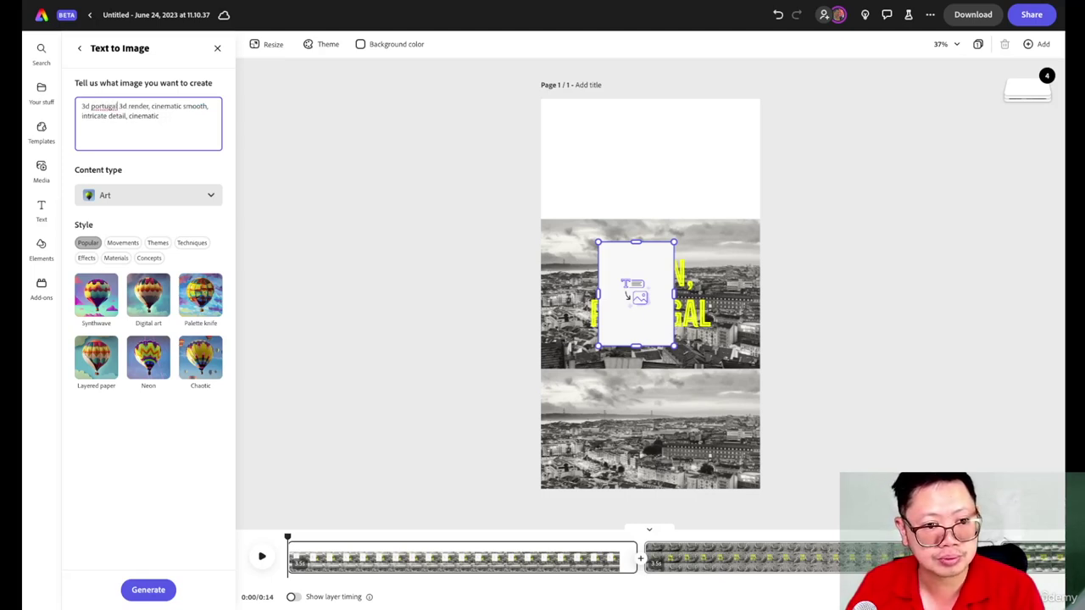
key(Return)
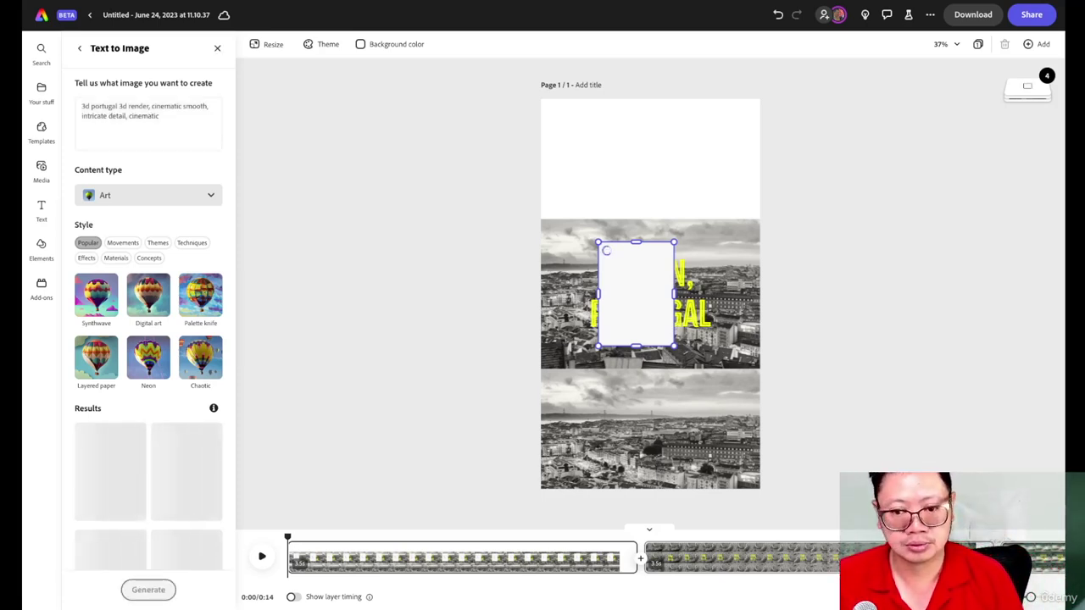
Place the fourth result, an ornate fortress, into the portrait placeholder.
scroll(178, 121, down, 2)
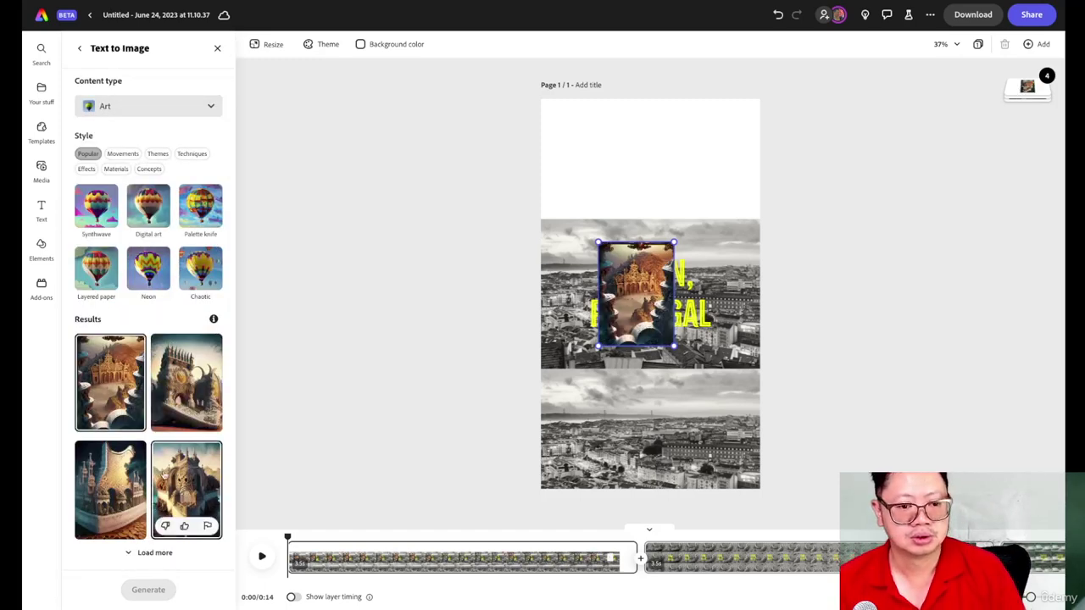
click(168, 477)
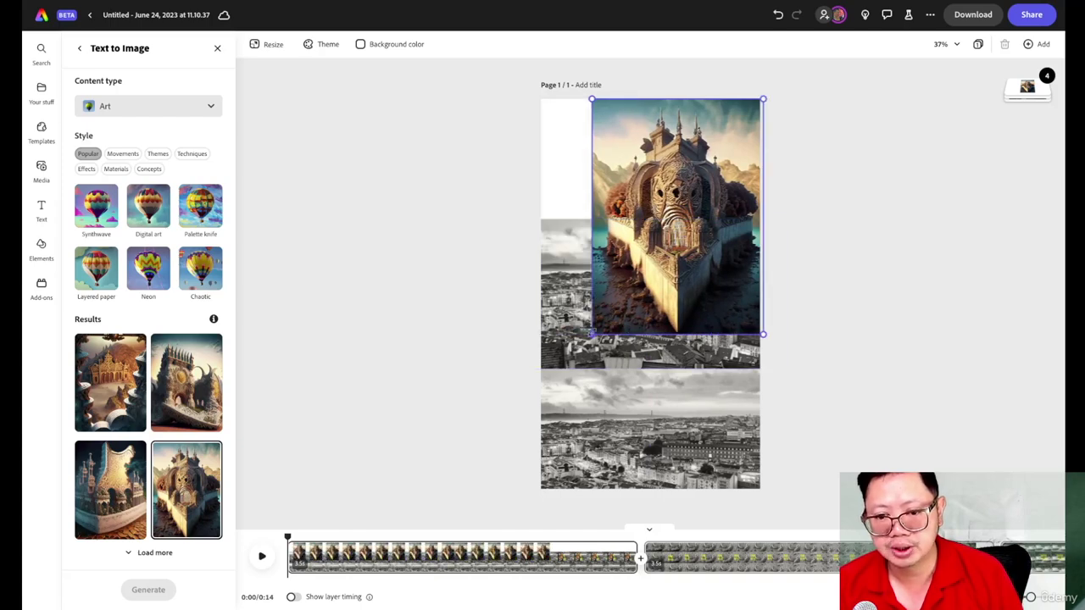
Try moving the LISBON, PORTUGAL title left, undo it, and delete the N from LISBON.
click(623, 275)
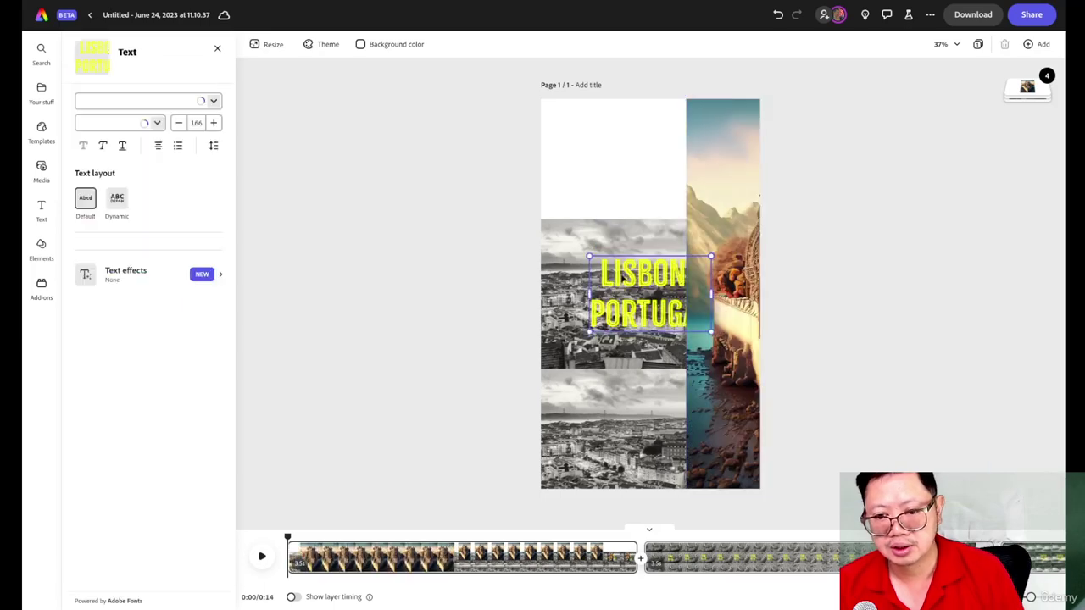
drag(623, 275, 520, 284)
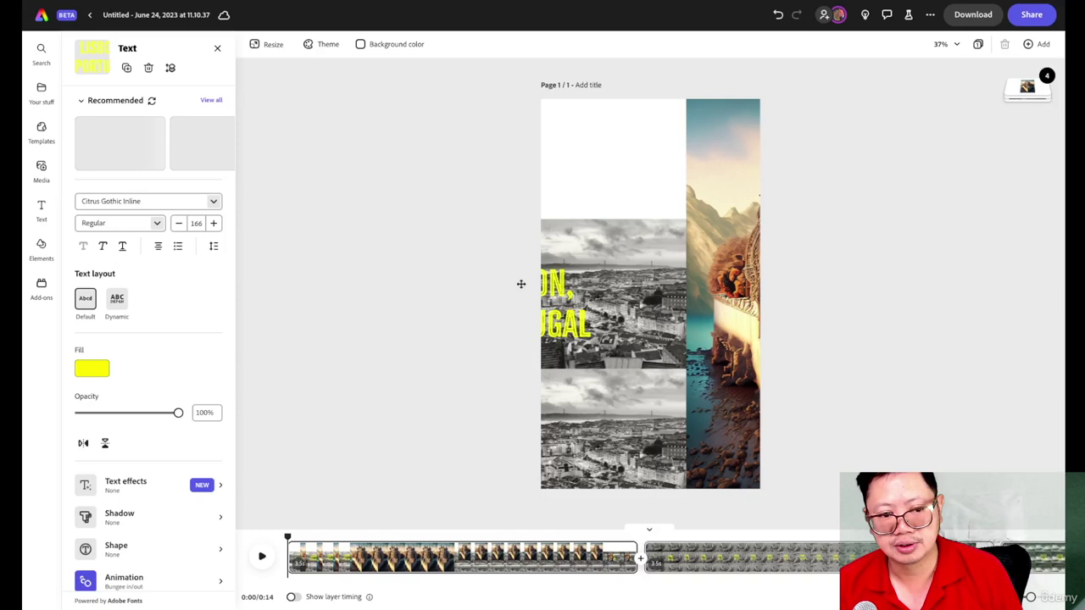
key(ctrl+z)
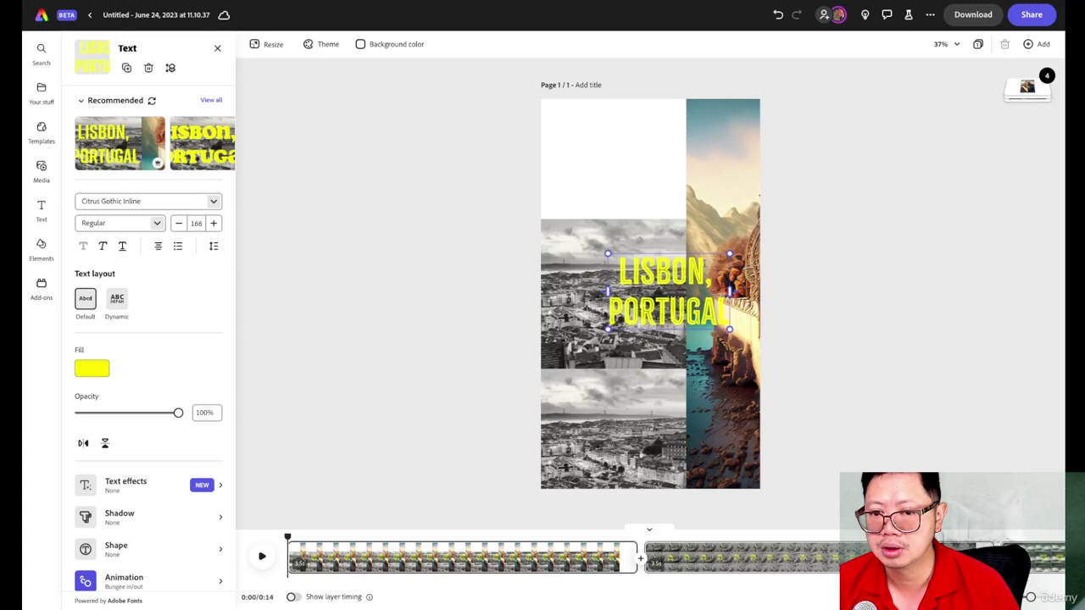
key(BackSpace)
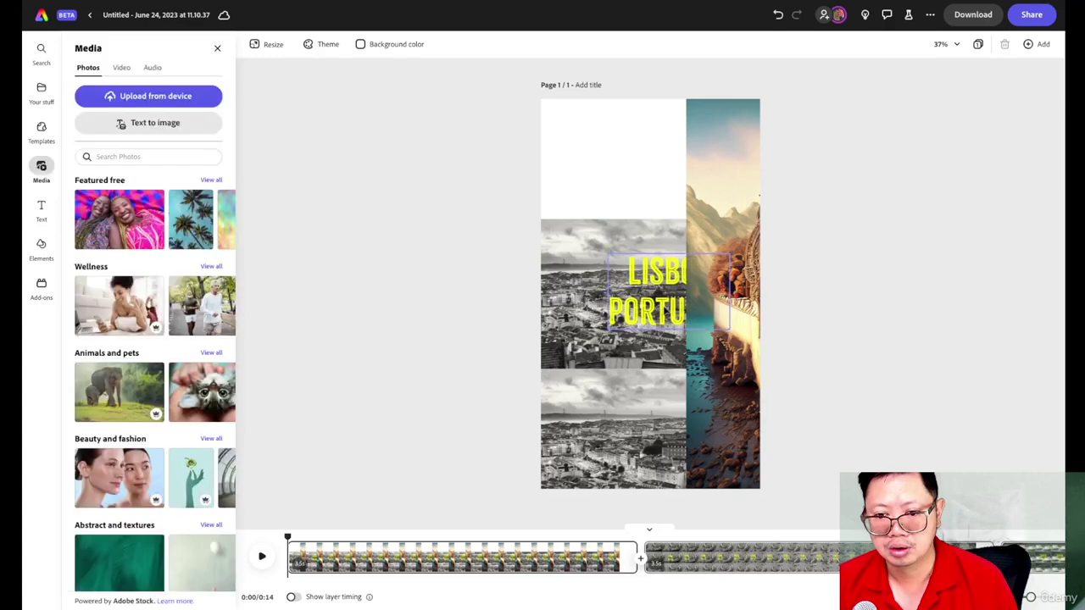
Clear the yellow title and middle grayscale clip so the fortress image covers the whole page.
click(661, 312)
click(650, 253)
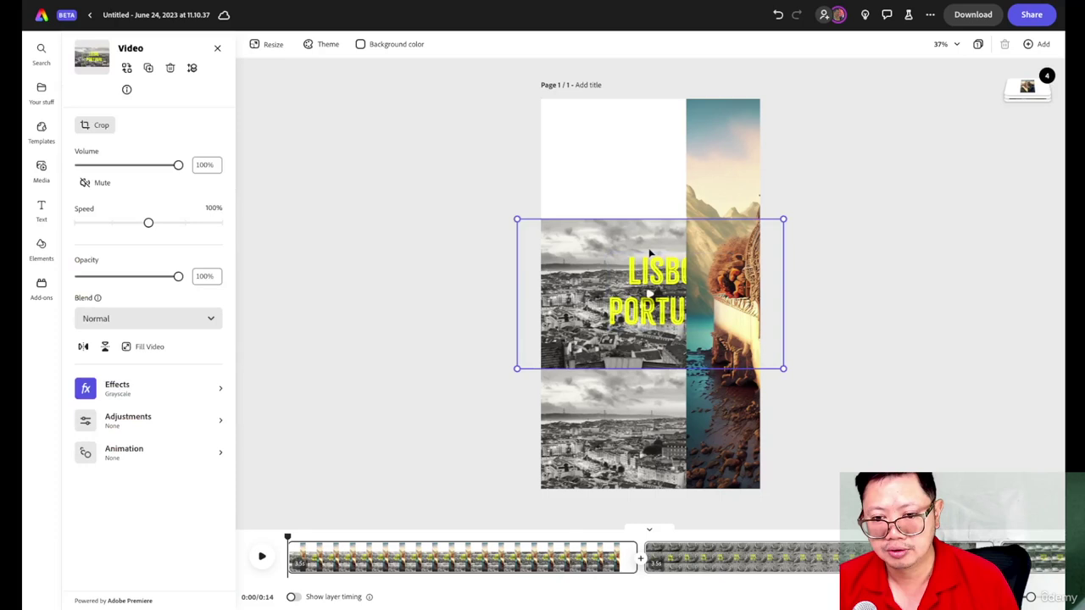
key(ctrl+z)
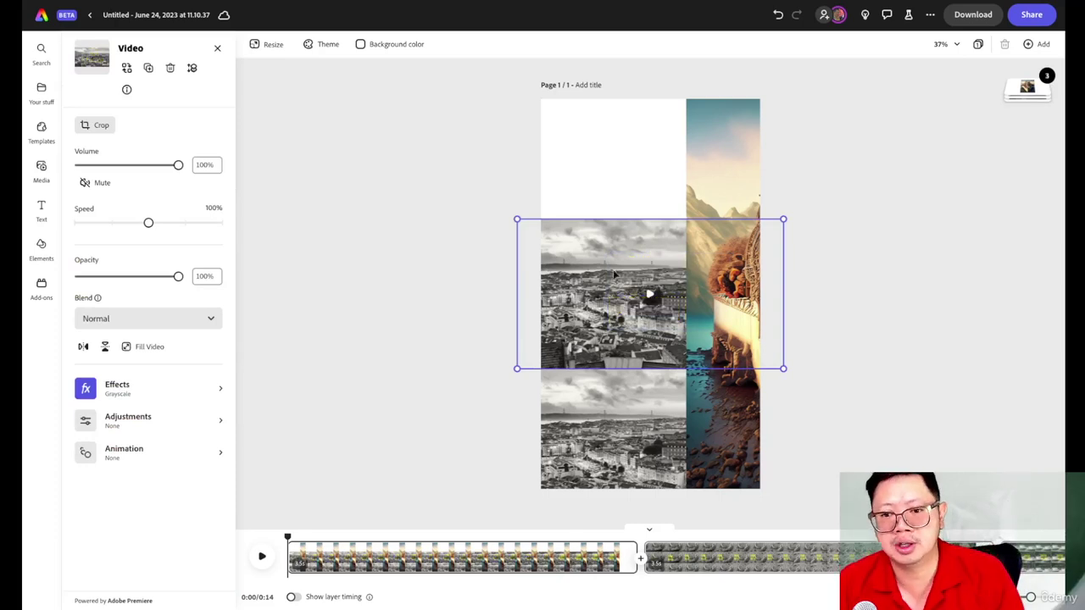
key(ctrl+z)
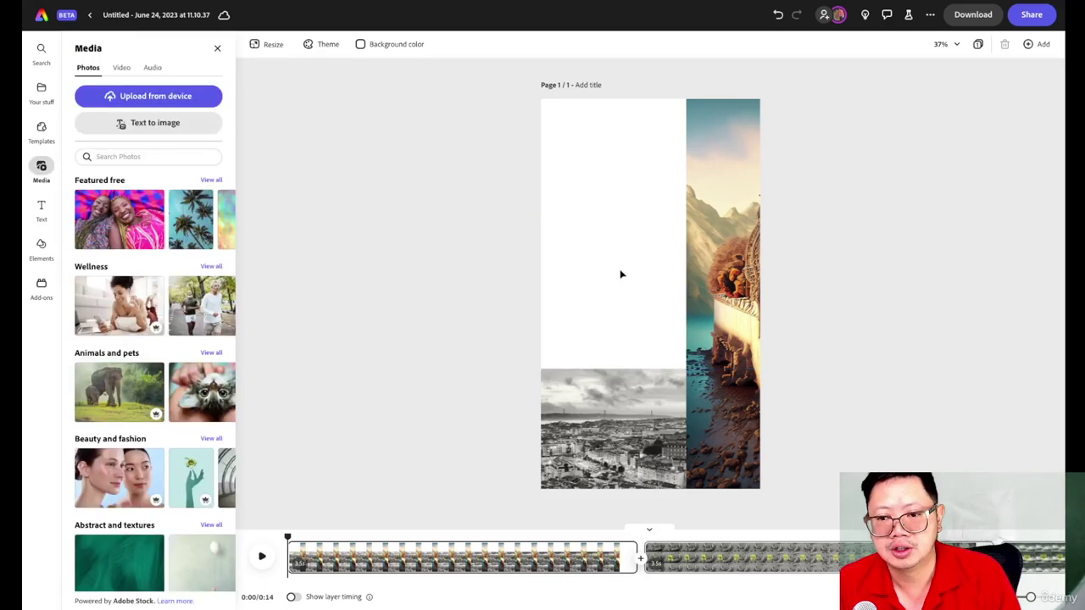
key(ctrl+z)
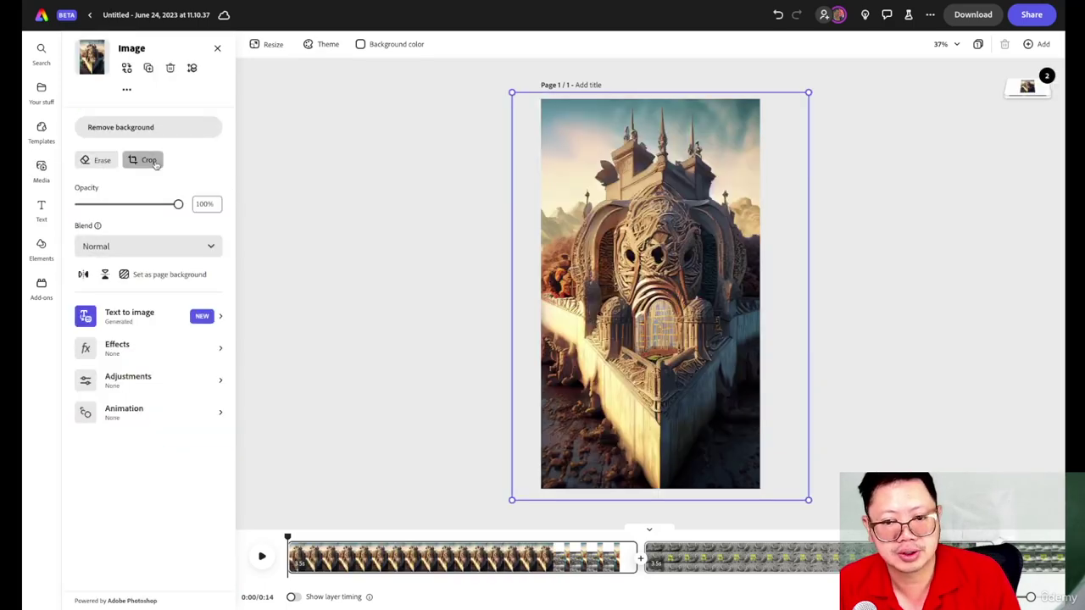
Crop the generated building image to its upper-left part with a rounded-rectangle shape.
click(148, 160)
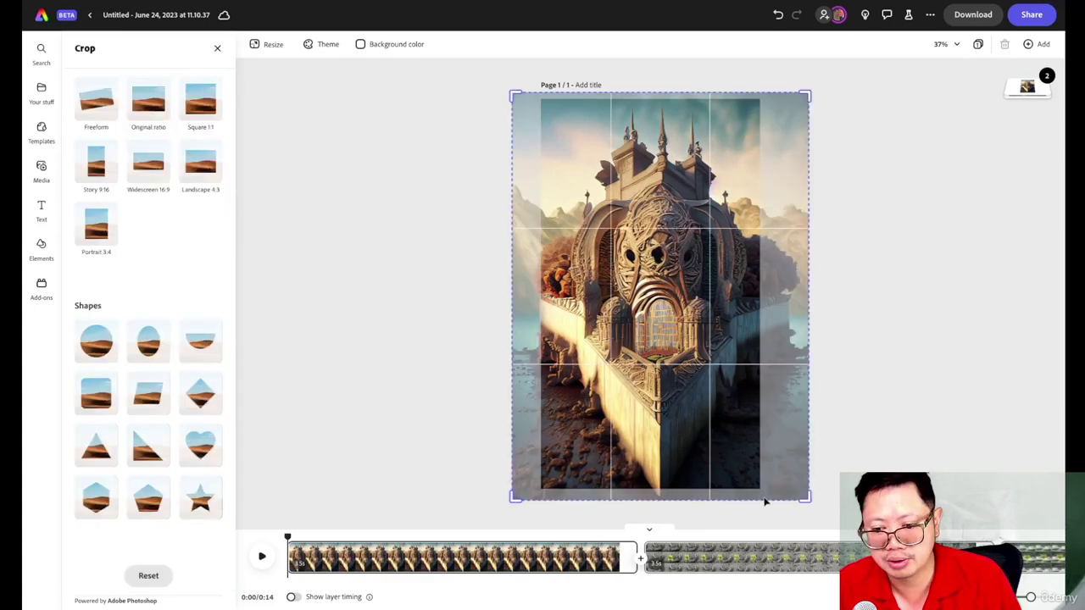
drag(764, 502, 712, 366)
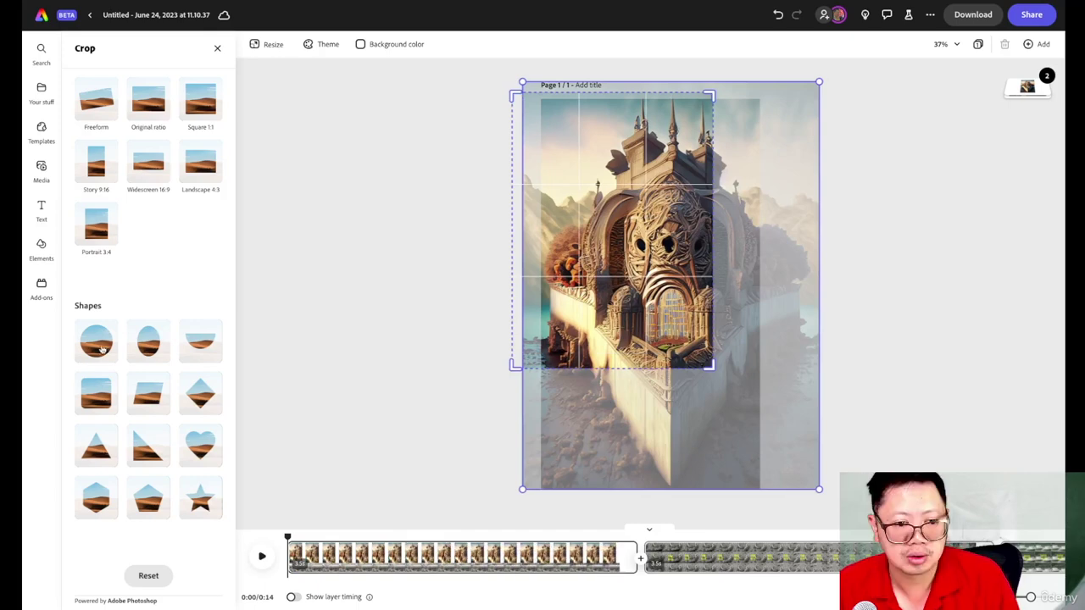
click(96, 391)
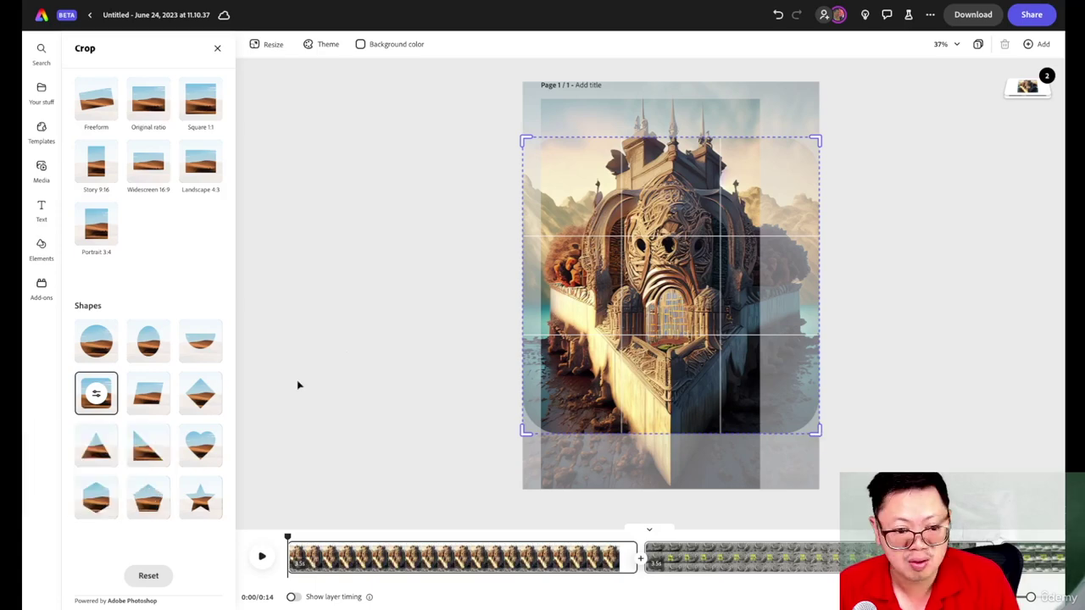
click(96, 394)
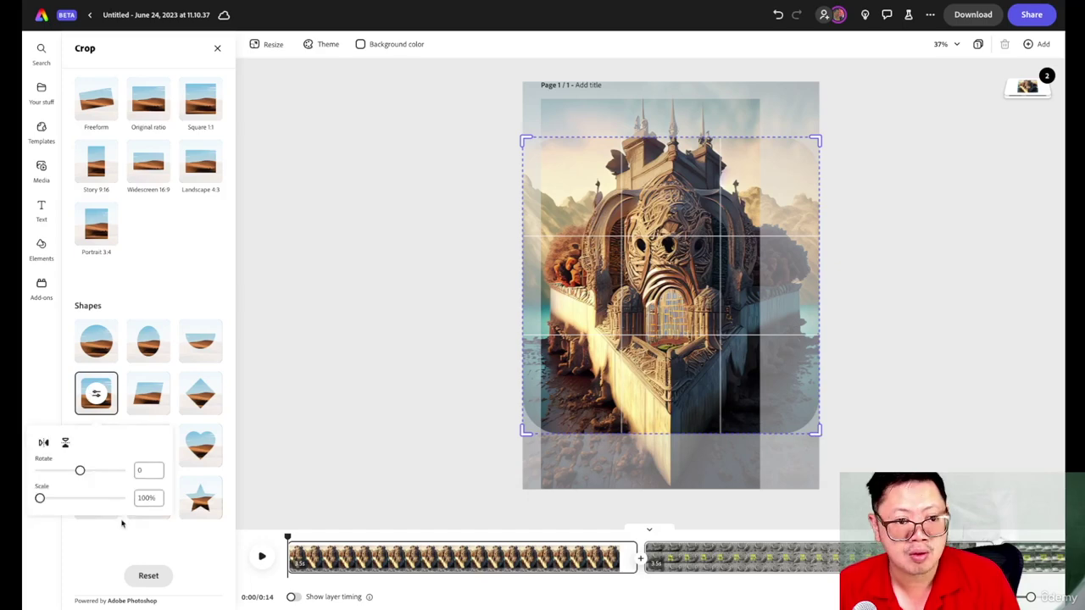
click(533, 150)
Move the cropped image to the top of the page and enlarge it over the upper area.
drag(559, 167, 500, 104)
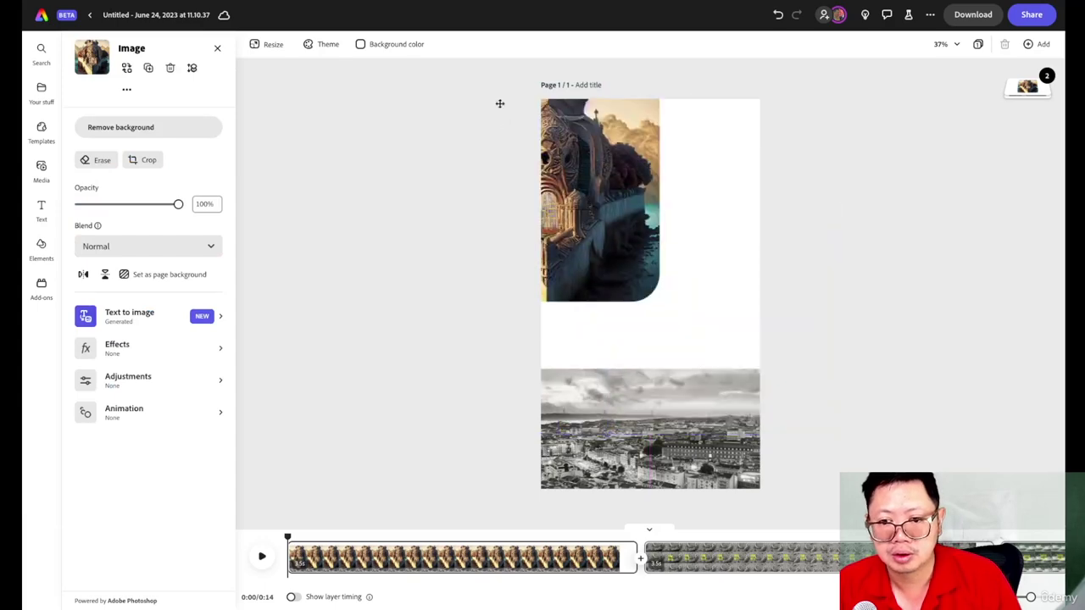
drag(744, 320, 811, 389)
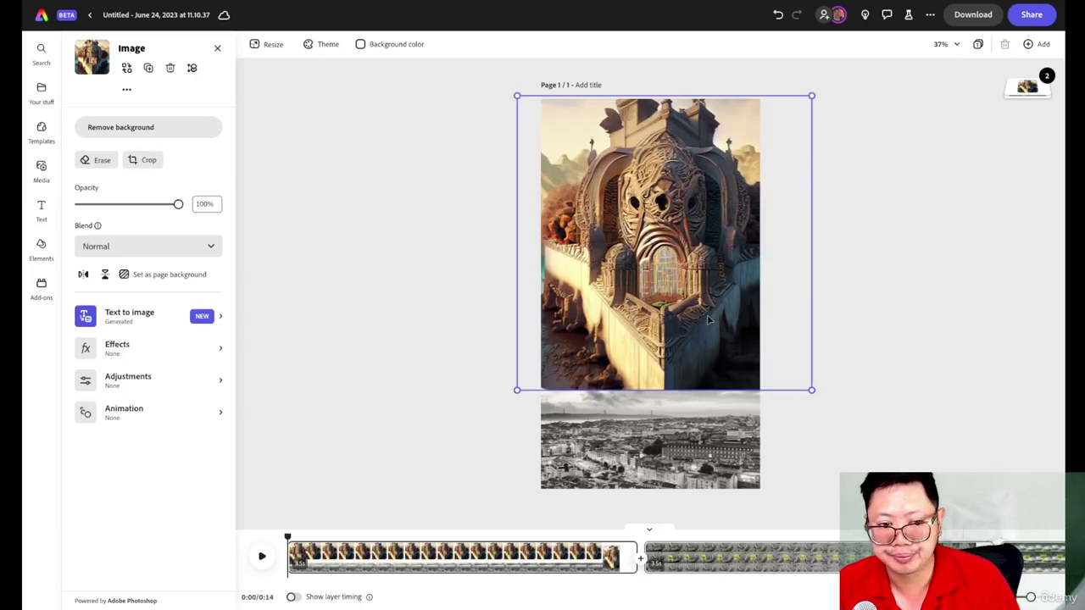
click(40, 210)
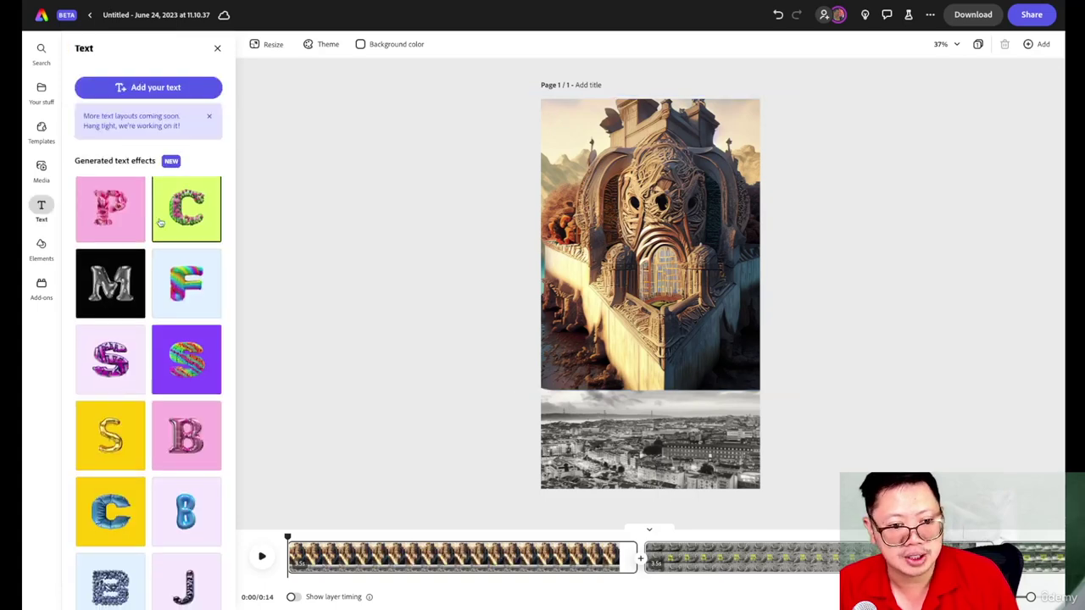
Scroll down the Generated text effects list to reach the pink R grunge tile.
scroll(160, 222, down, 5)
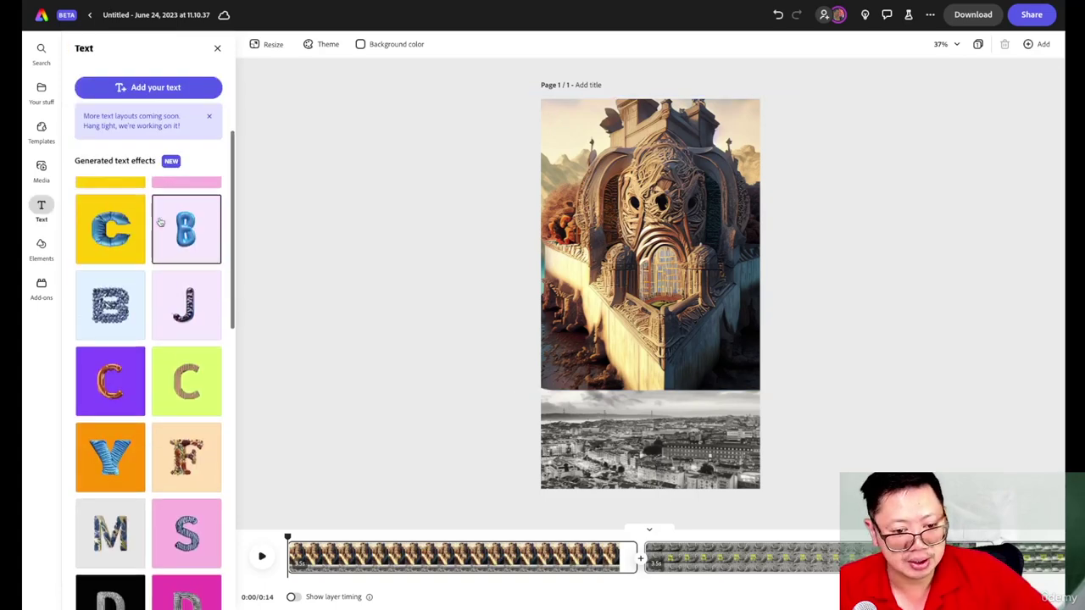
scroll(182, 447, down, 2)
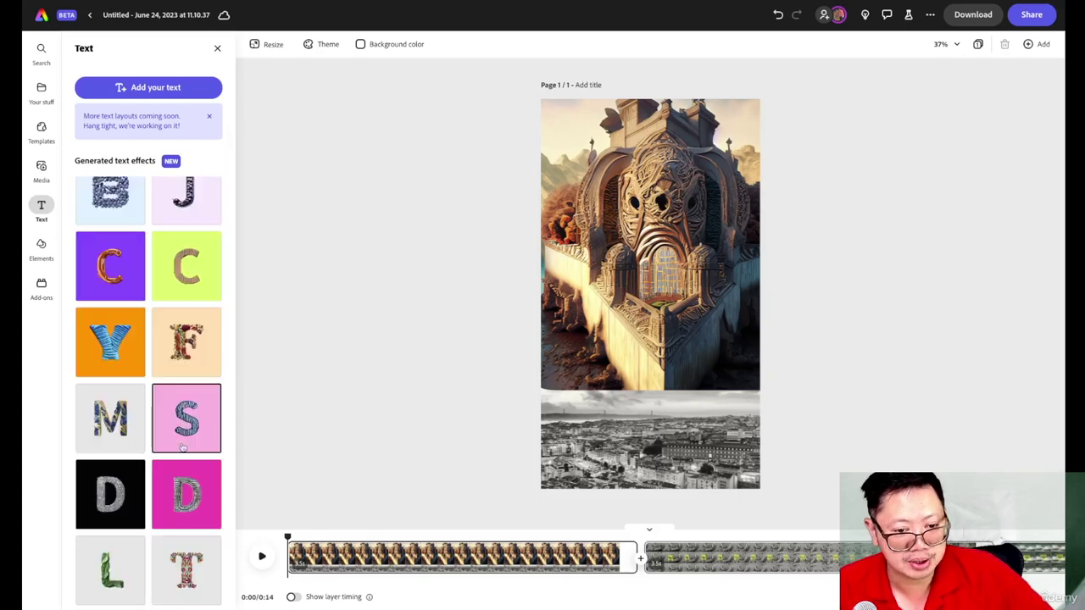
scroll(182, 447, down, 2)
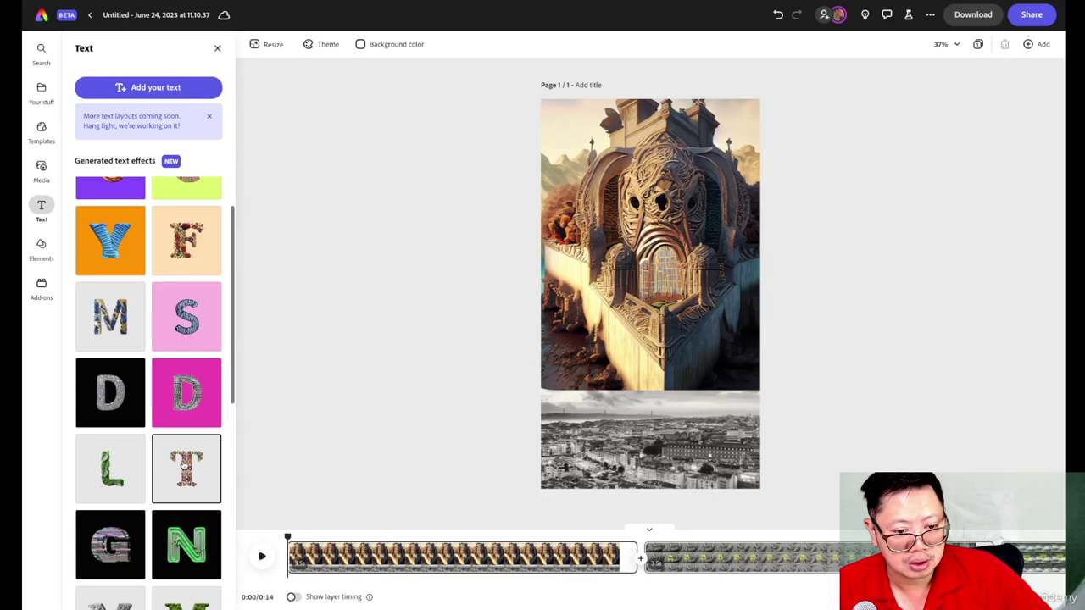
scroll(186, 458, down, 8)
scroll(187, 445, down, 2)
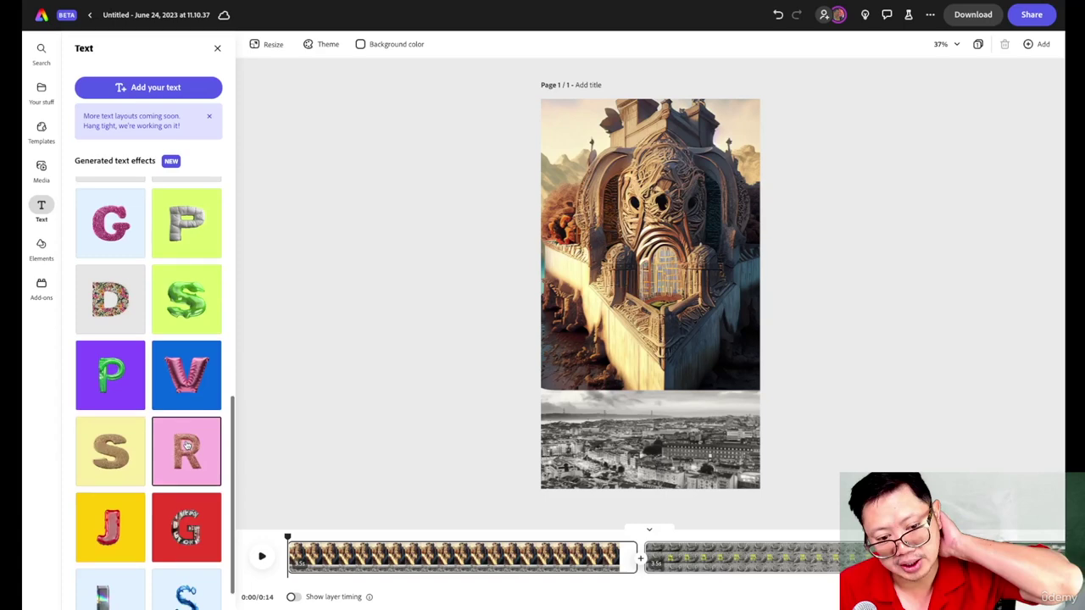
Add a 'LisBON' grunge title, then regenerate textures and apply a new grunge result.
click(187, 445)
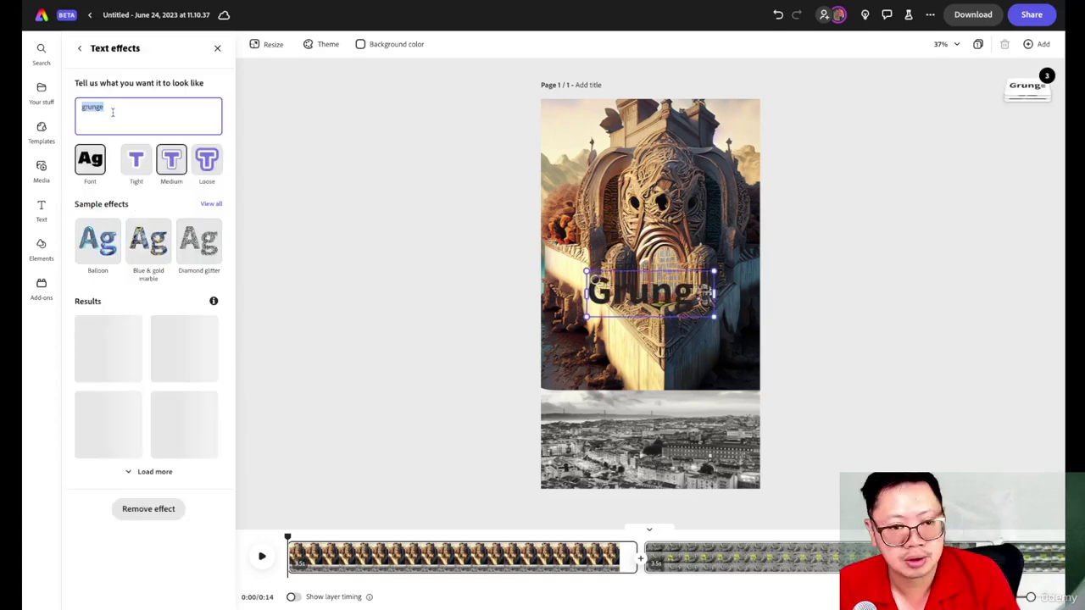
text(Lis)
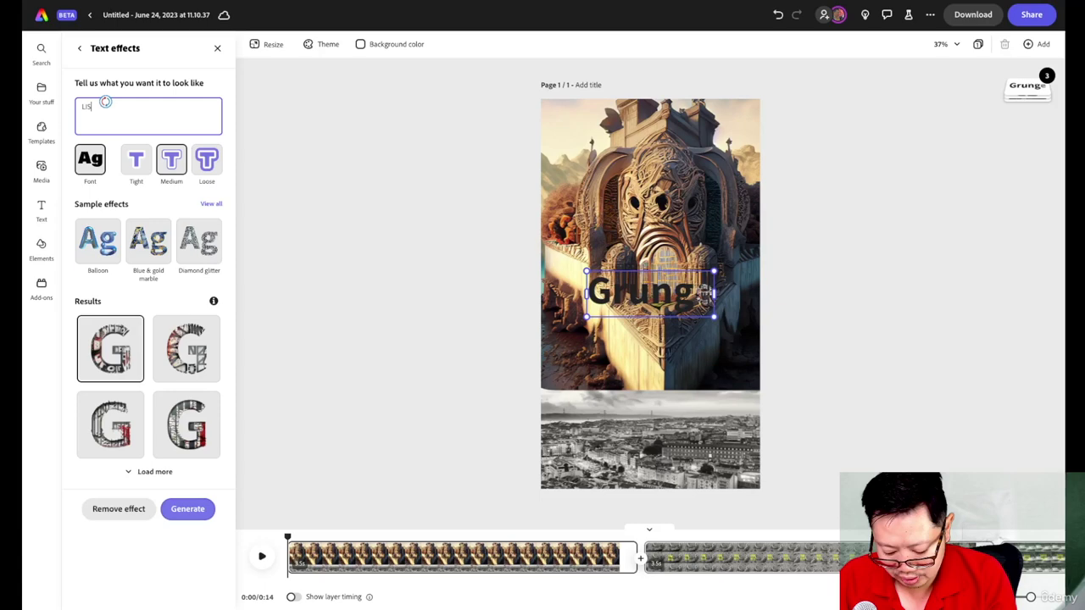
text(BON)
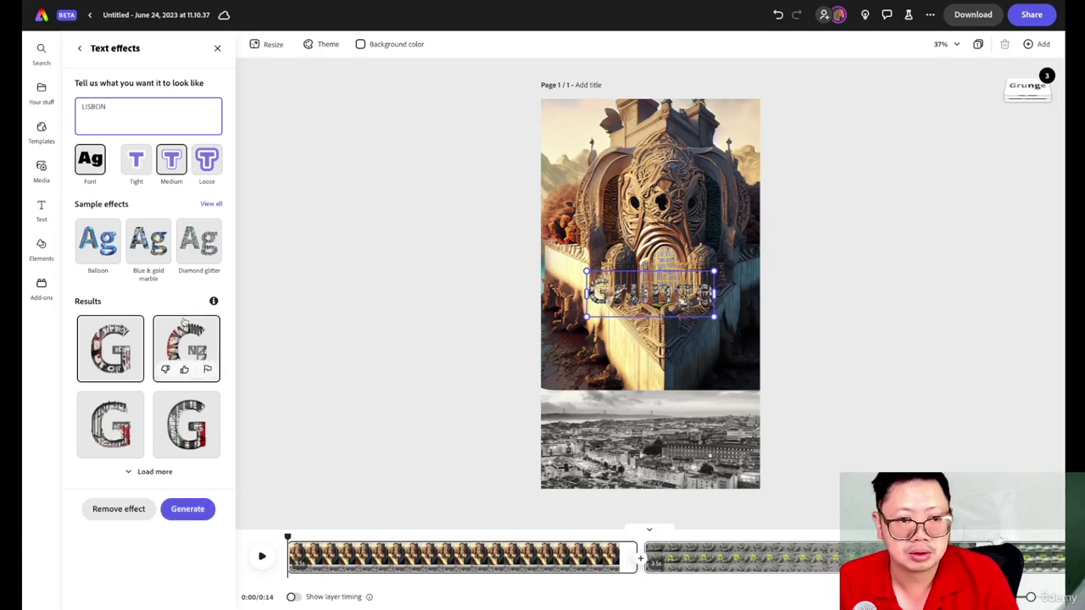
click(184, 322)
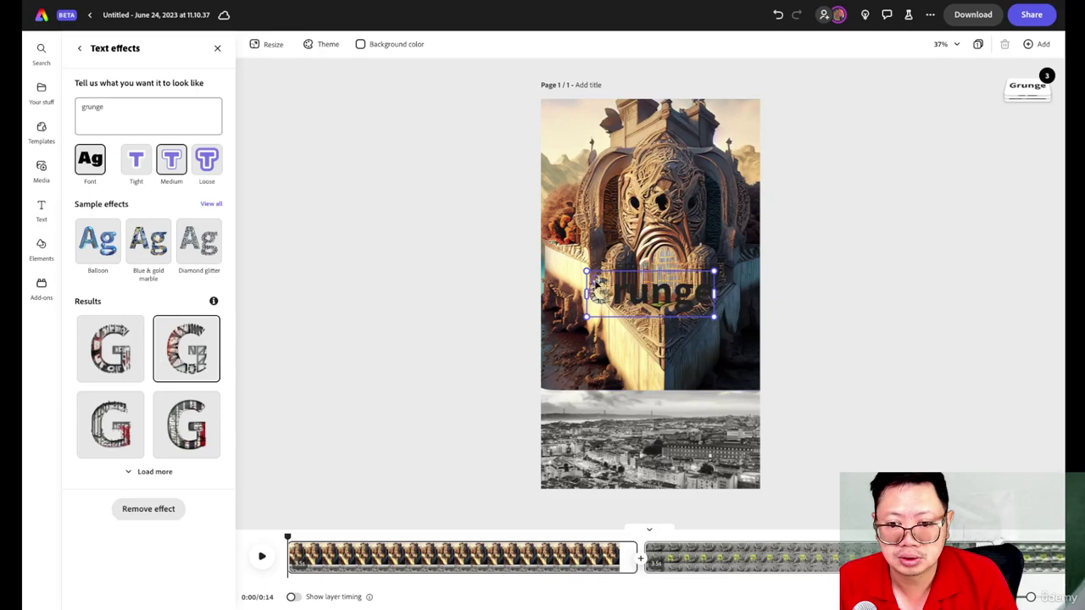
click(120, 96)
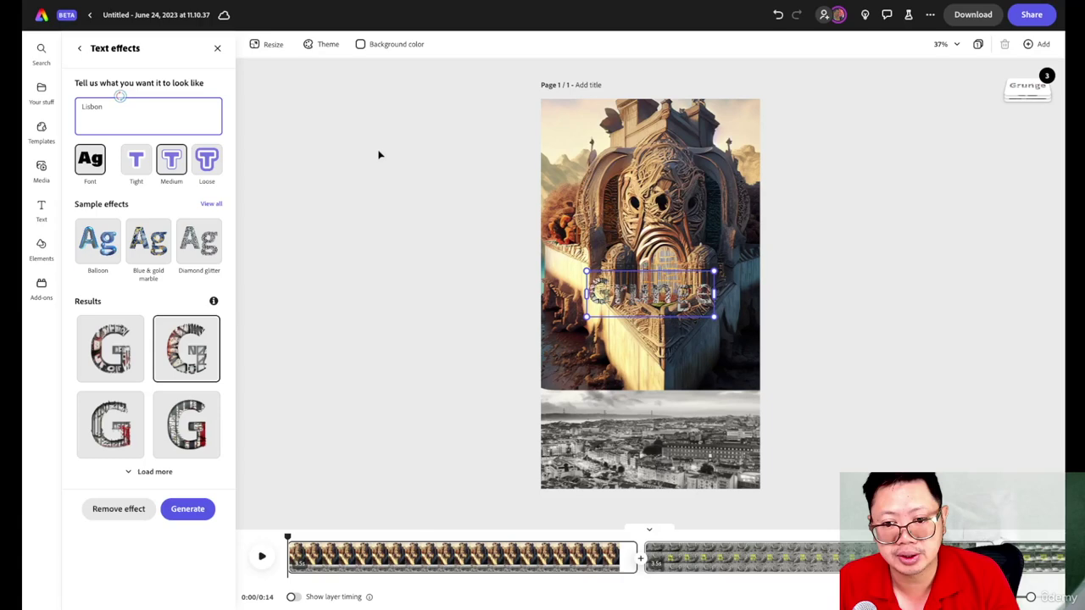
click(188, 509)
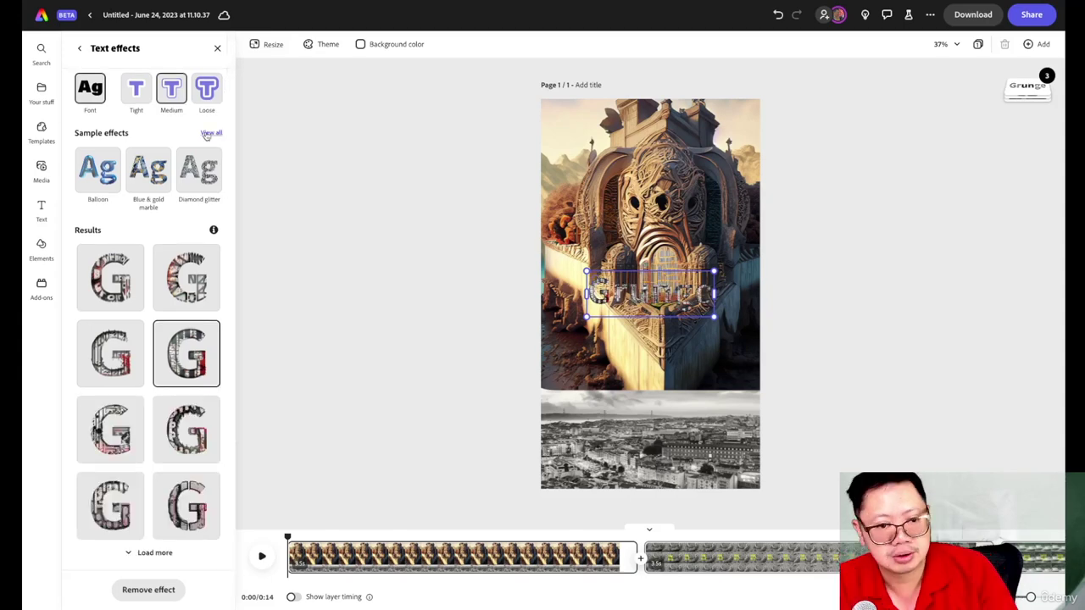
Apply the Rainbow fur sample effect to the title and return to Text effects.
click(210, 133)
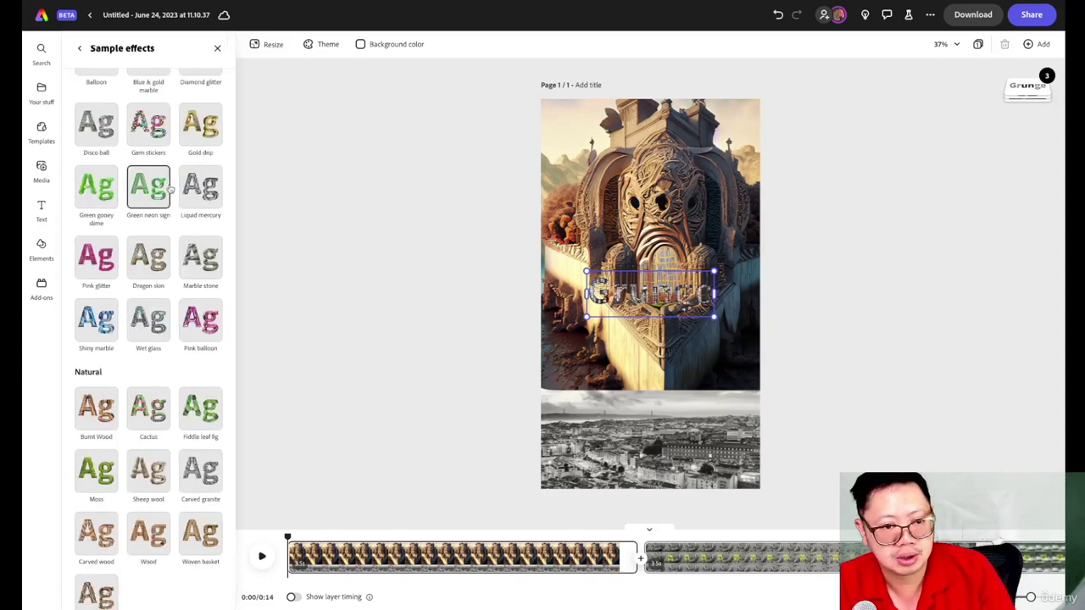
scroll(102, 314, down, 5)
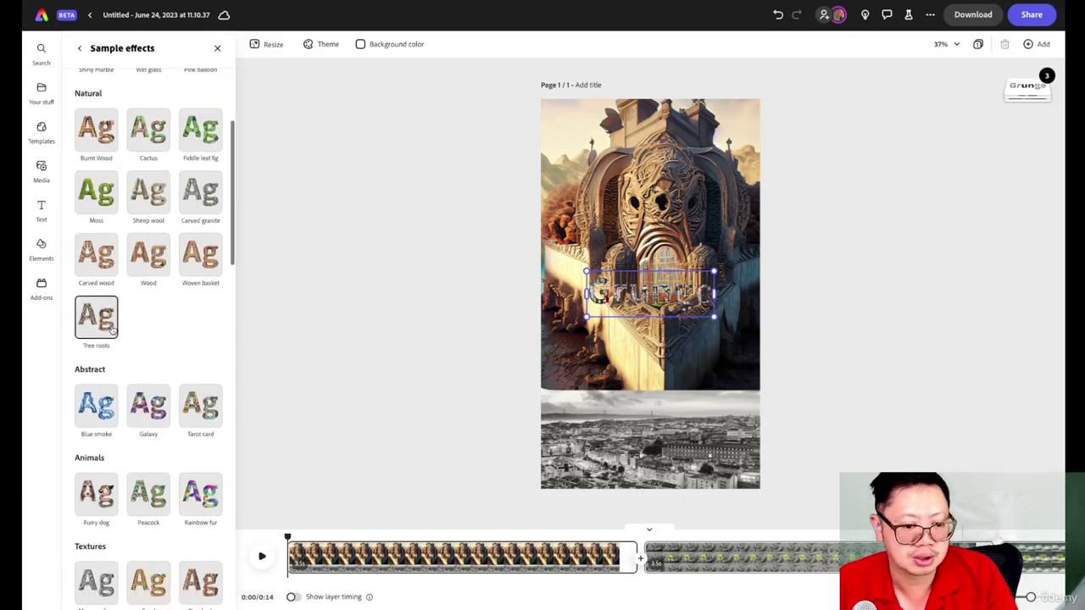
scroll(110, 330, down, 2)
click(201, 356)
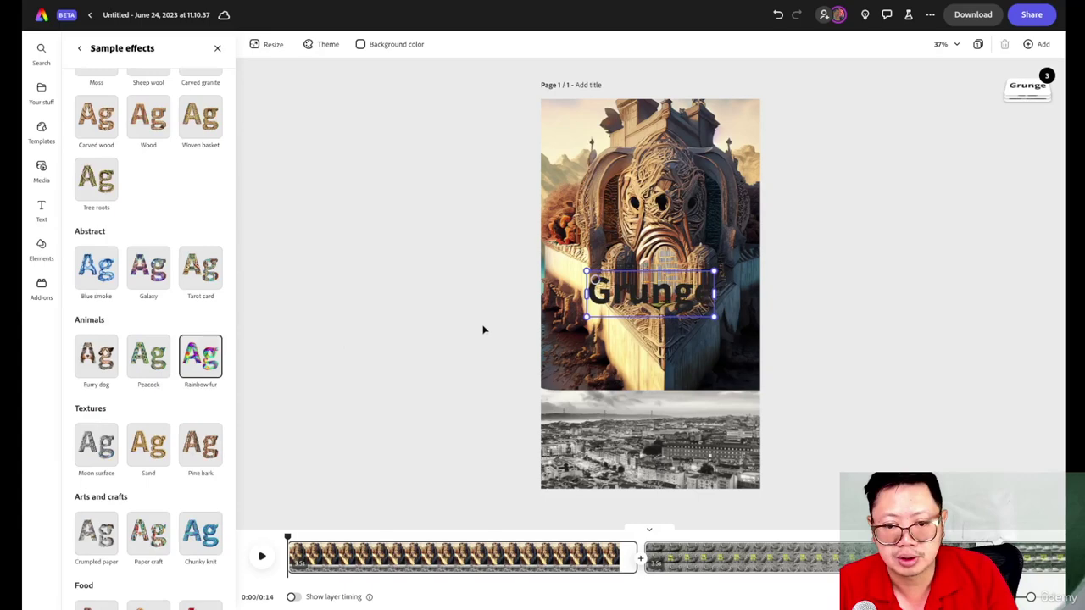
scroll(153, 254, up, 9)
click(165, 112)
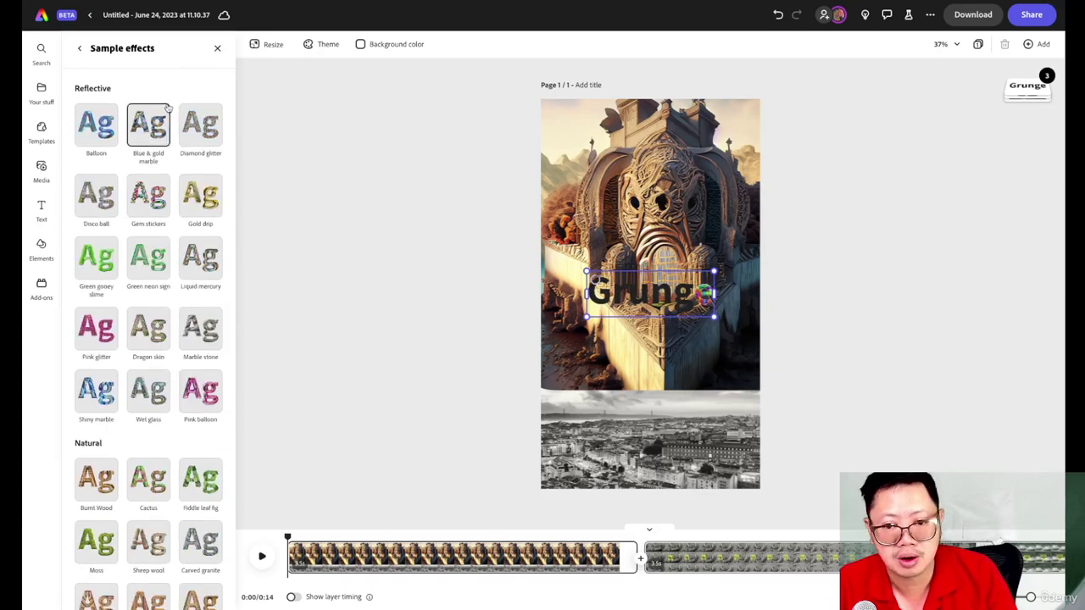
click(80, 51)
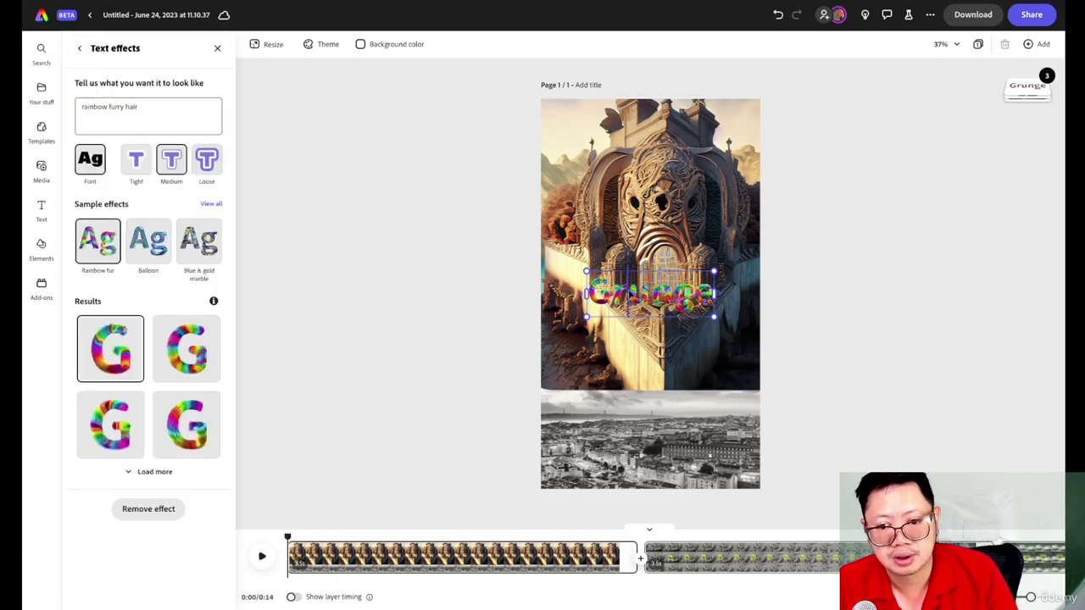
Change the rainbow-fur title's wording to Lisbon and move it onto the bottom grayscale city clip.
double_click(653, 293)
text(This)
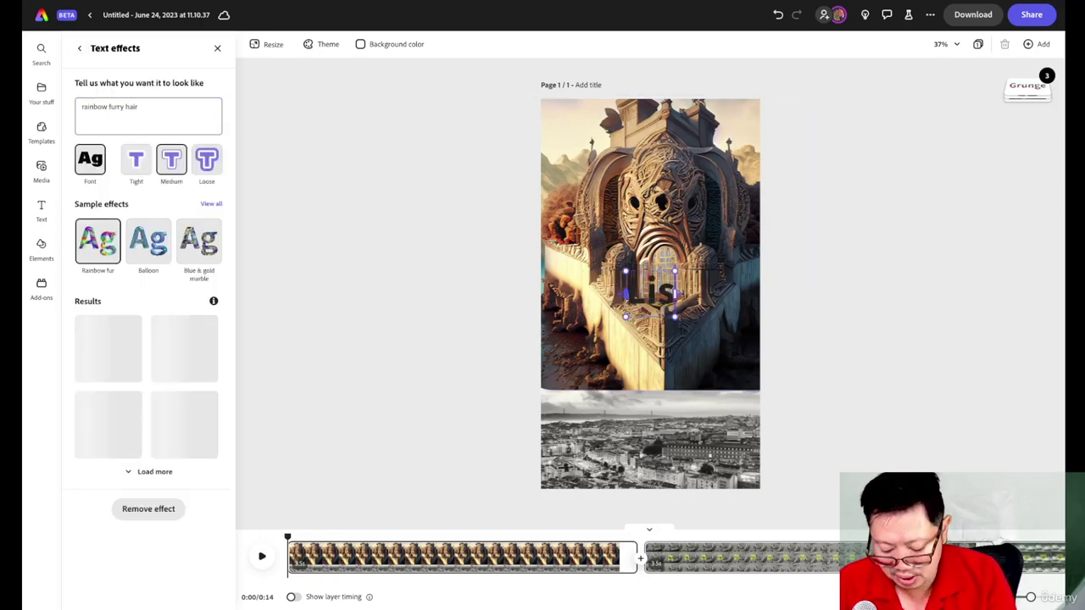
text(bon)
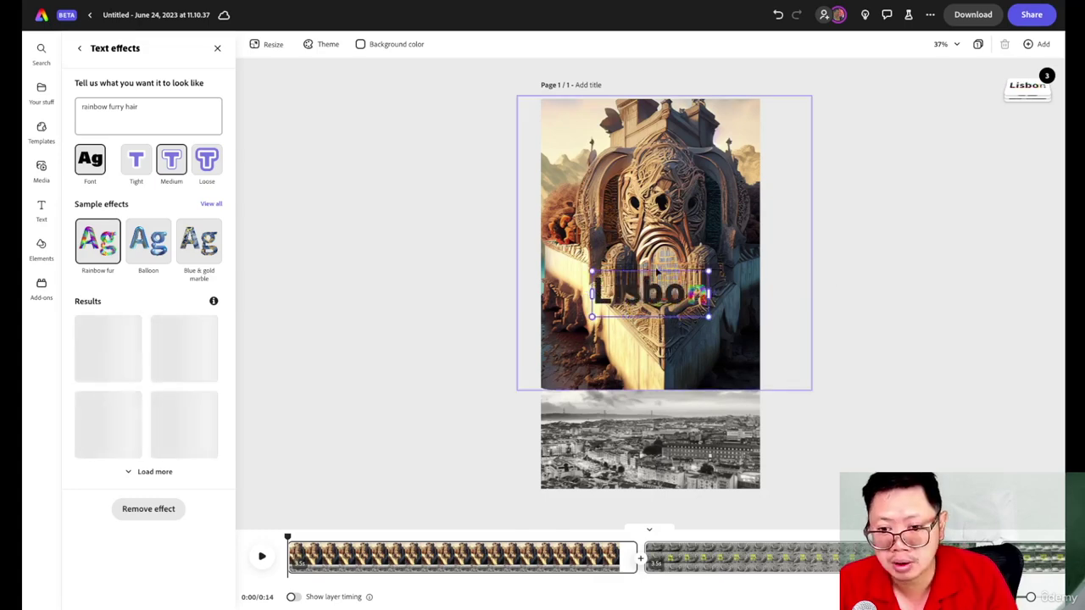
key(Escape)
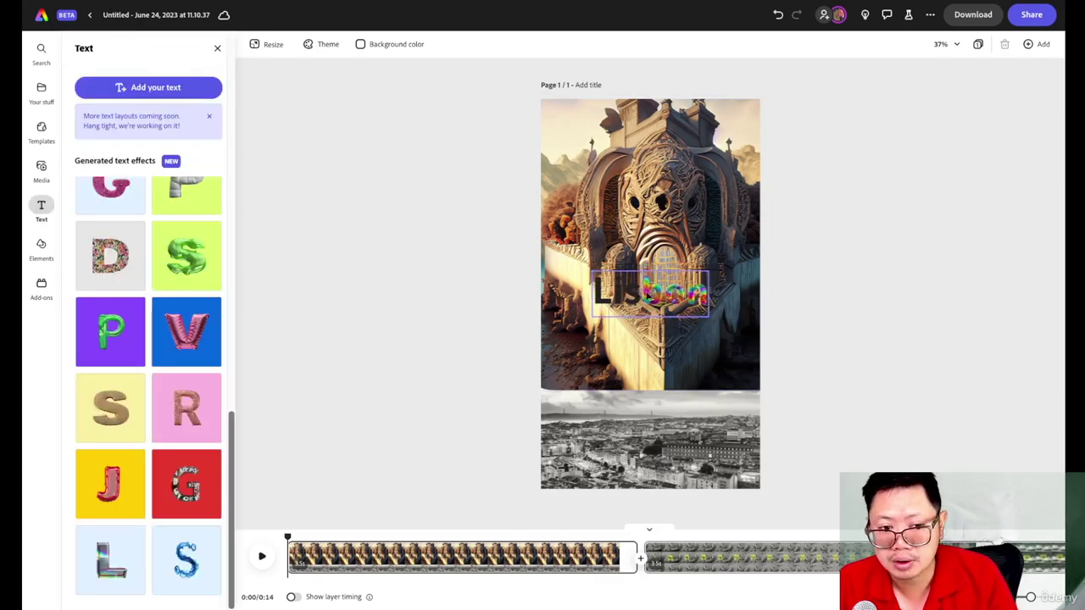
click(653, 294)
drag(652, 293, 657, 444)
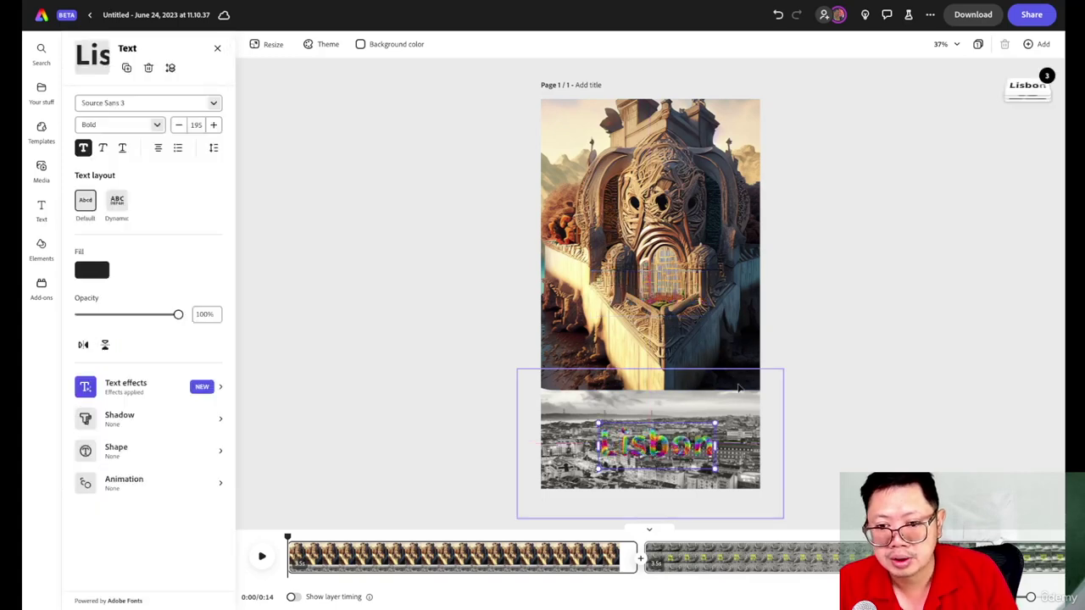
key(Escape)
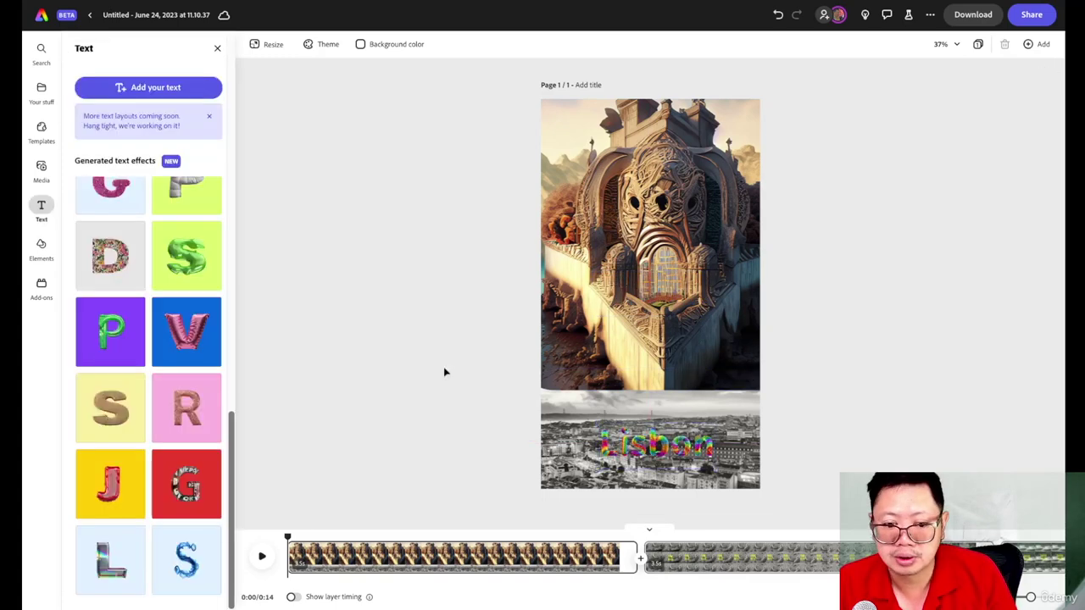
Preview the reel, then select the opening scene's Lisbon title (Source Sans 3 Bold, size 195).
click(262, 566)
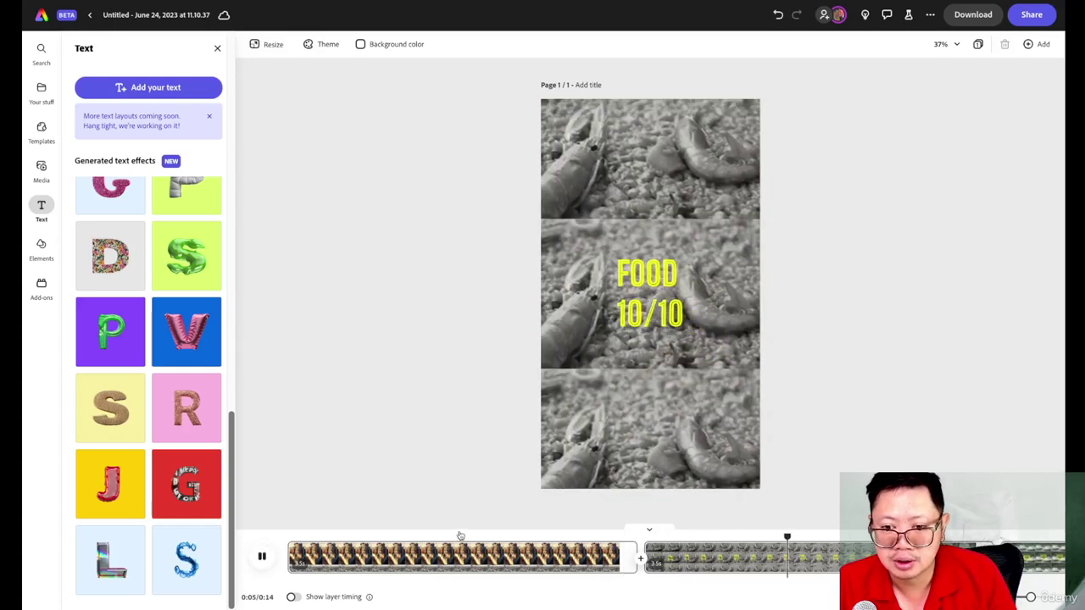
key(space)
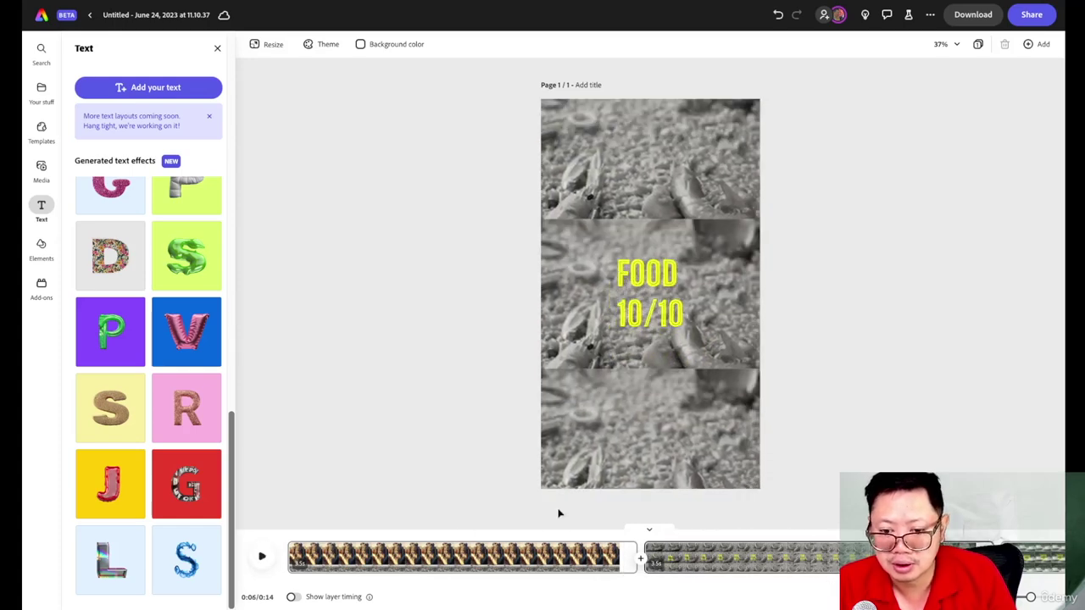
click(432, 557)
click(431, 557)
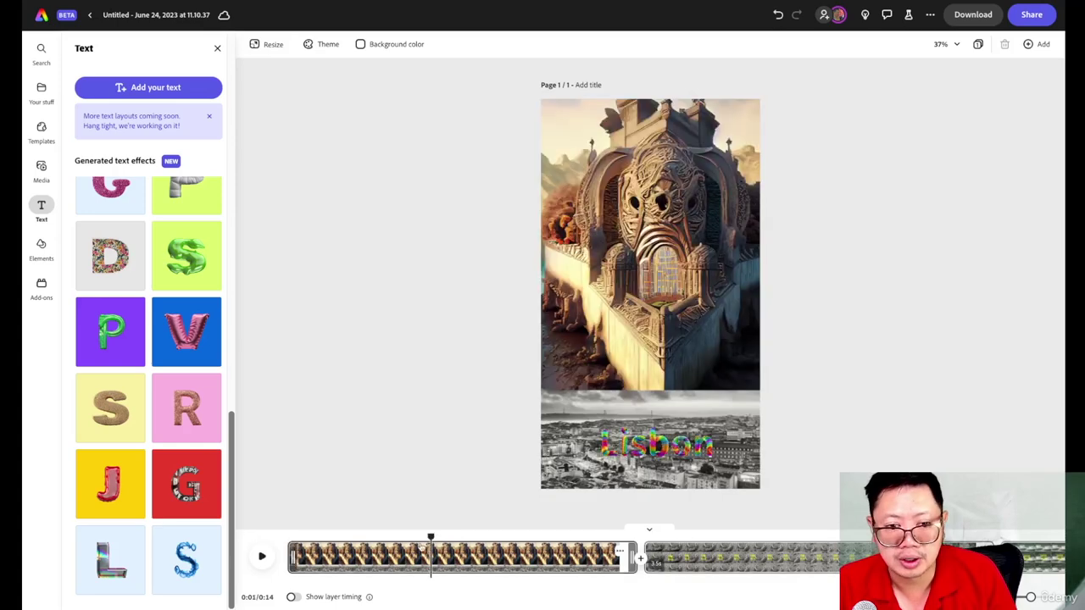
click(657, 445)
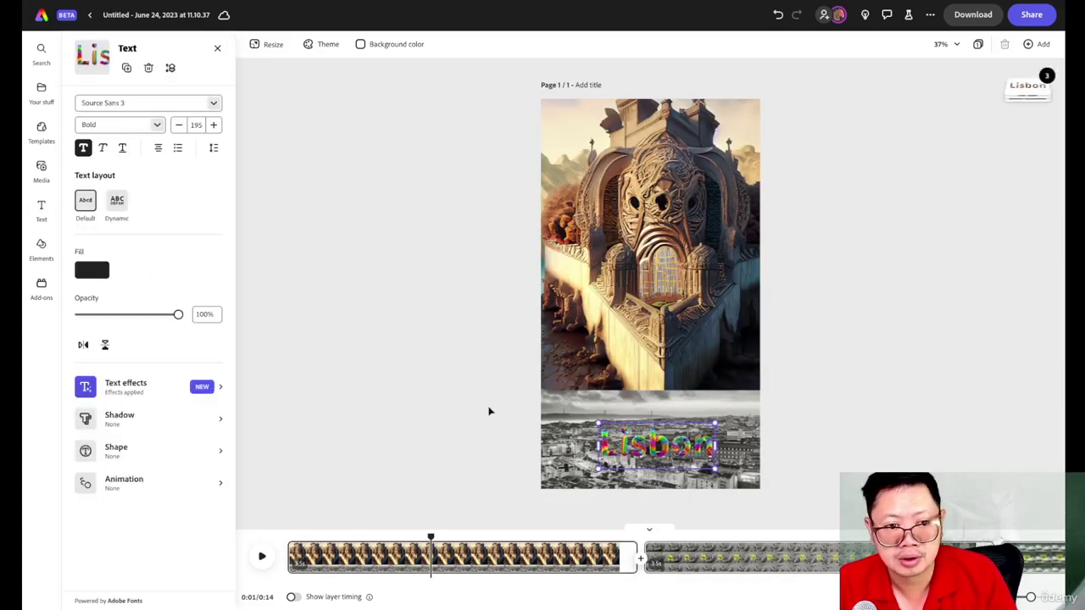
Replace the food scene's FOOD 10/10 title text with LISBON.
click(752, 558)
click(653, 278)
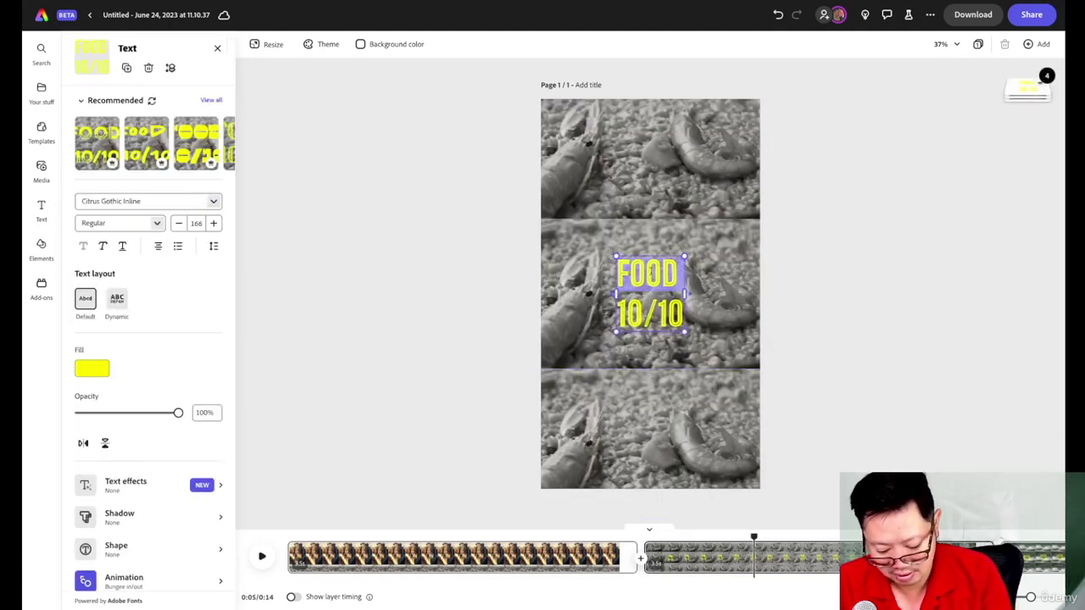
key(BackSpace)
text(LISBON)
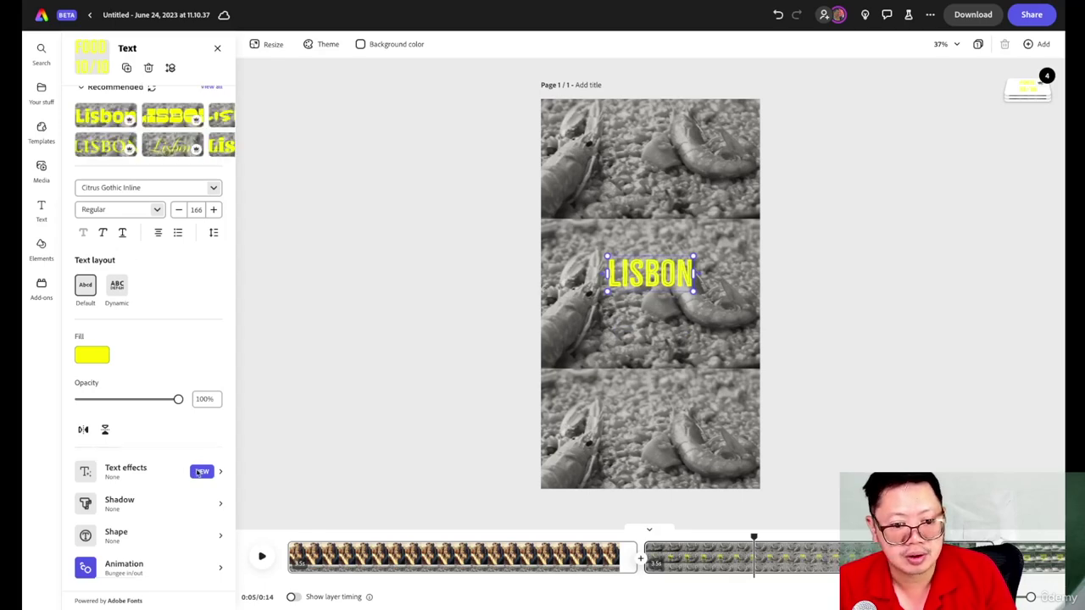
Give the LISBON title the Blue & gold marble text effect and enlarge it.
click(220, 476)
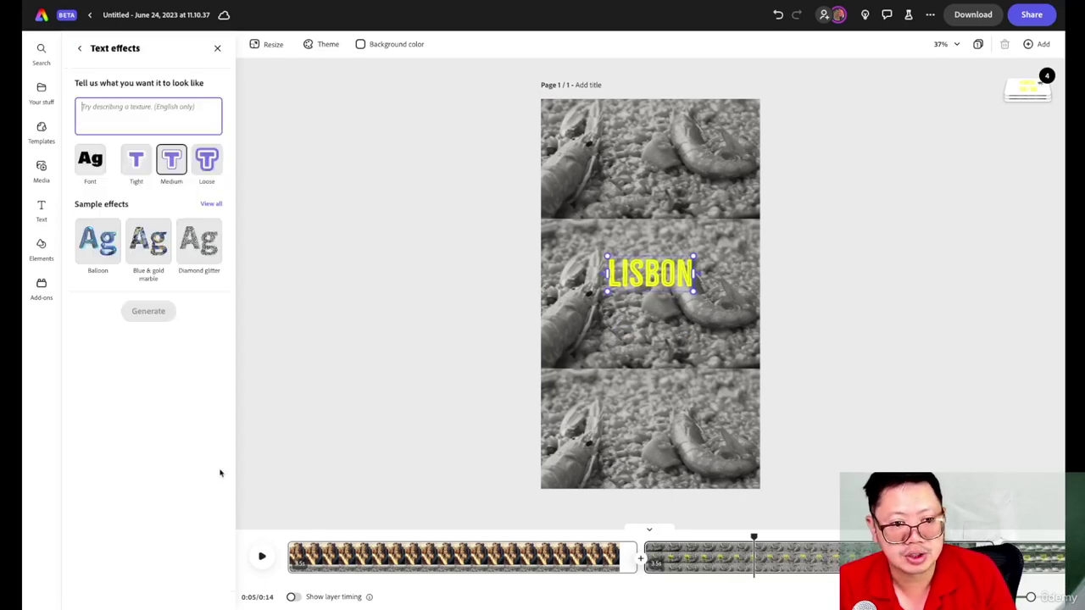
click(145, 251)
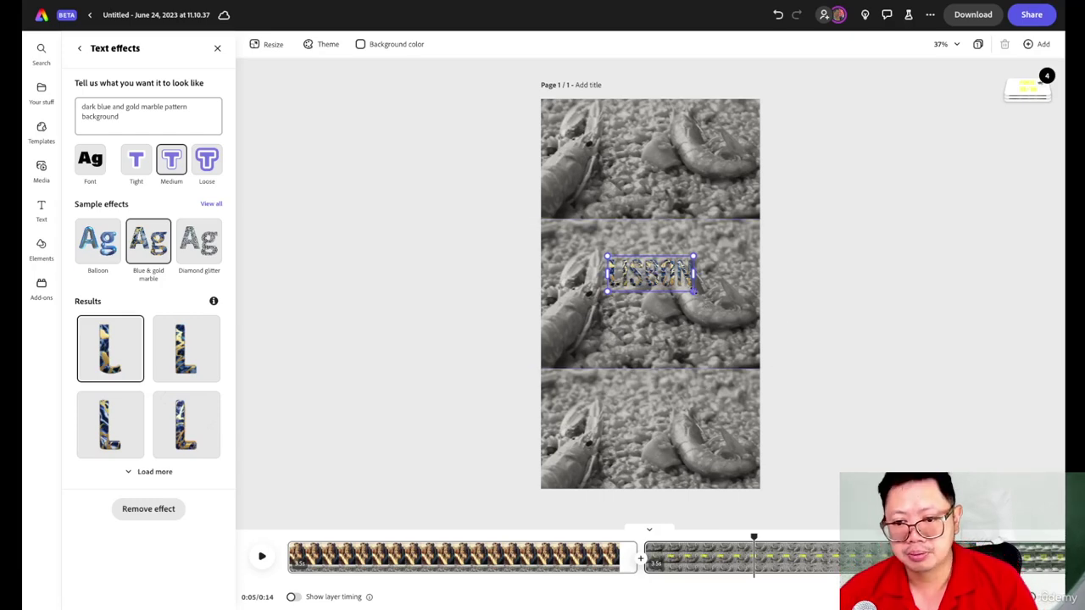
drag(693, 291, 763, 356)
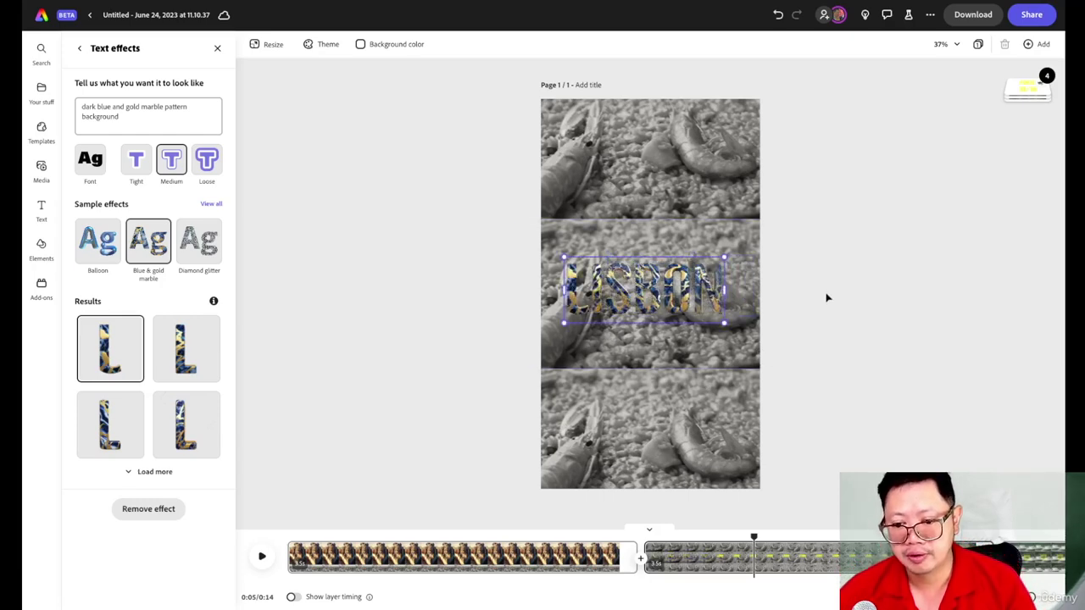
click(801, 413)
scroll(803, 560, right, 10)
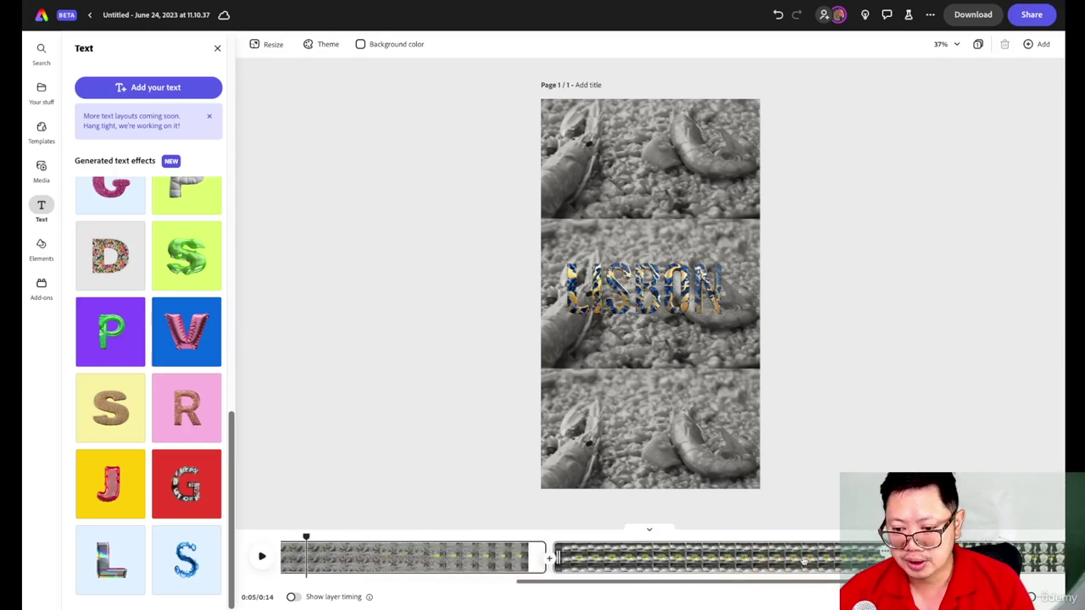
Go to the COFFEE 10/10 scene and delete its middle grayscale video.
click(804, 560)
click(777, 557)
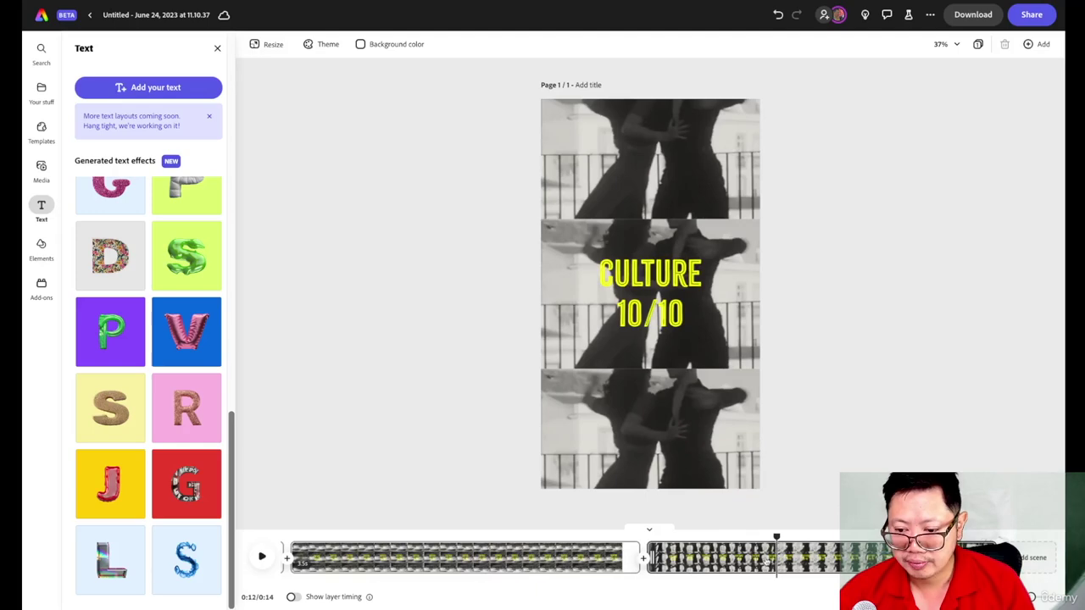
click(533, 557)
click(649, 293)
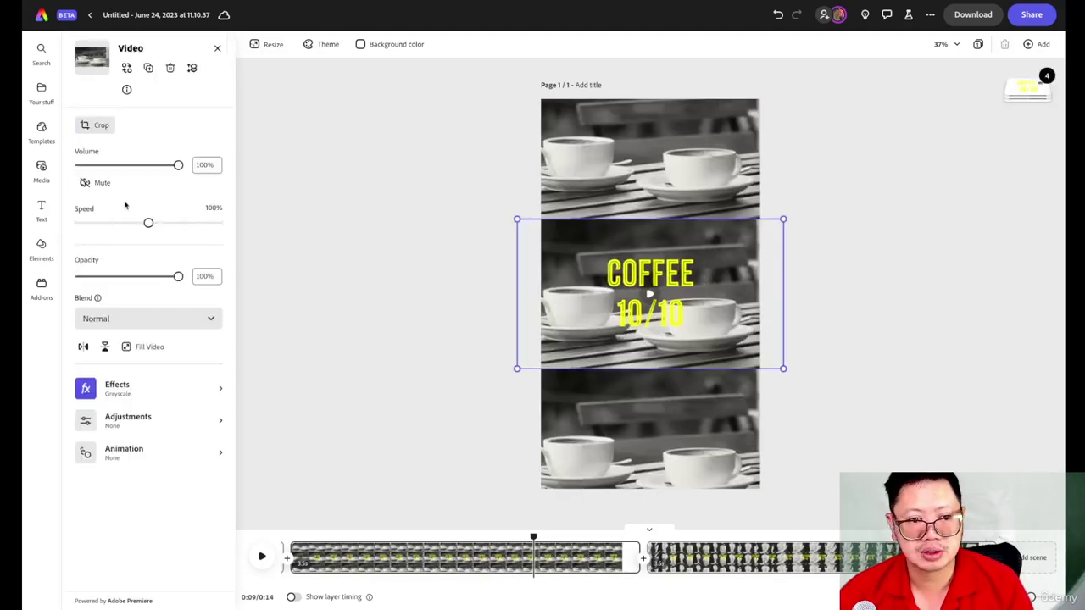
key(Delete)
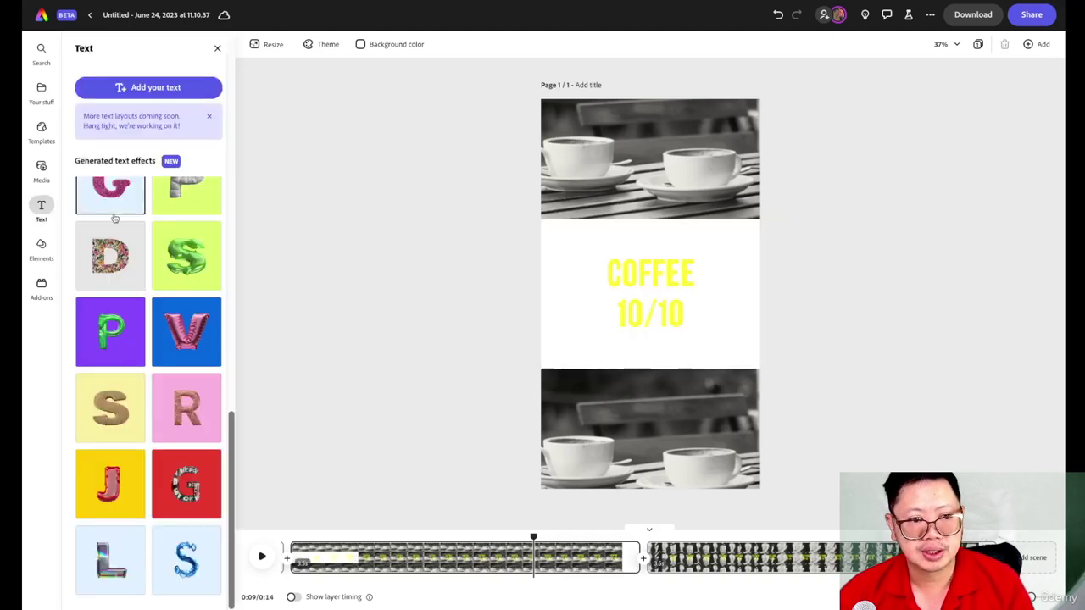
Generate a landscape AI image from the prompt 'coffee black and white' in the middle band.
click(40, 170)
click(140, 124)
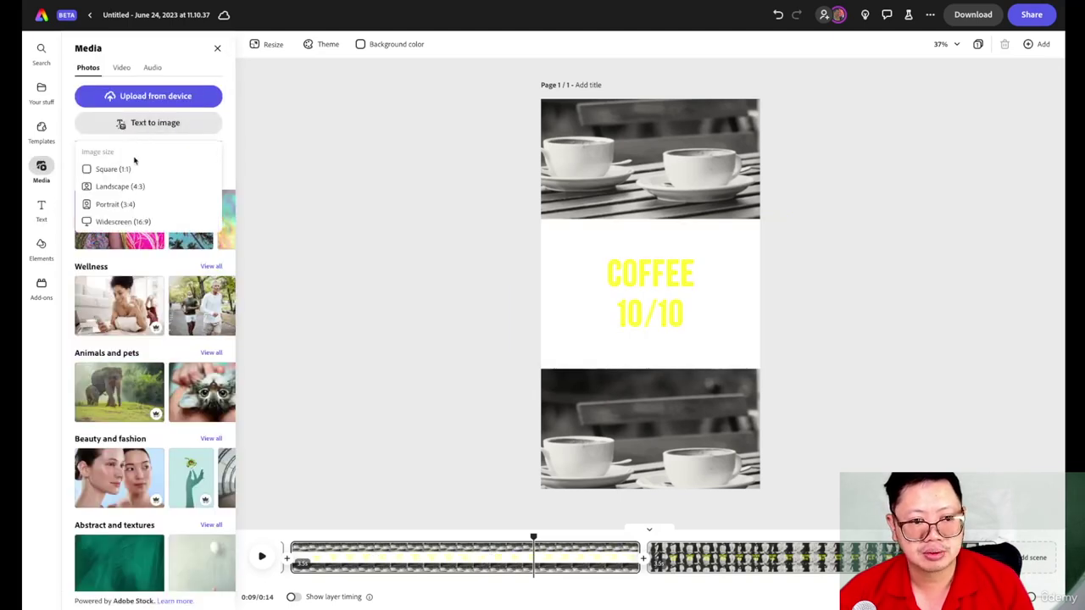
click(118, 221)
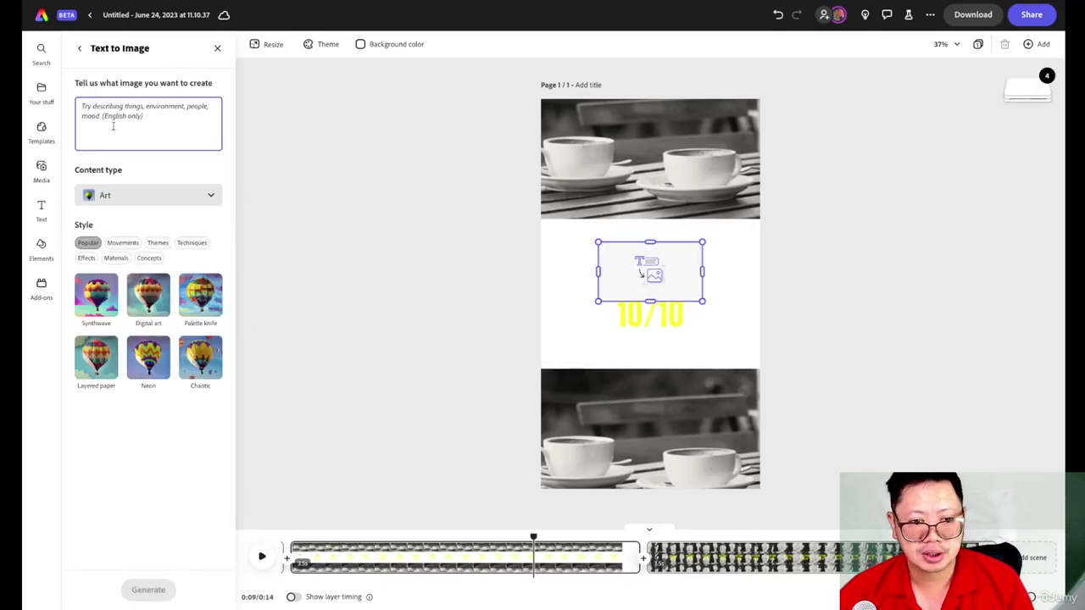
text(co)
key(BackSpace)
key(BackSpace)
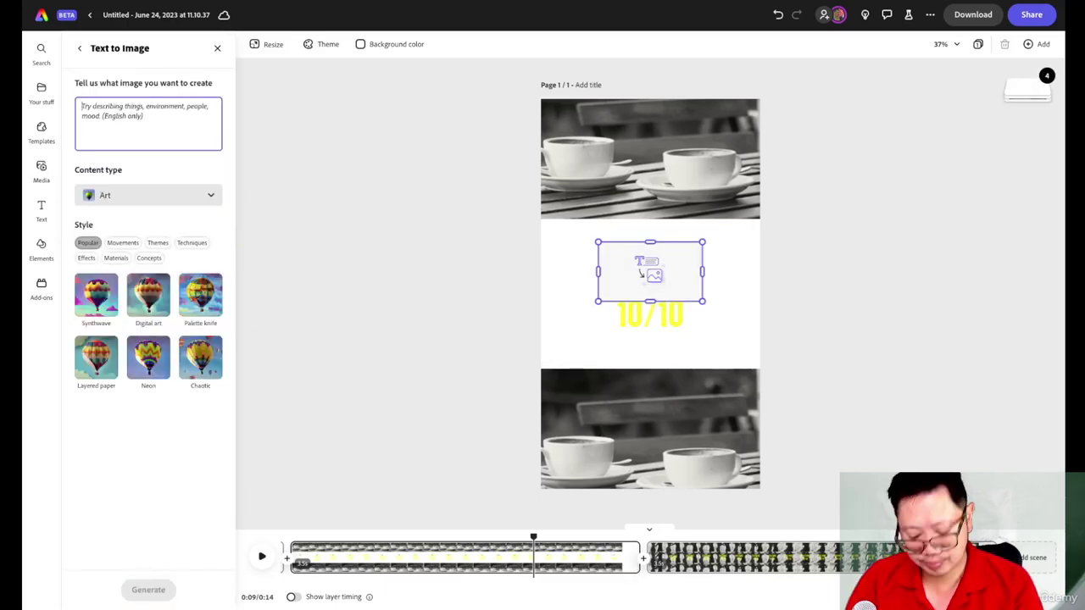
text(coff)
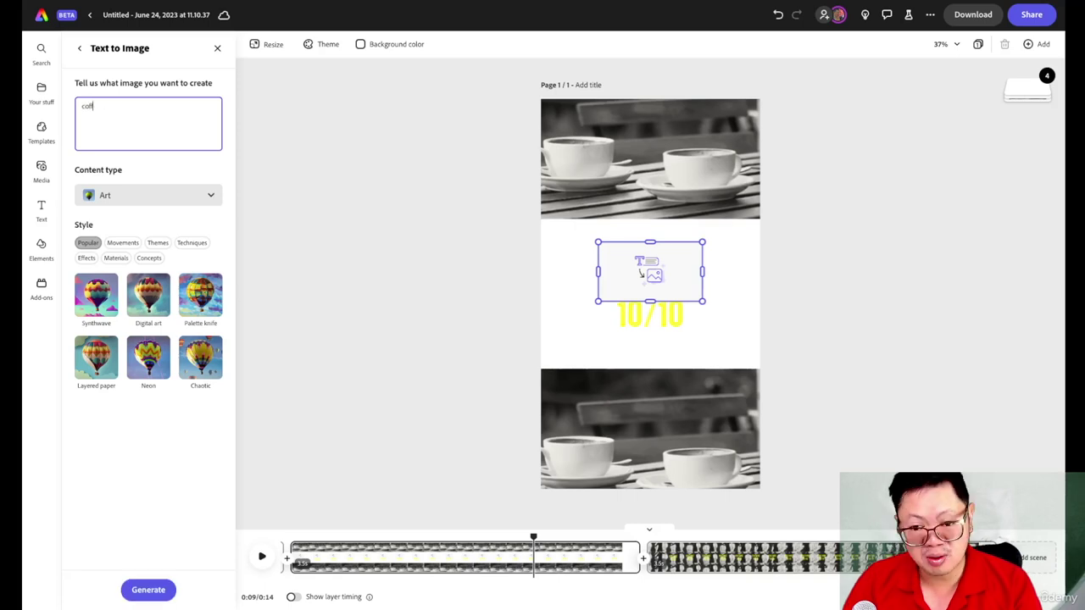
text(ee black a)
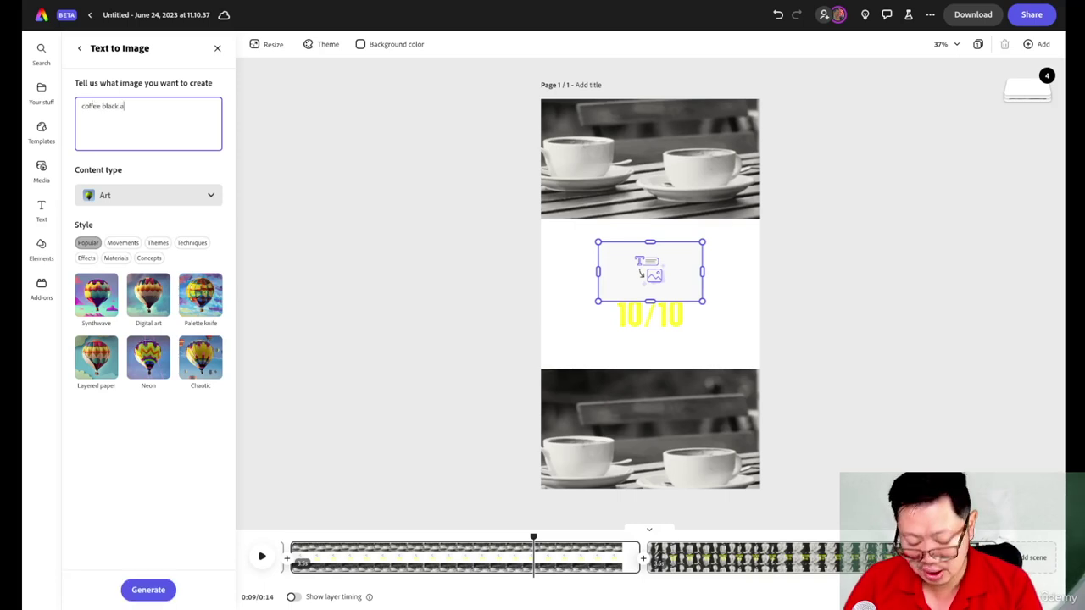
text(nd white)
key(Return)
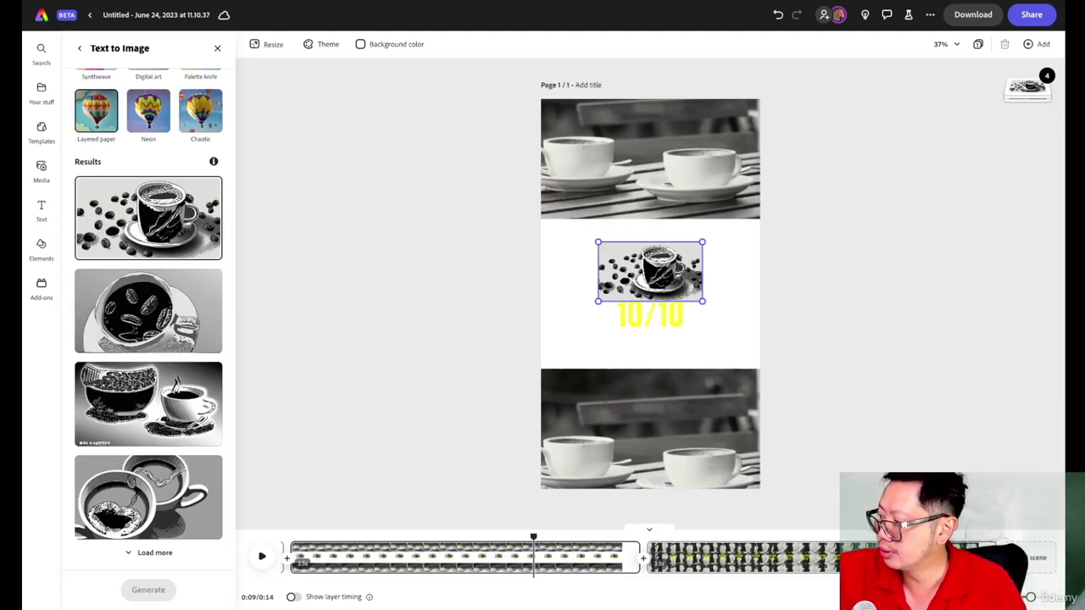
scroll(153, 172, up, 5)
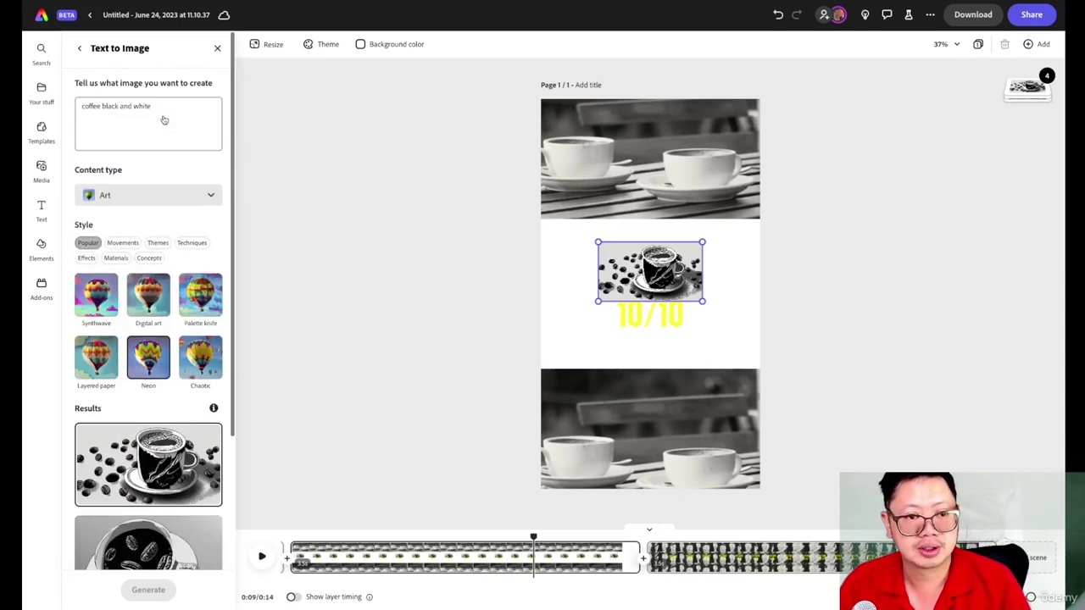
Extend the prompt to 'coffee black and white cinematic 3d' and regenerate the images.
click(164, 109)
text(cin)
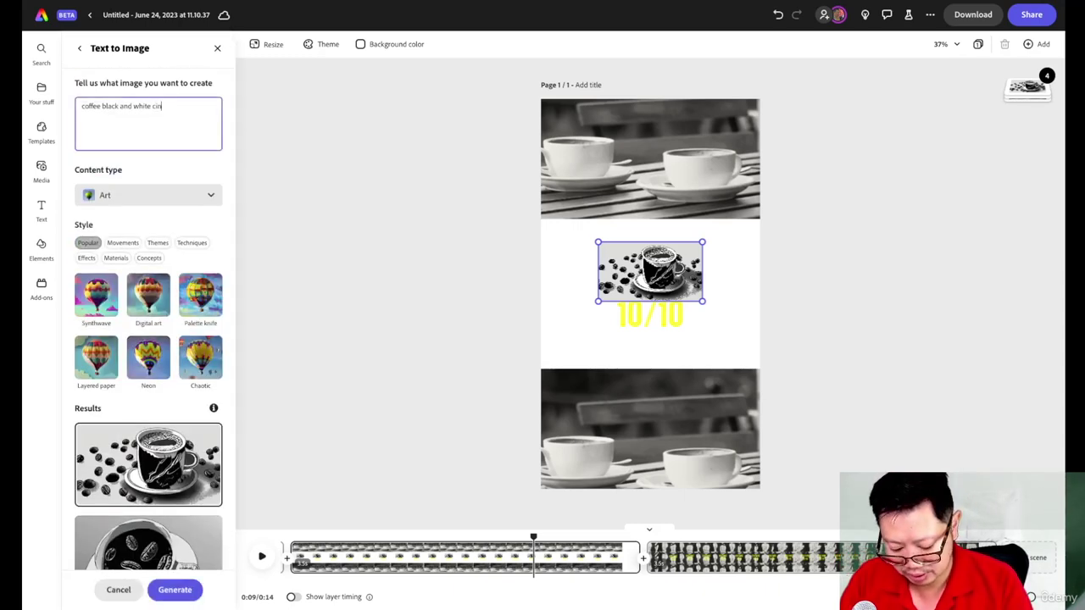
text(ematic )
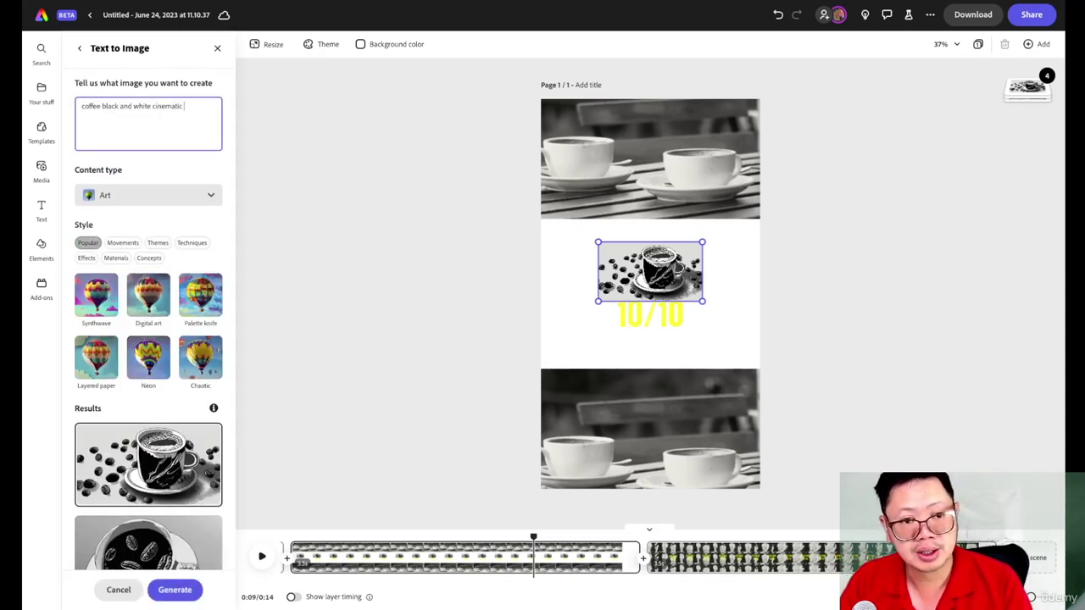
text(3d)
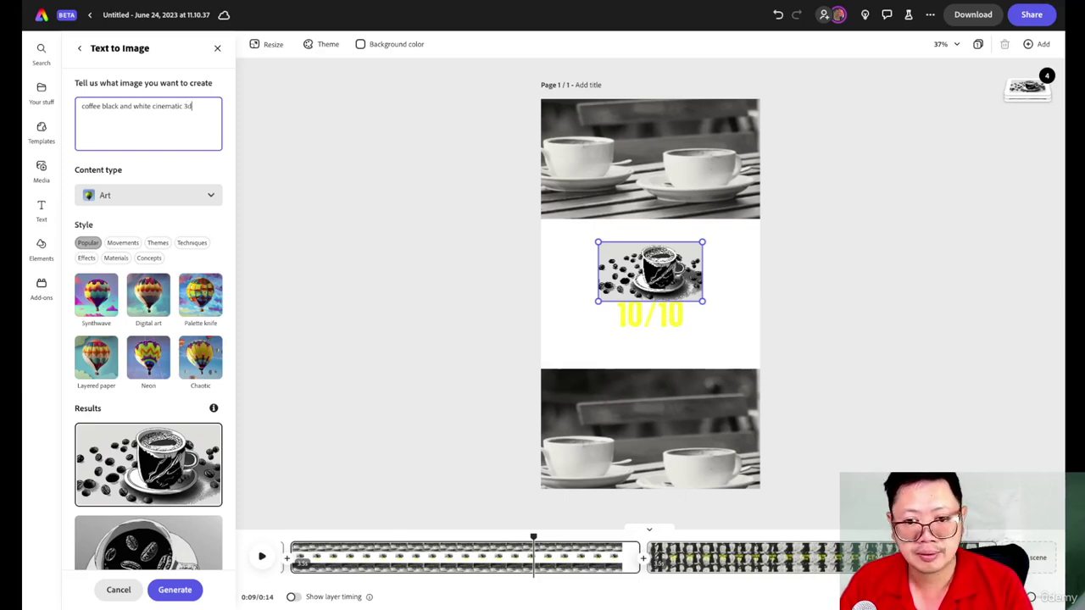
key(Return)
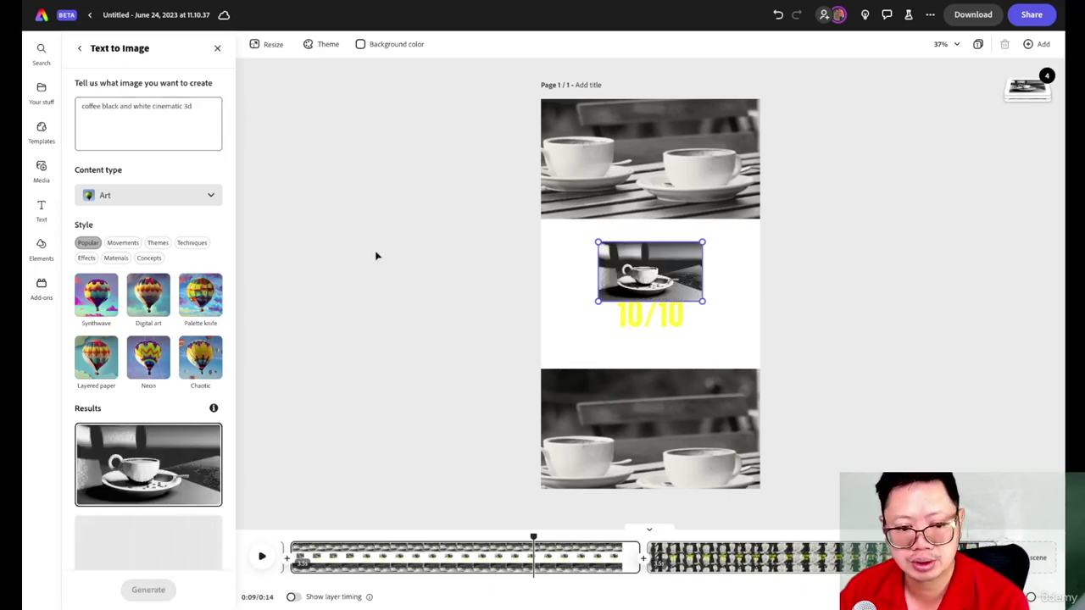
scroll(208, 439, down, 1)
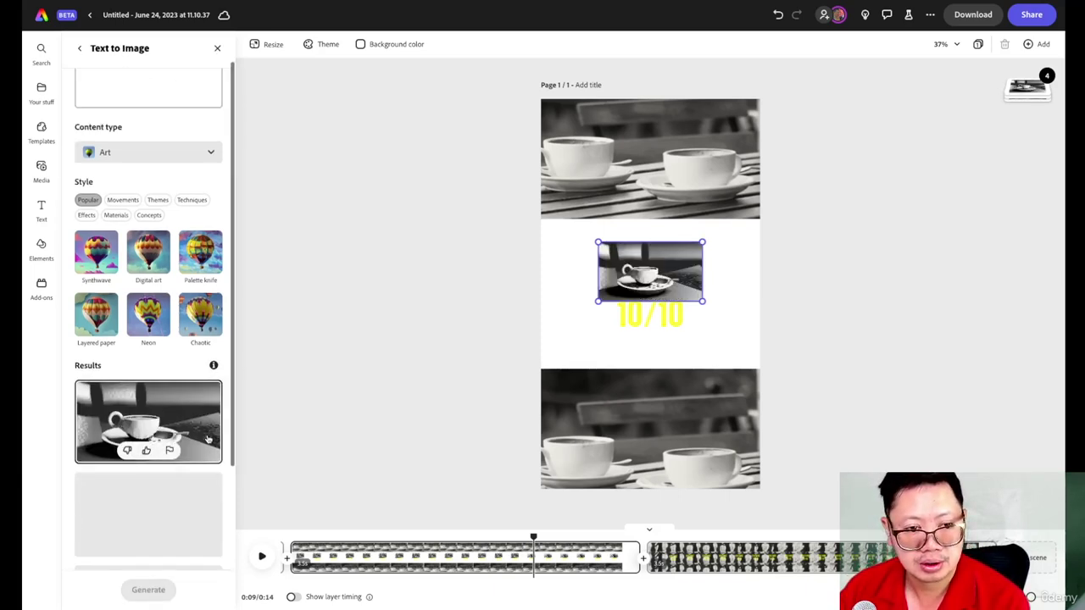
Switch the content type to Photo and use the two-coffee-cups result as the image.
click(204, 157)
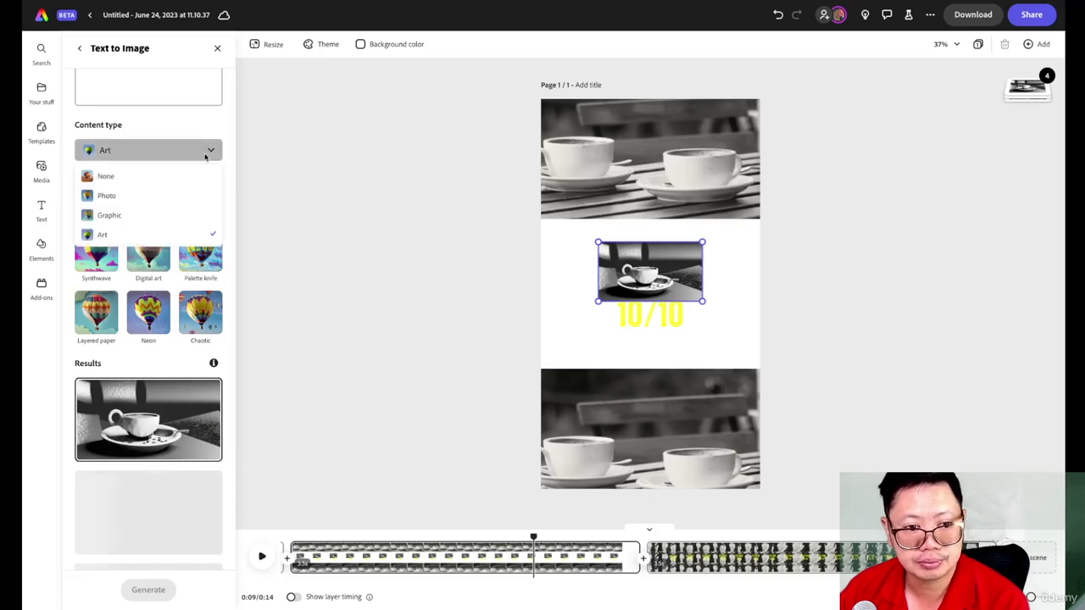
click(183, 195)
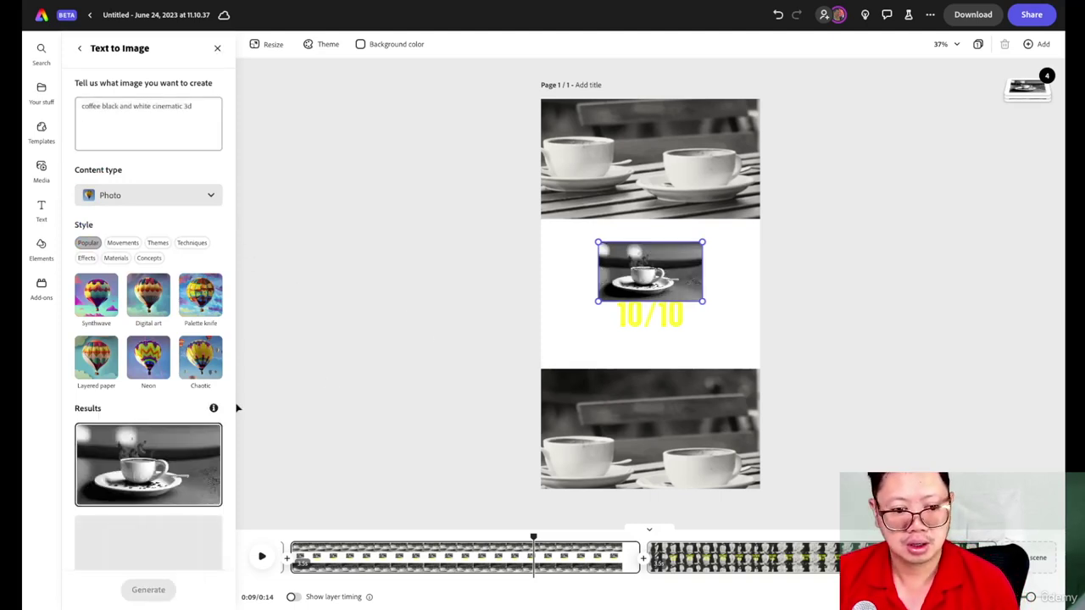
scroll(187, 443, down, 3)
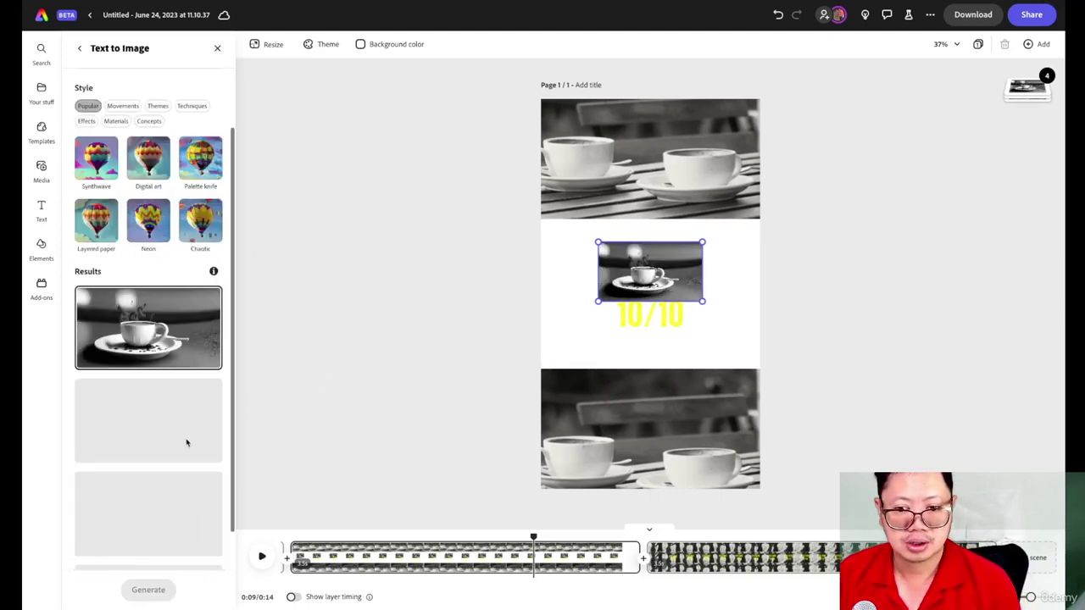
scroll(187, 442, down, 1)
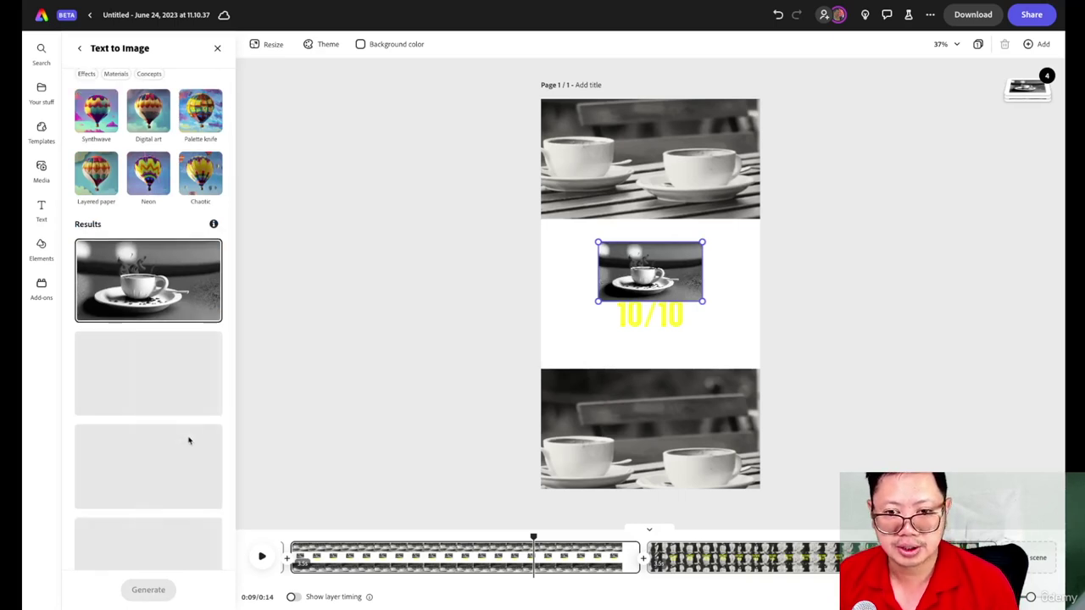
scroll(189, 441, down, 1)
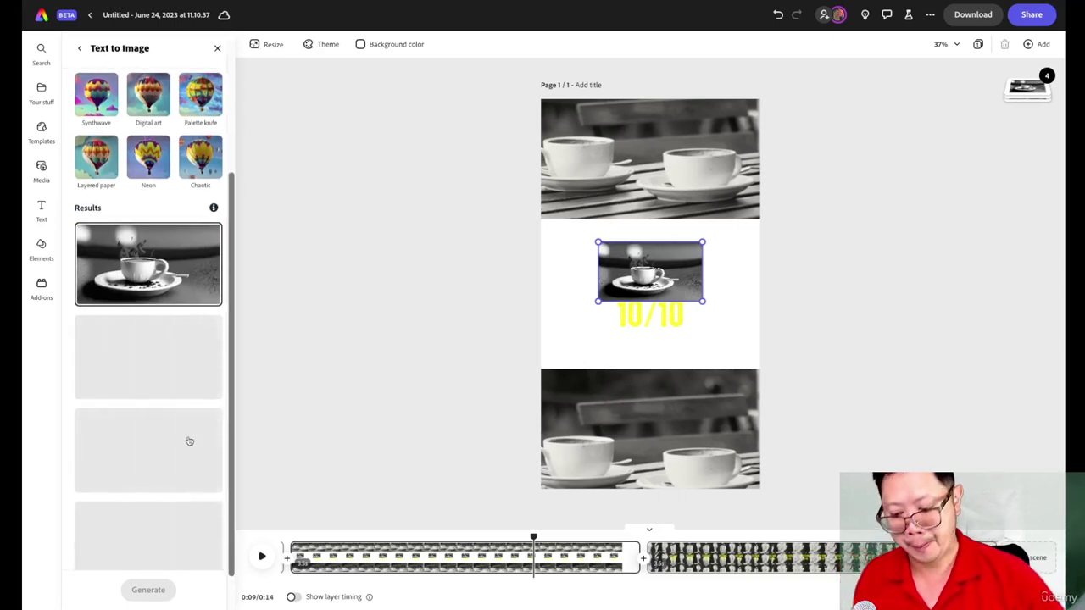
scroll(189, 441, down, 1)
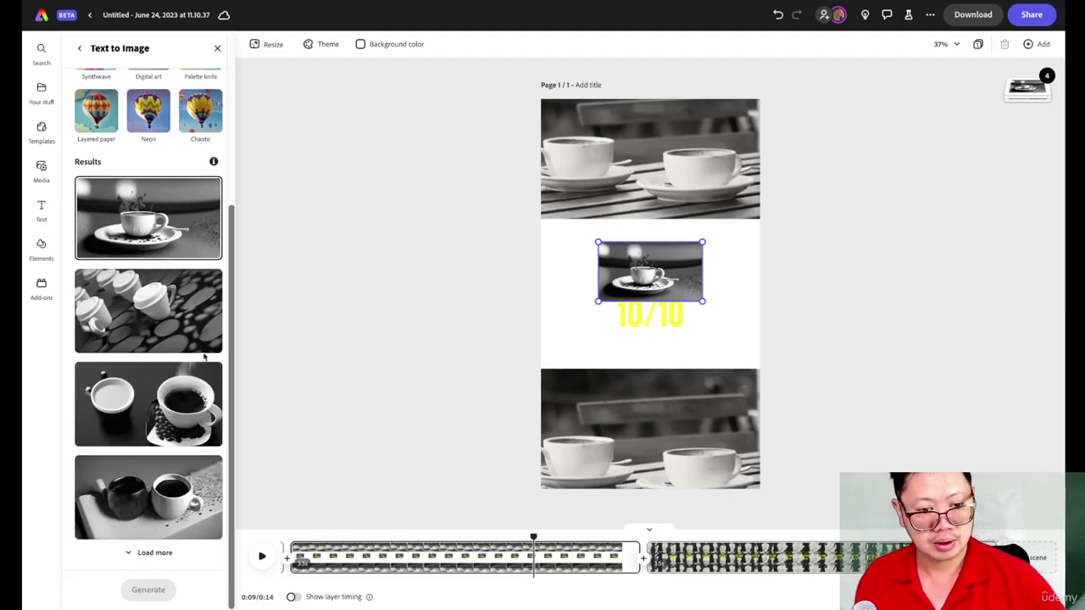
click(171, 502)
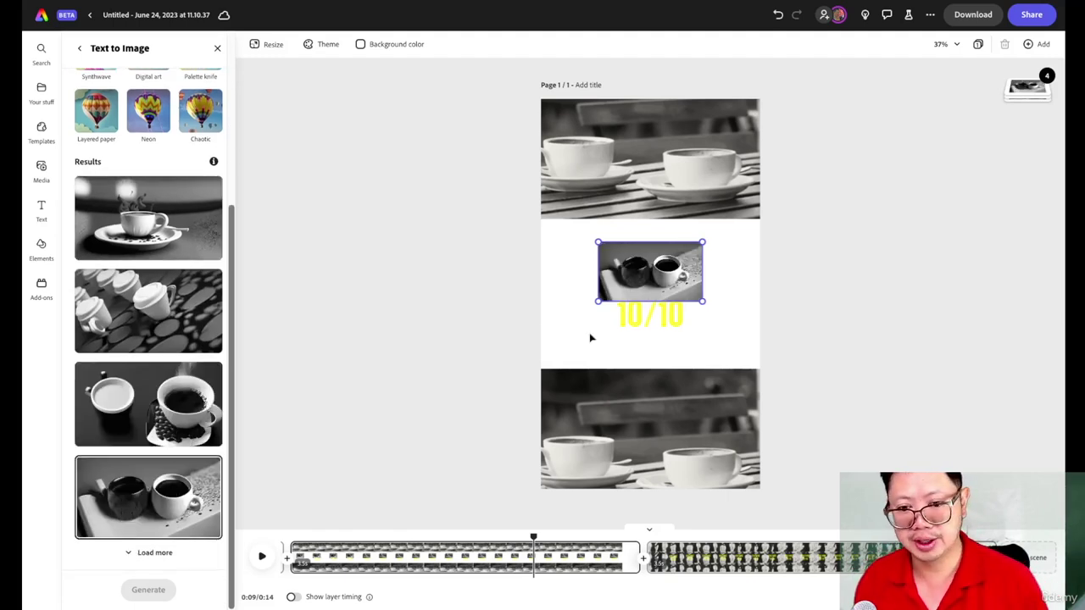
Try moving the two-cup coffee image lower, then undo so it stays over the middle band.
drag(597, 302, 608, 270)
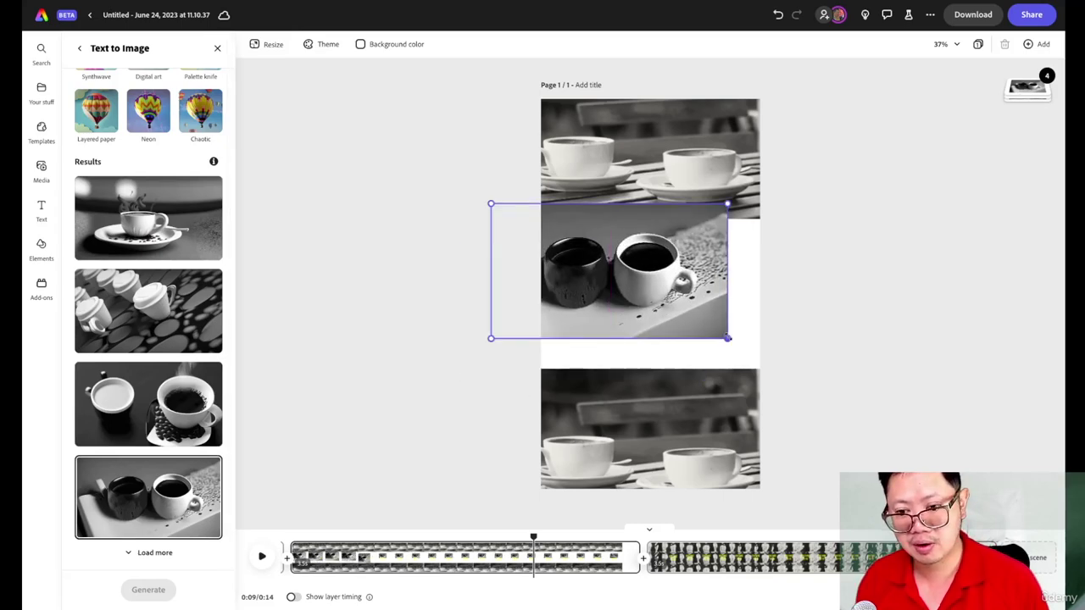
drag(599, 301, 640, 392)
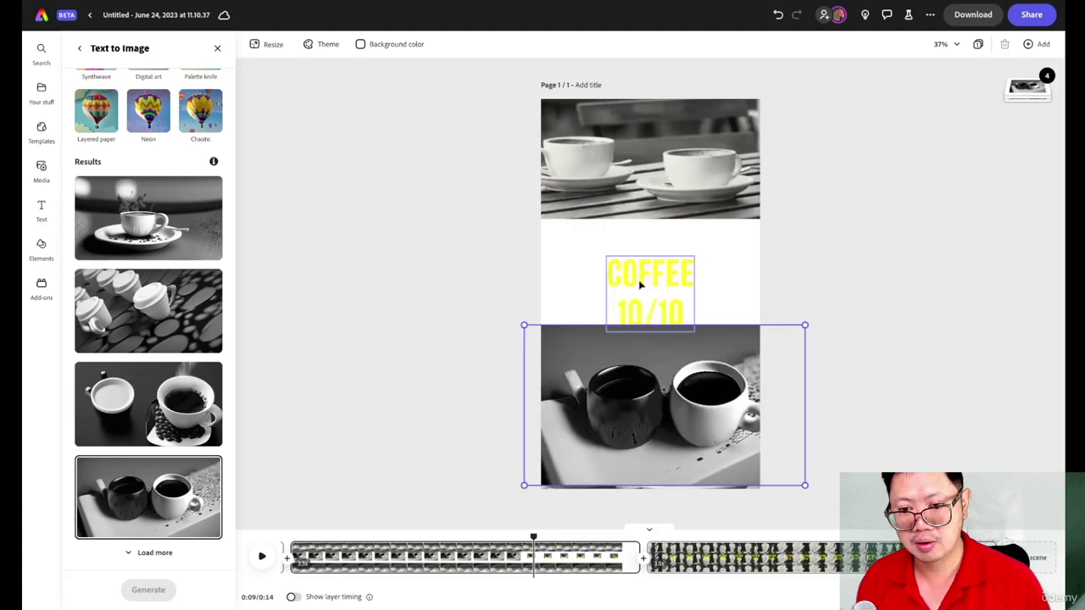
click(640, 286)
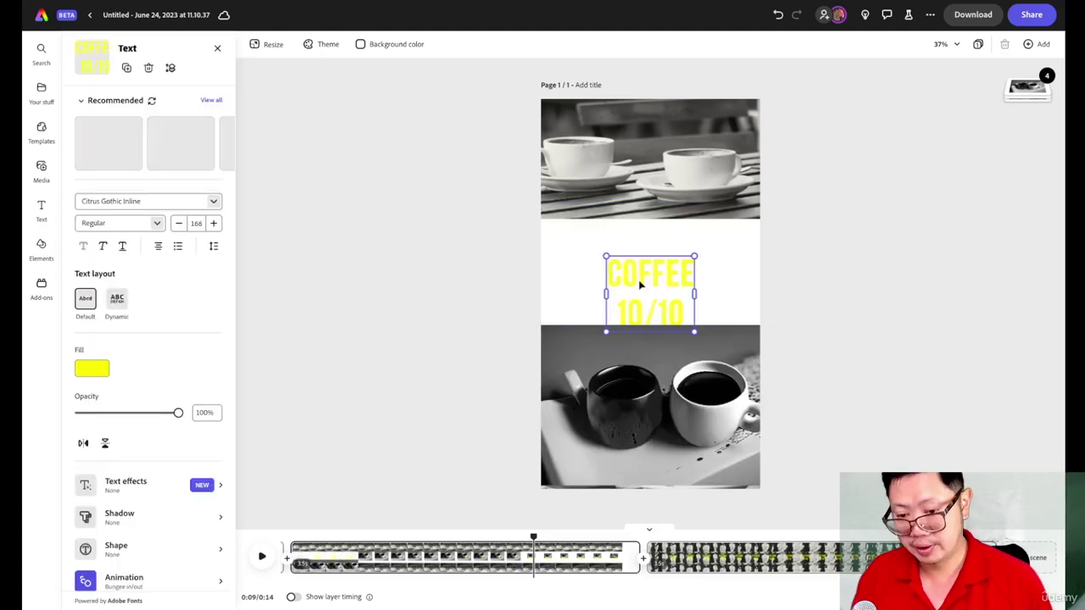
key(ctrl+z)
click(733, 525)
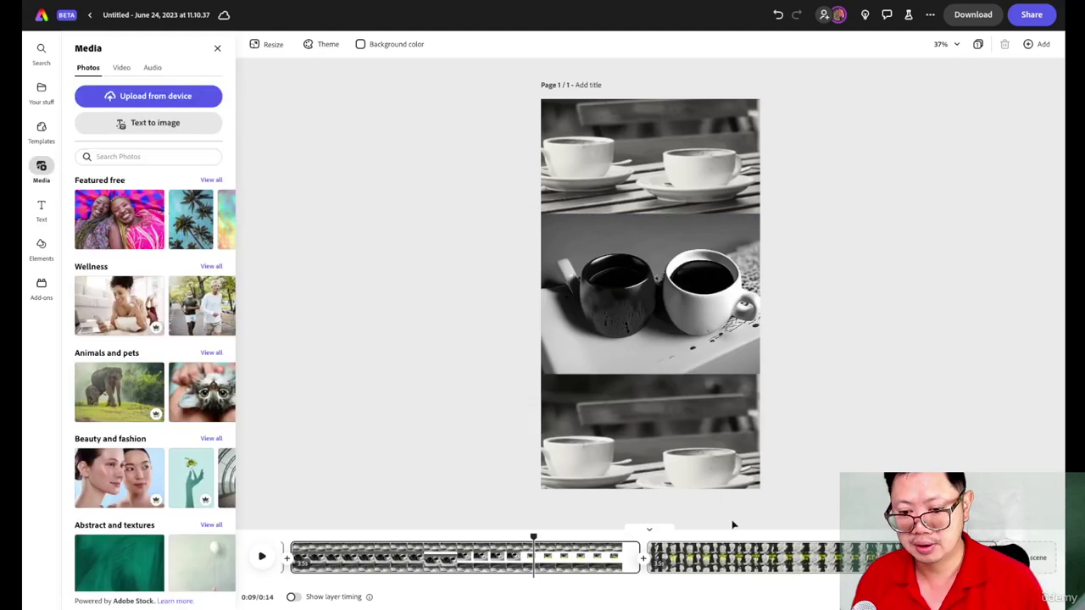
On the CULTURE 10/10 scene, generate a landscape 4:3 image from 'traveling in an airport 3d cinematic'.
click(754, 540)
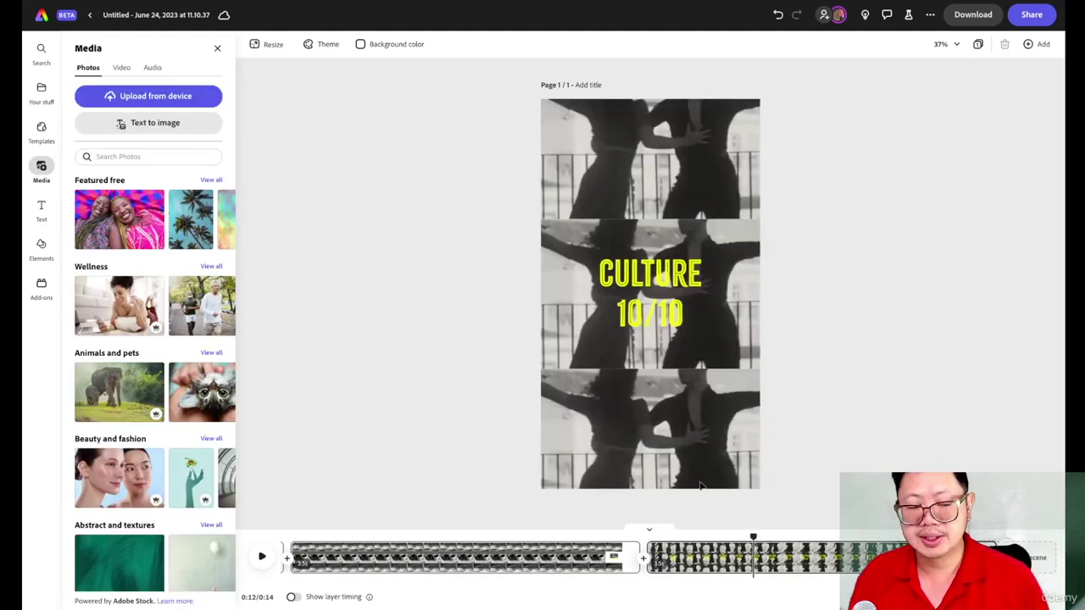
click(148, 127)
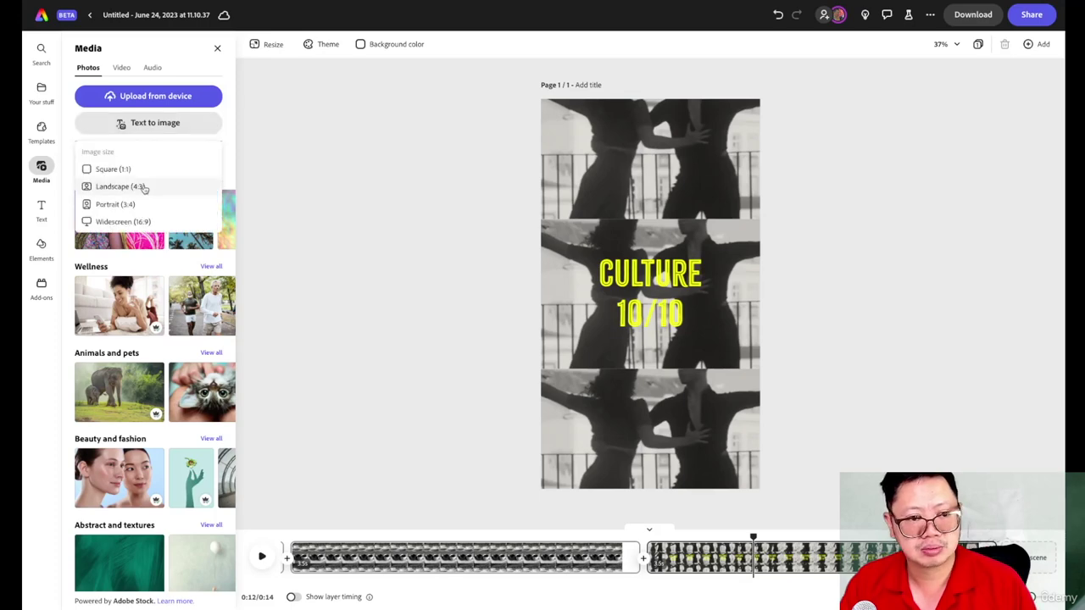
click(144, 187)
text(tra)
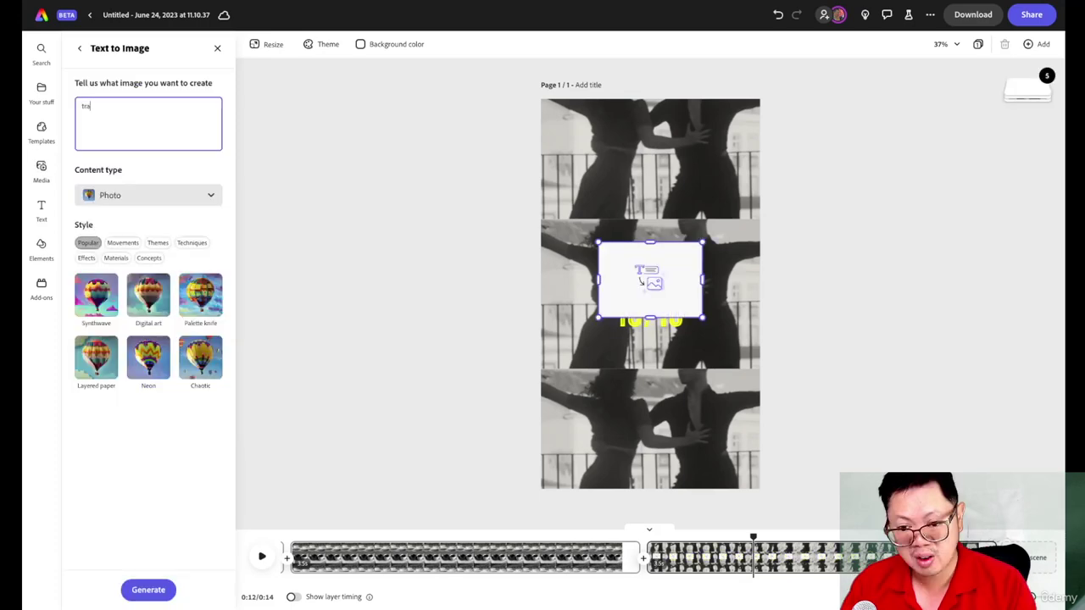
text(vel)
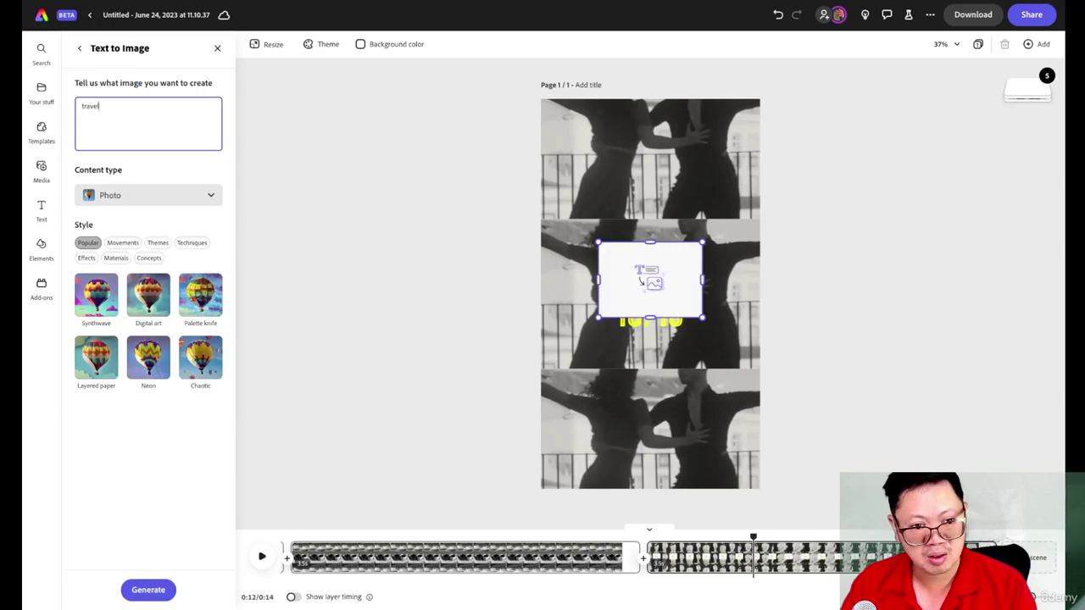
text(ing in an)
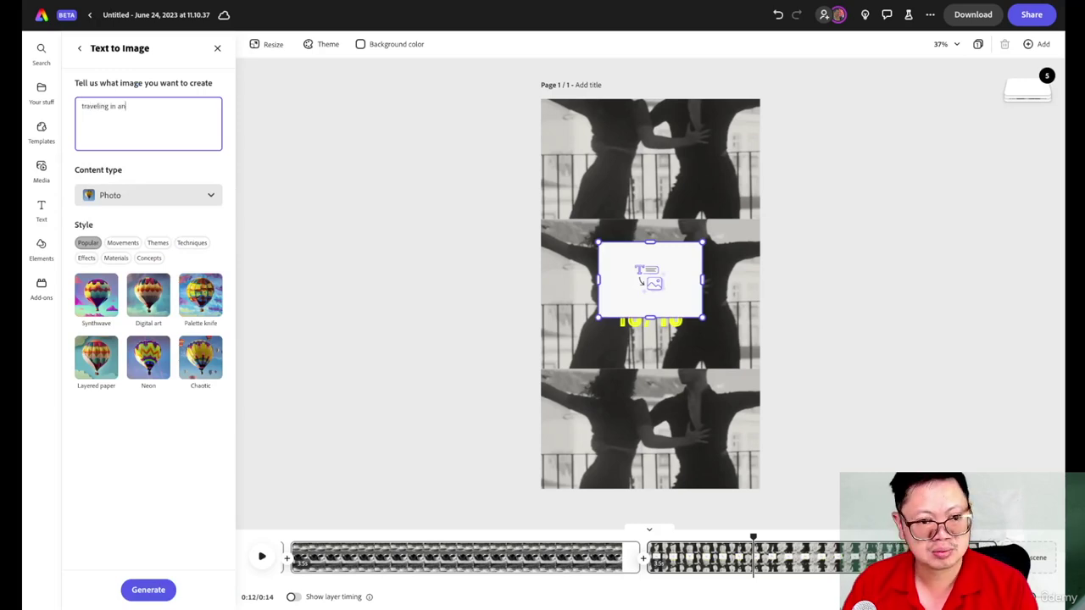
text( airport 3d )
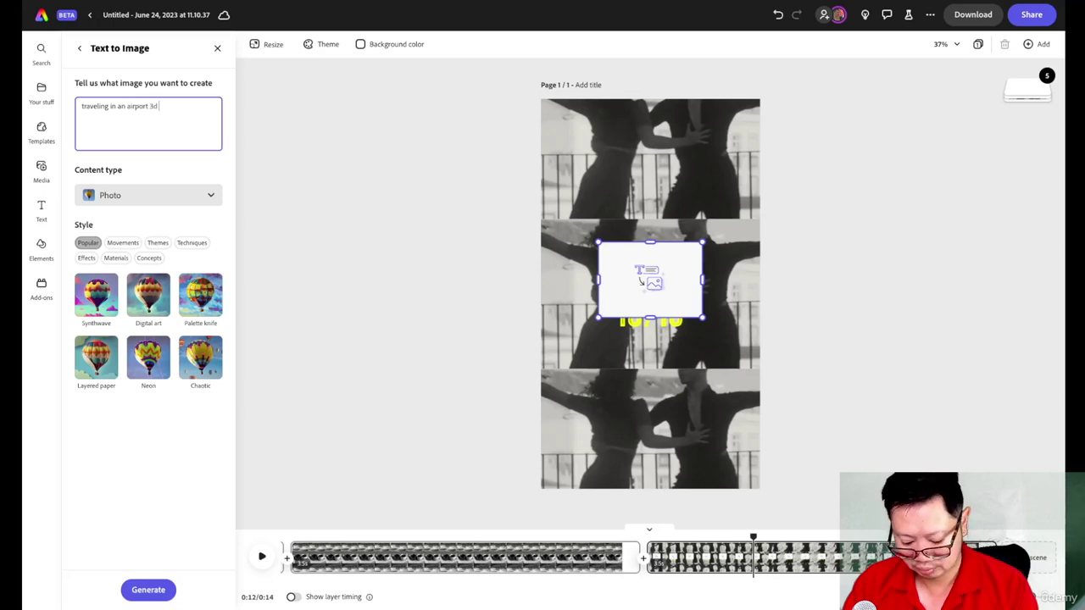
text(cinemat)
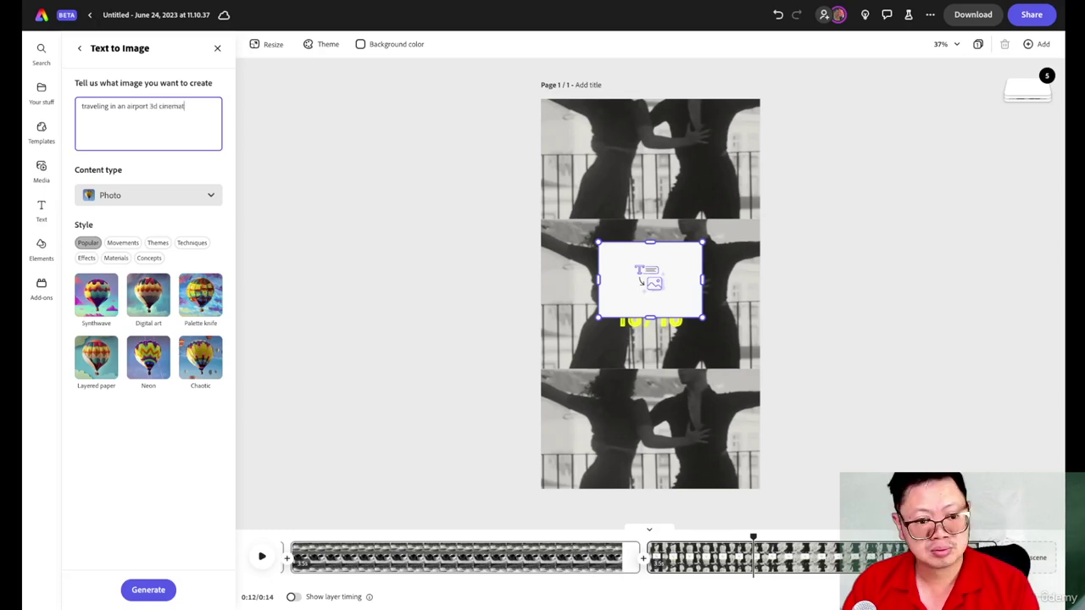
text(ic)
key(Return)
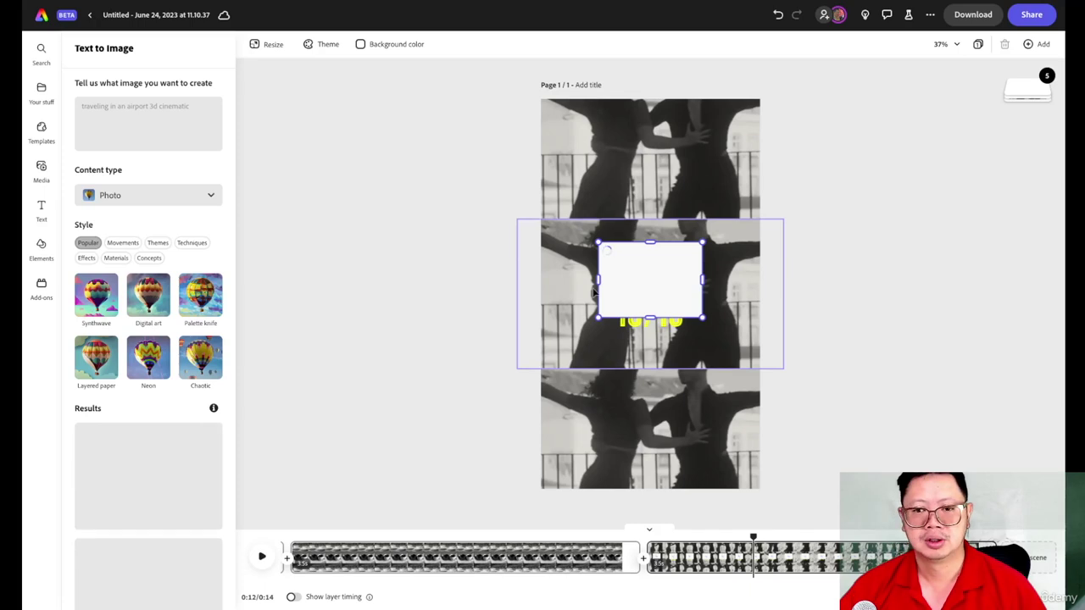
Place the airplane-at-the-window image at the scene's bottom and delete the CULTURE 10/10 title.
click(178, 273)
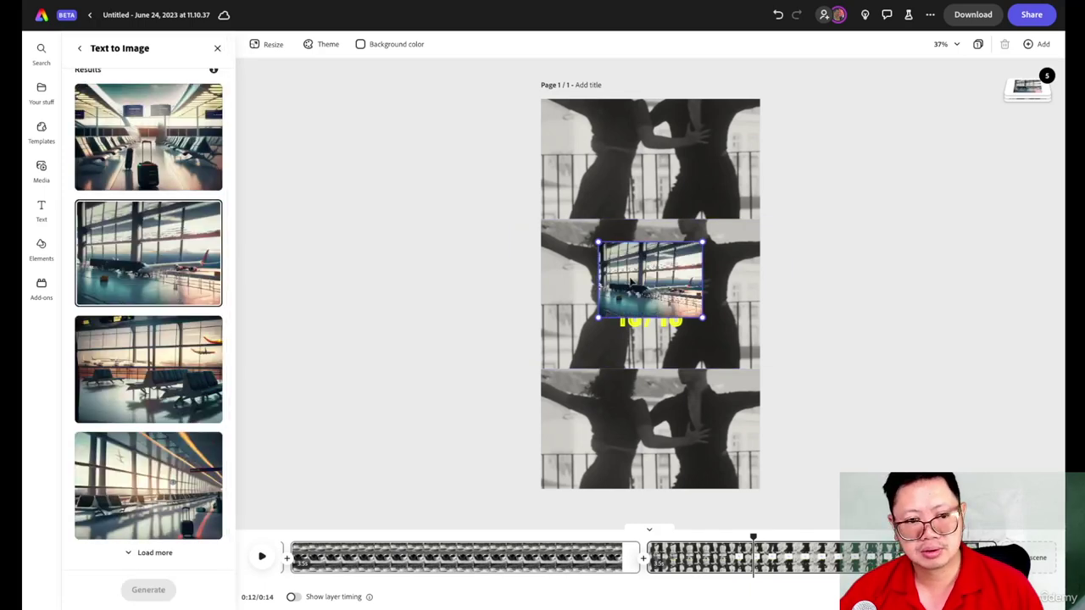
drag(632, 284, 695, 458)
click(626, 285)
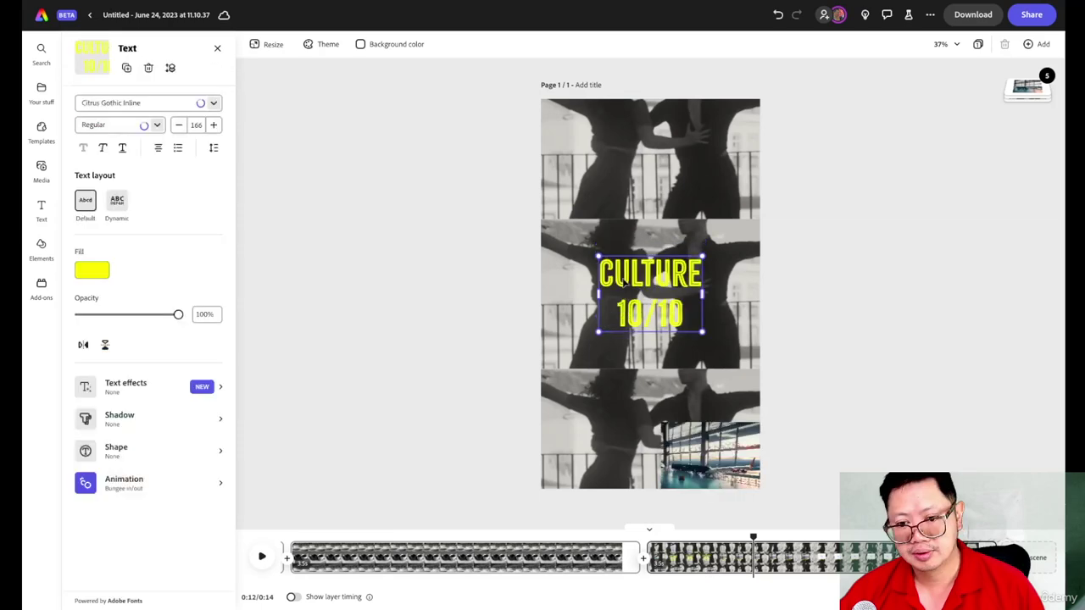
key(Delete)
Enlarge the airplane image to cover the scene's lower two bands.
drag(660, 423, 447, 361)
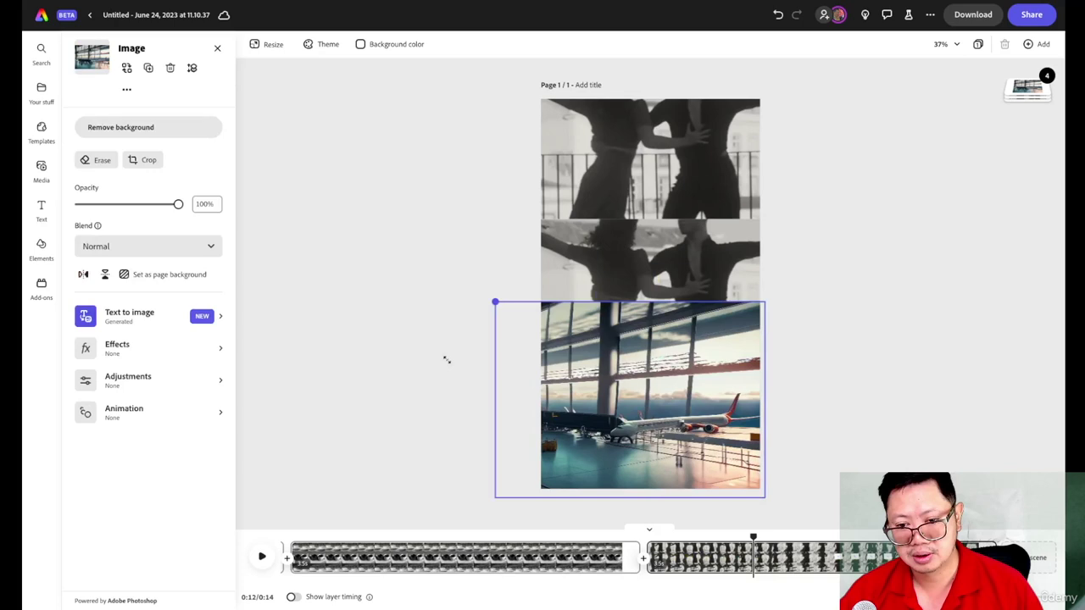
drag(446, 360, 830, 340)
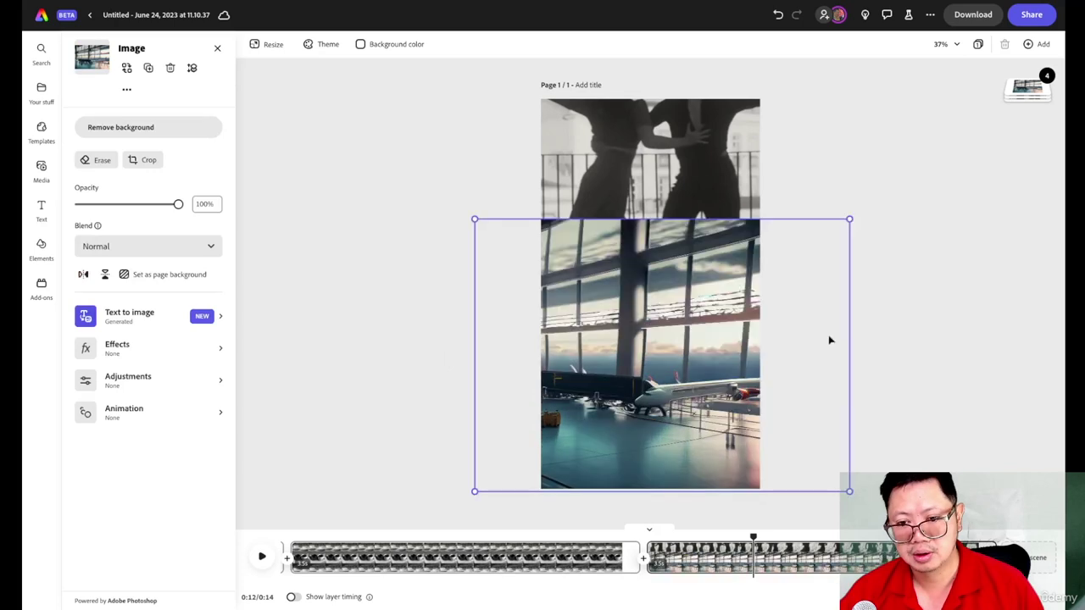
click(414, 257)
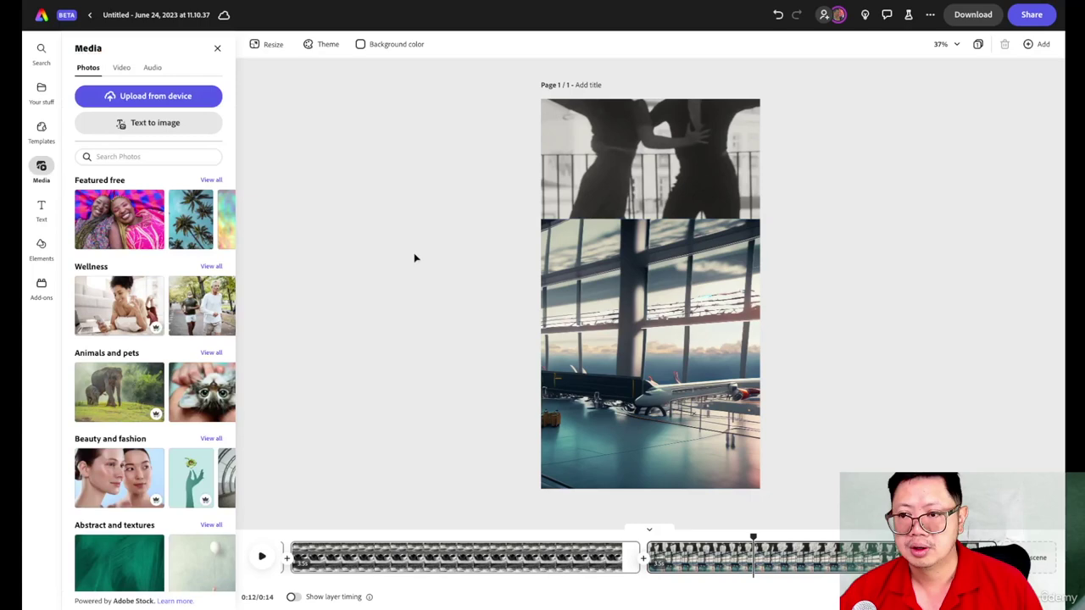
click(261, 555)
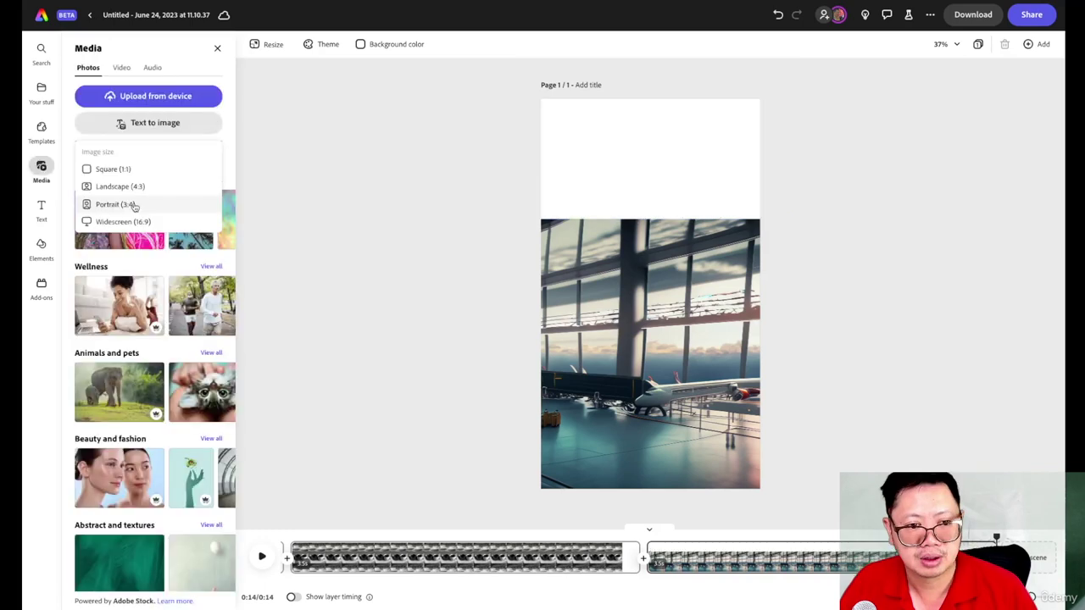
Generate a portrait 3:4 image from the prompt 'traveling' for the top band.
click(134, 205)
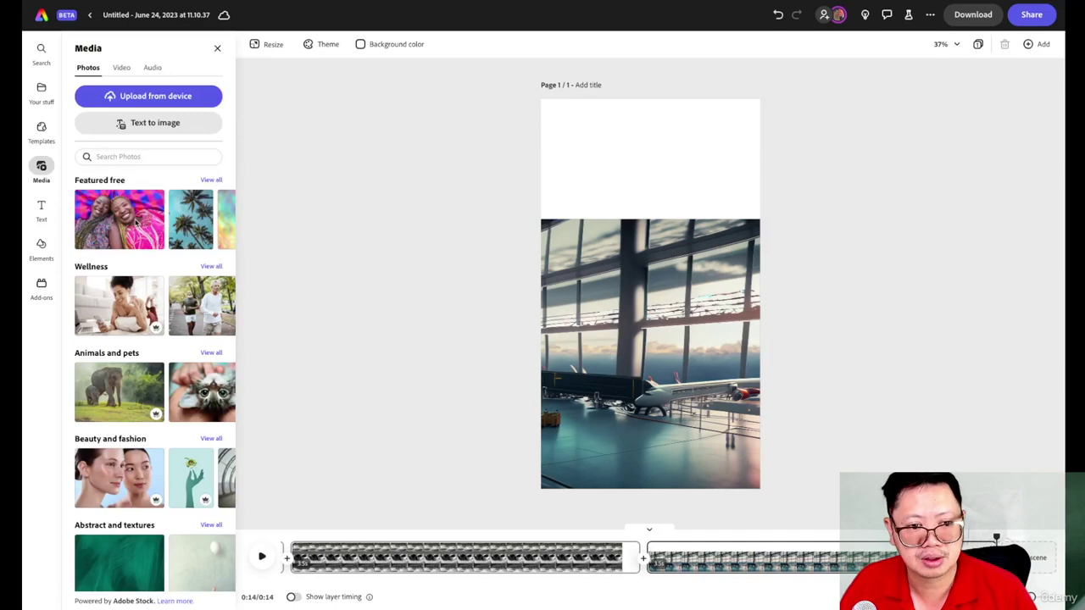
click(136, 123)
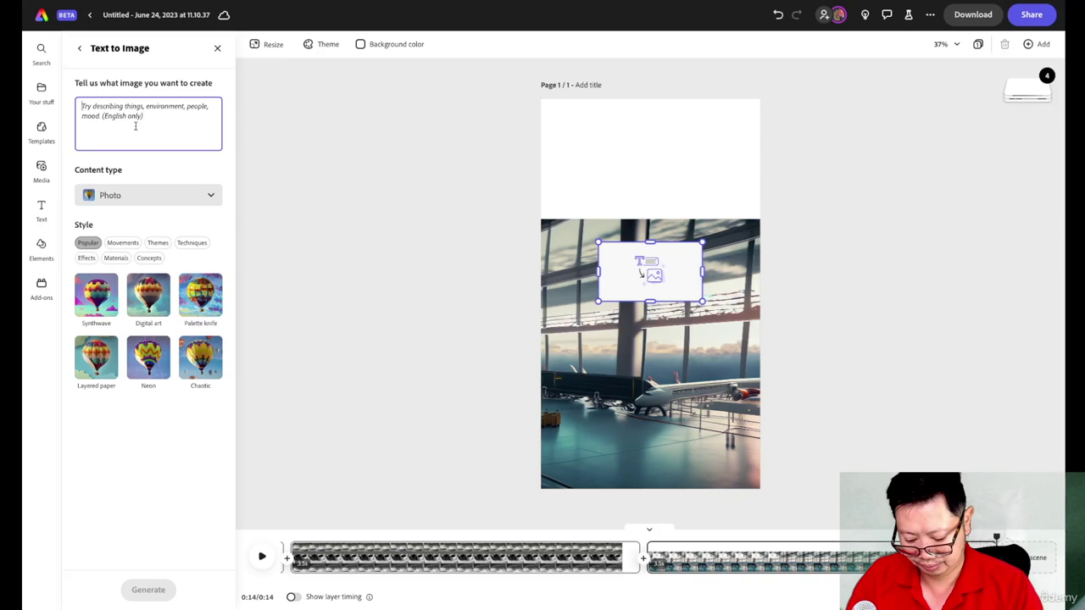
text(traveling)
key(Return)
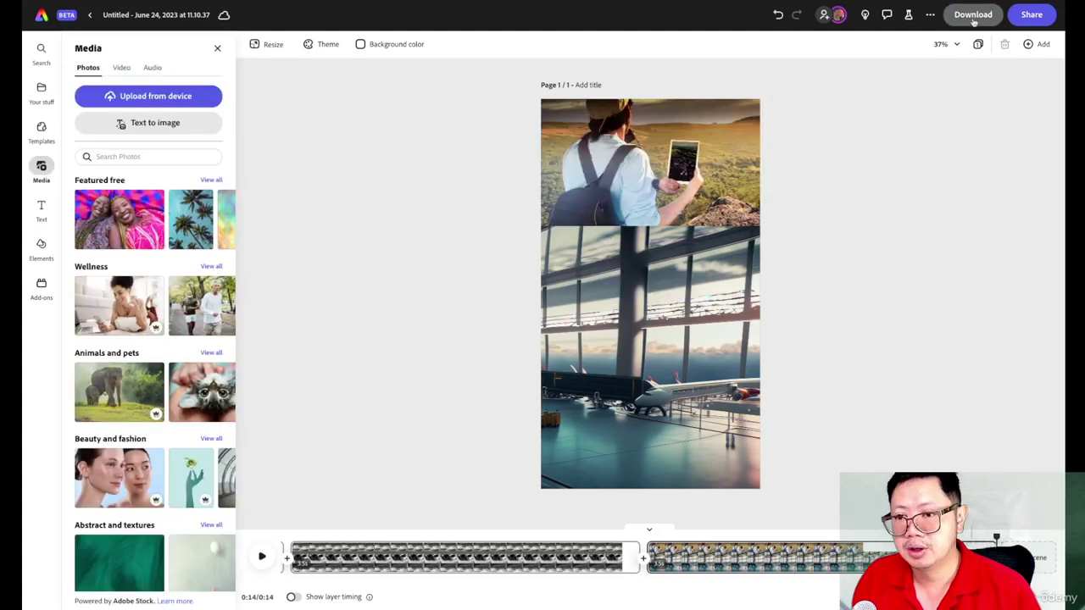
Download the reel as a 1080 MP4, saving it to Downloads as 'IG reel template'.
click(973, 16)
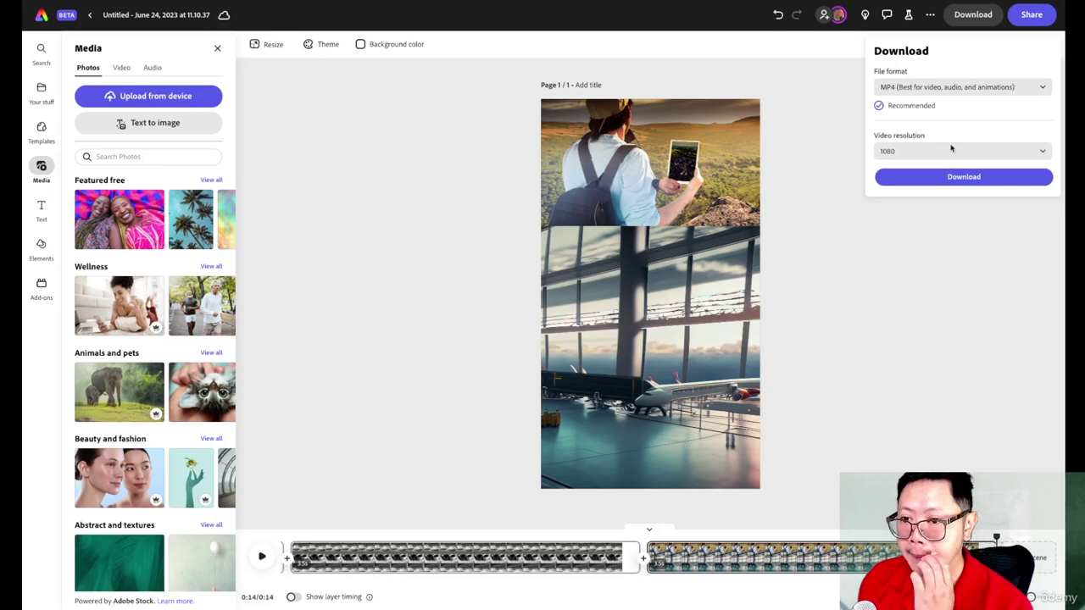
click(934, 175)
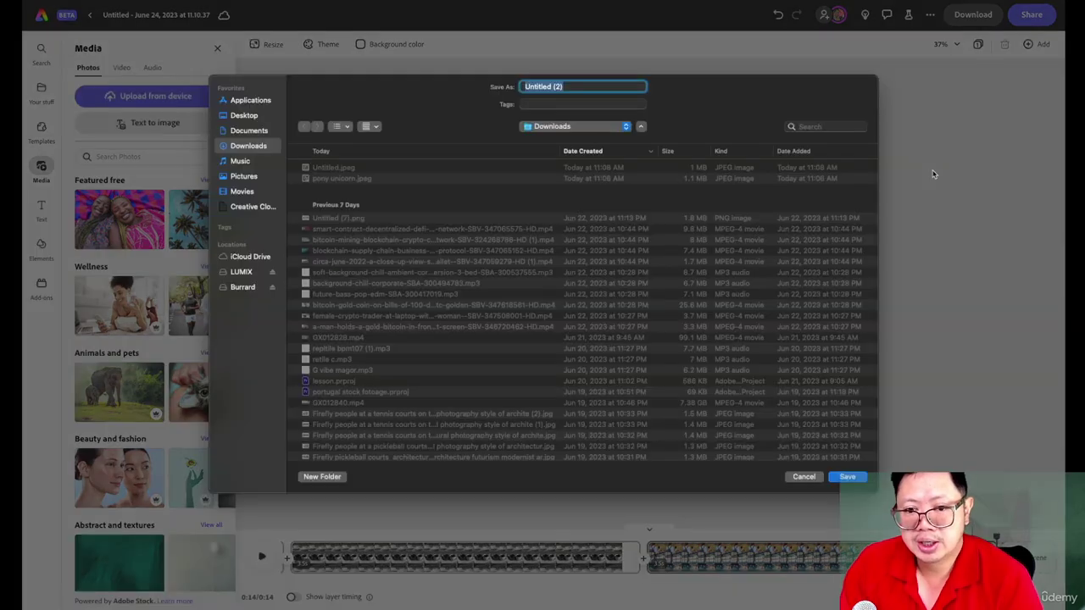
text(IG i)
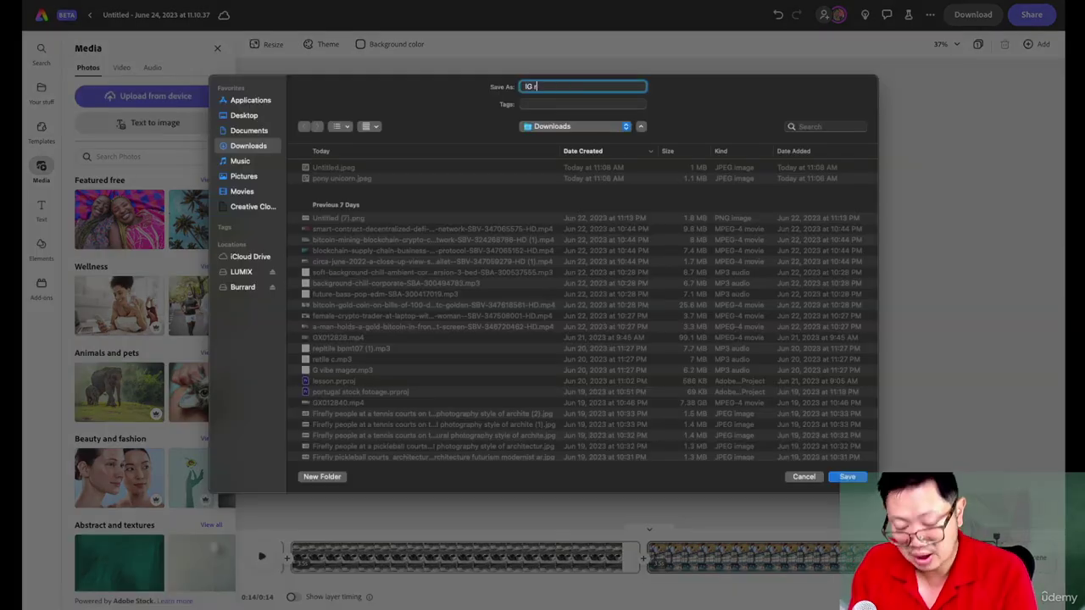
text(eel templat)
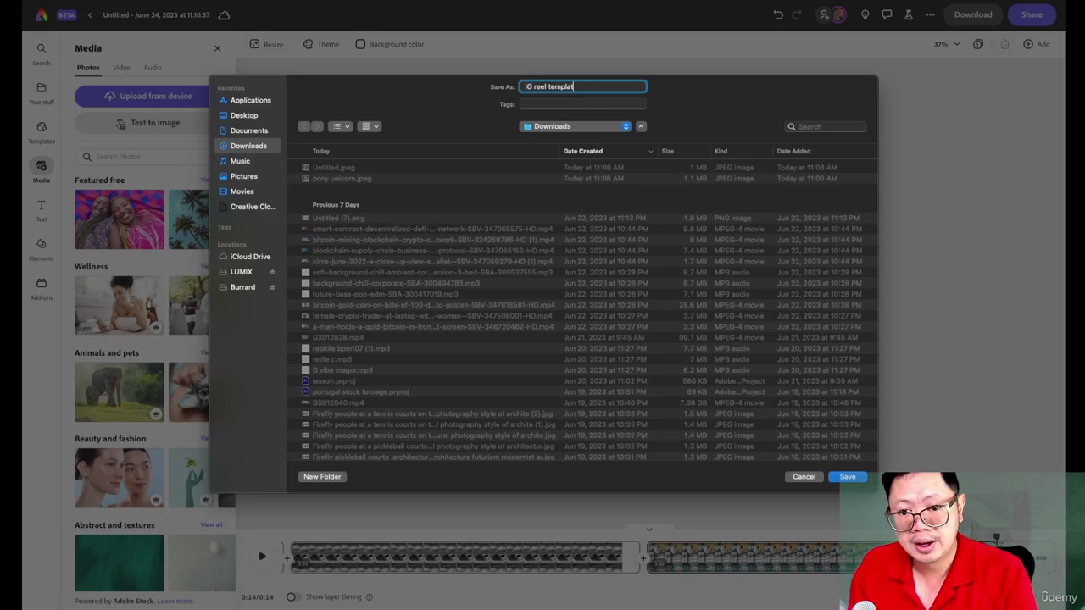
key(Return)
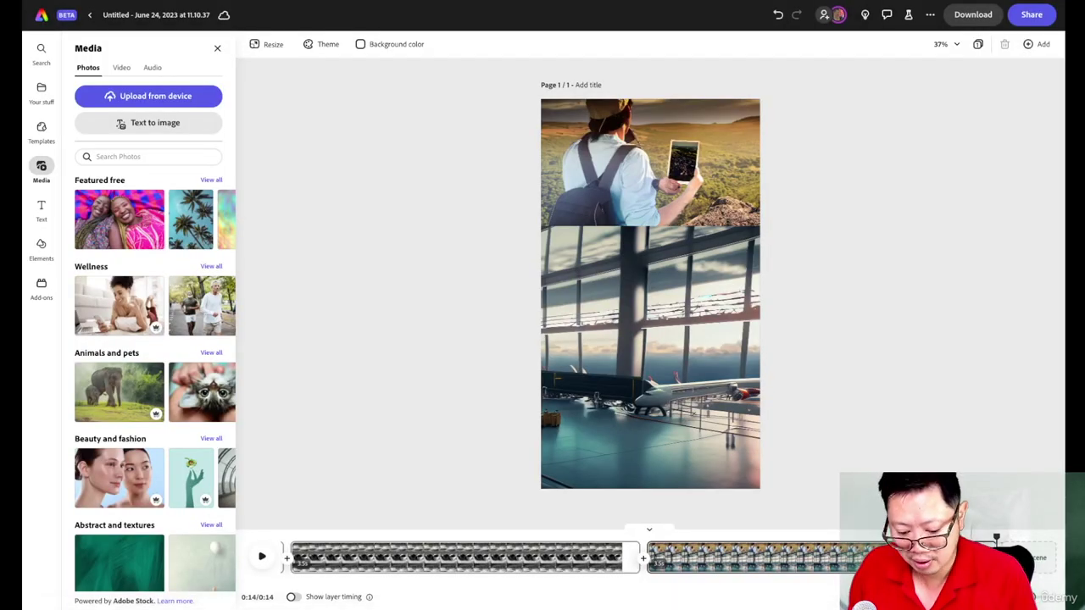